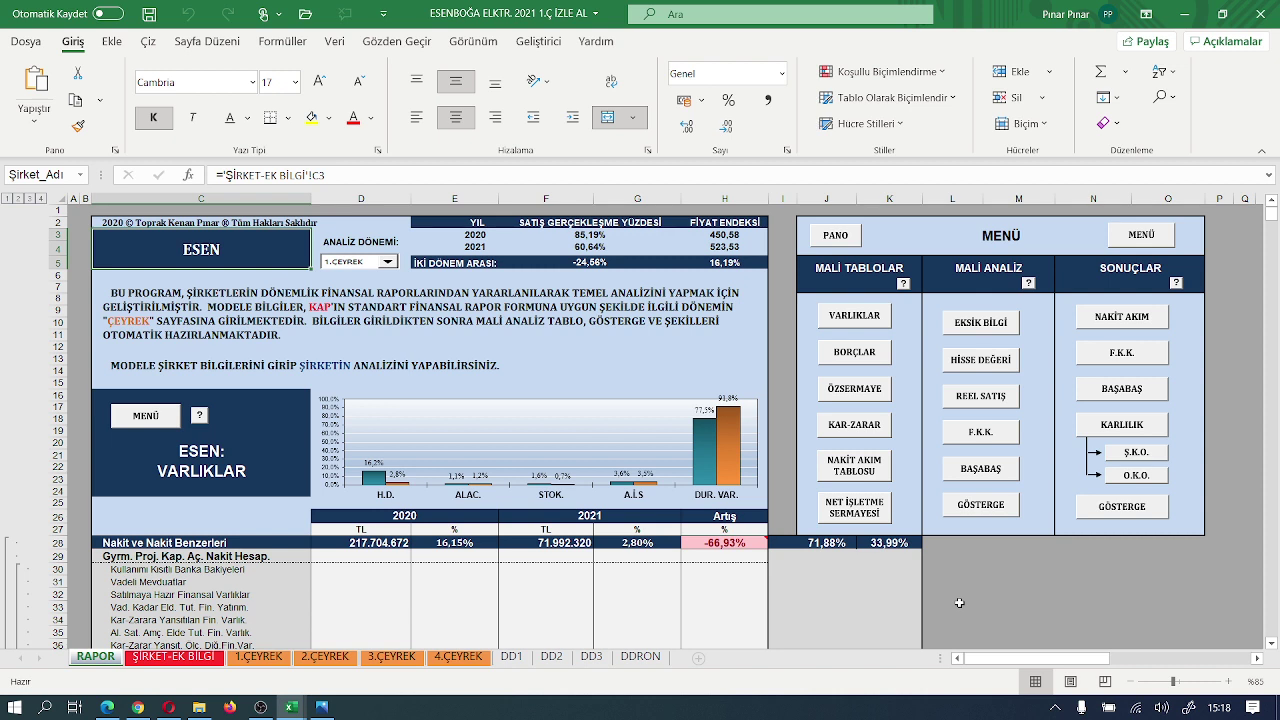
- Compare the opening RAPOR pages of the NATEN and ESENBOĞA workbooks, ending on the ESENBOĞA one
key("ctrl+Tab")
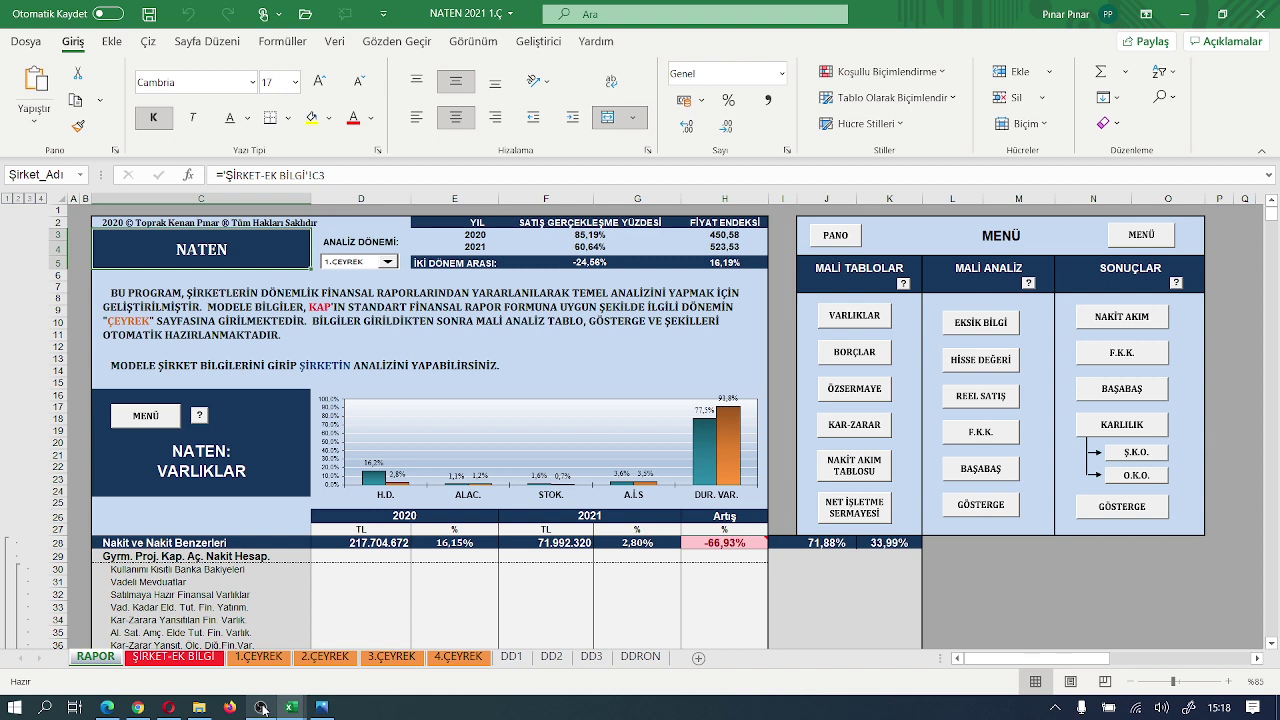
mouse_move(288, 711)
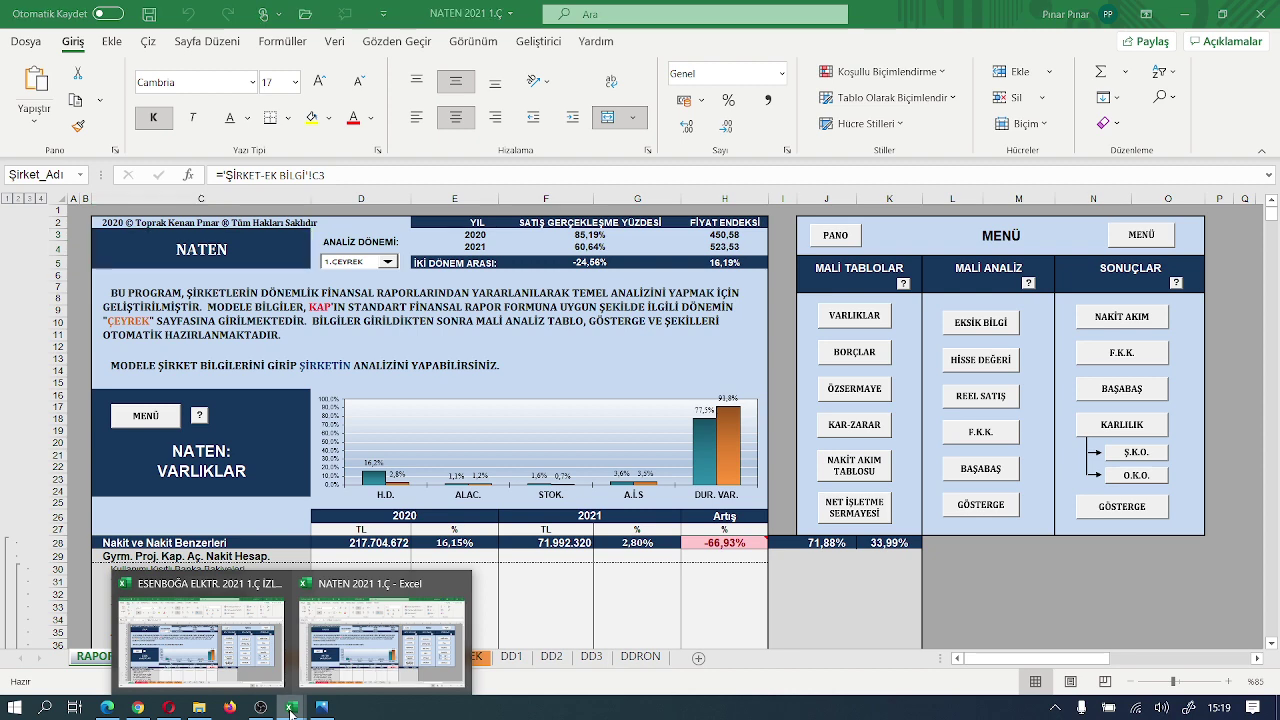
left_click(195, 665)
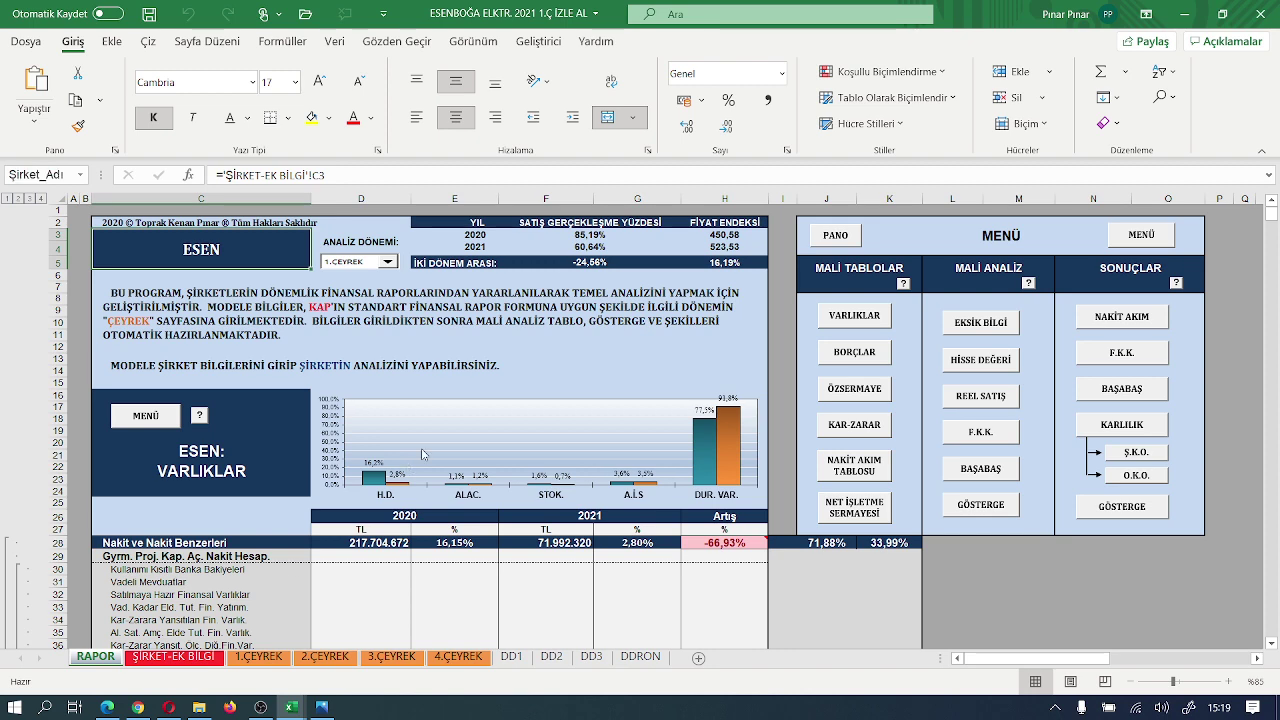
scroll(500, 449, "down", 3)
scroll(532, 449, "up", 3)
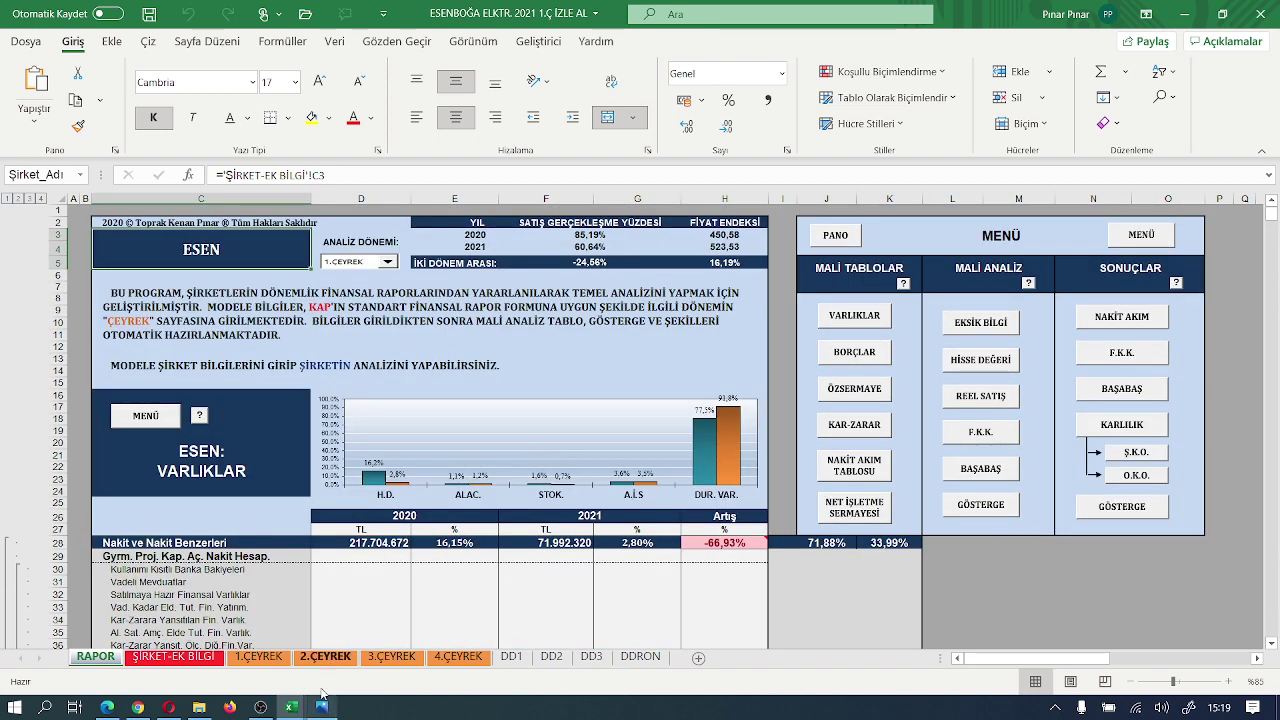
- Examine the ESEN assets table from cash down to TOPLAM DÖNEN VARLIKLAR, including the note on that row's change percentage
mouse_move(291, 707)
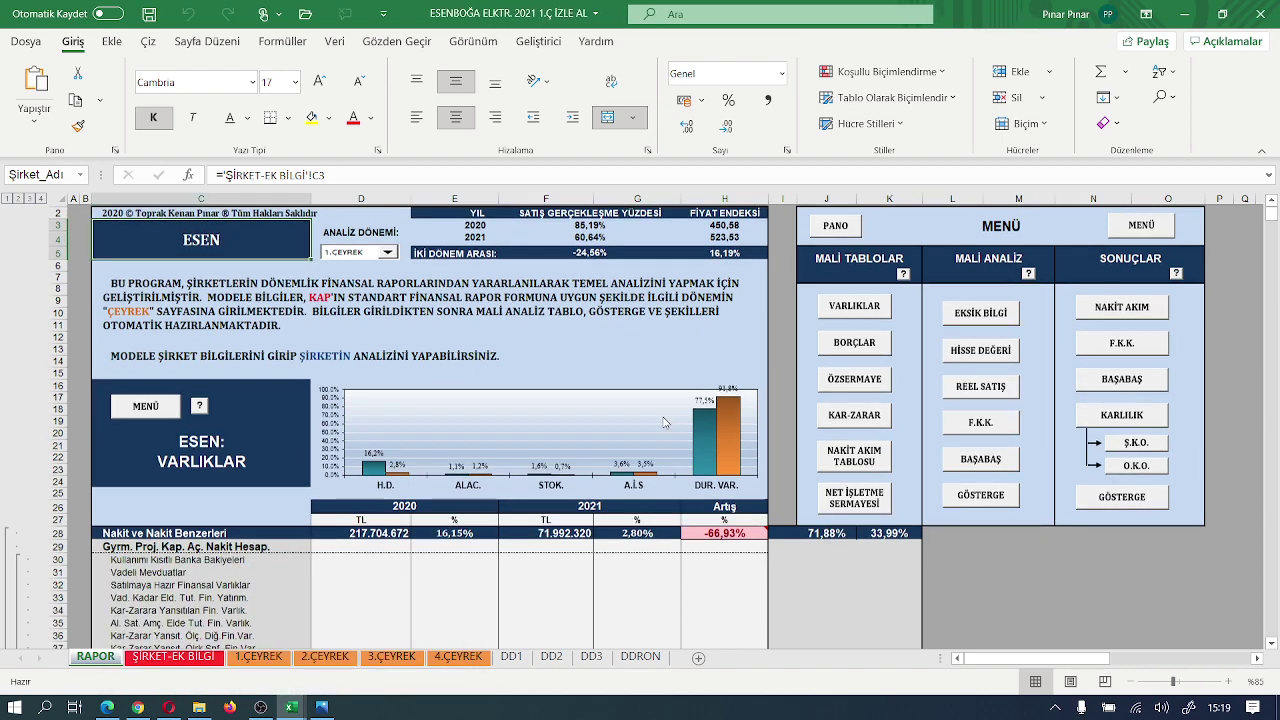
scroll(614, 466, "down", 3)
scroll(614, 466, "down", 6)
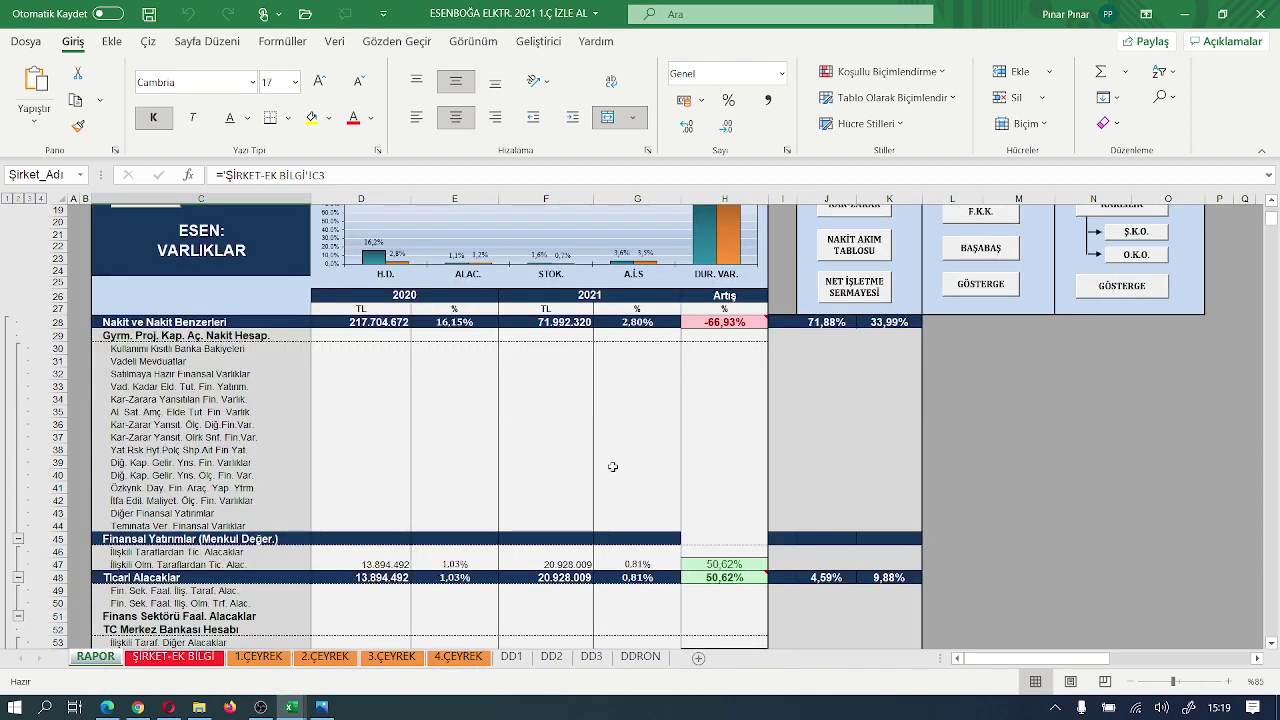
scroll(613, 466, "down", 3)
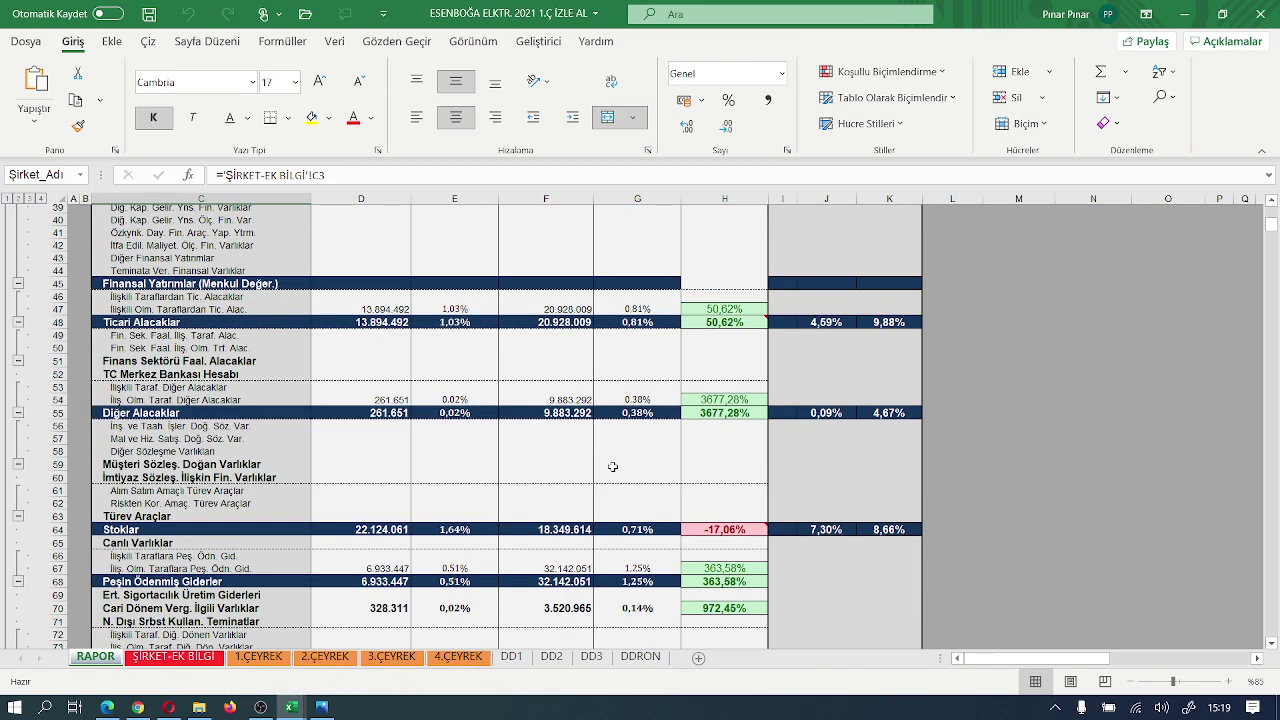
scroll(538, 481, "down", 5)
scroll(538, 481, "down", 2)
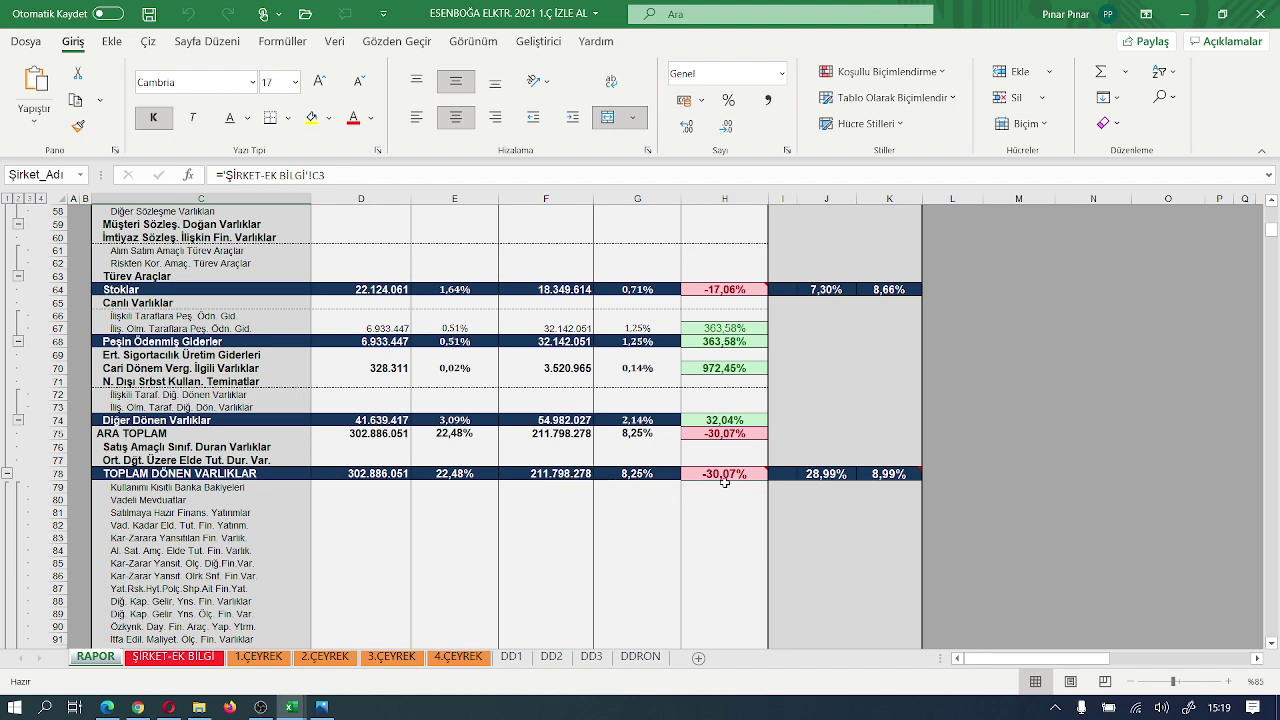
mouse_move(732, 476)
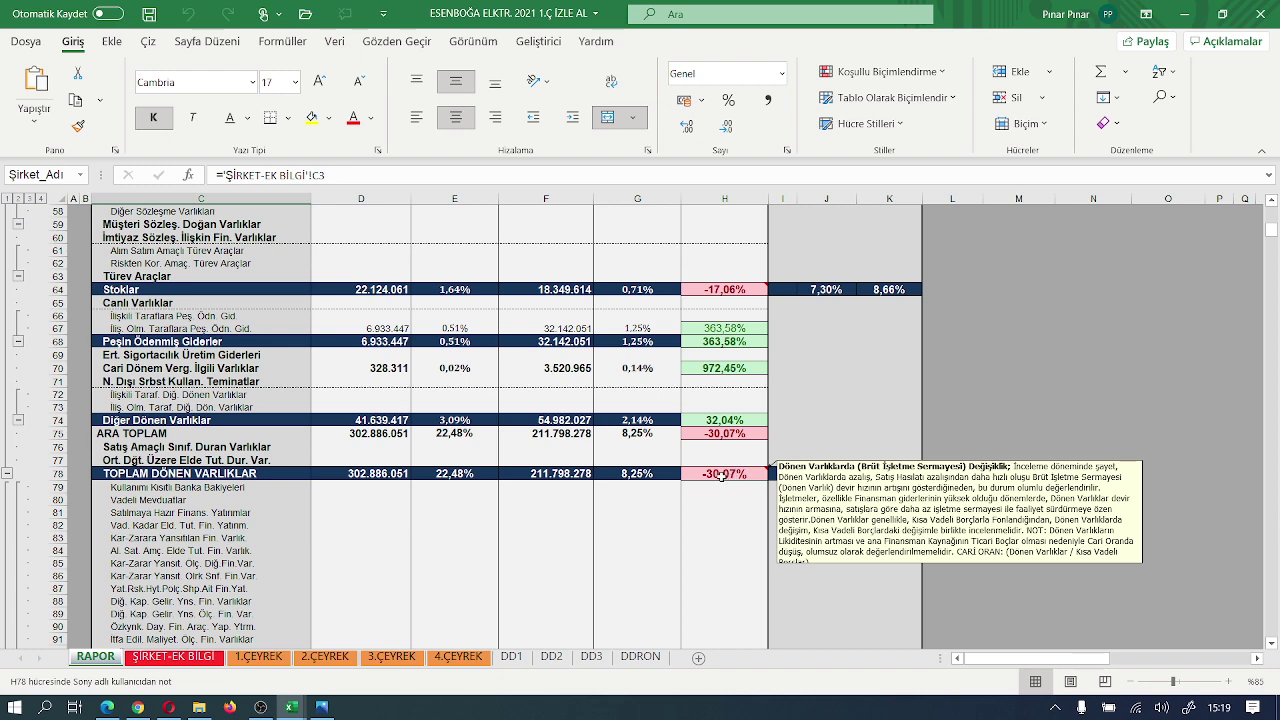
scroll(420, 505, "up", 3)
scroll(420, 505, "up", 9)
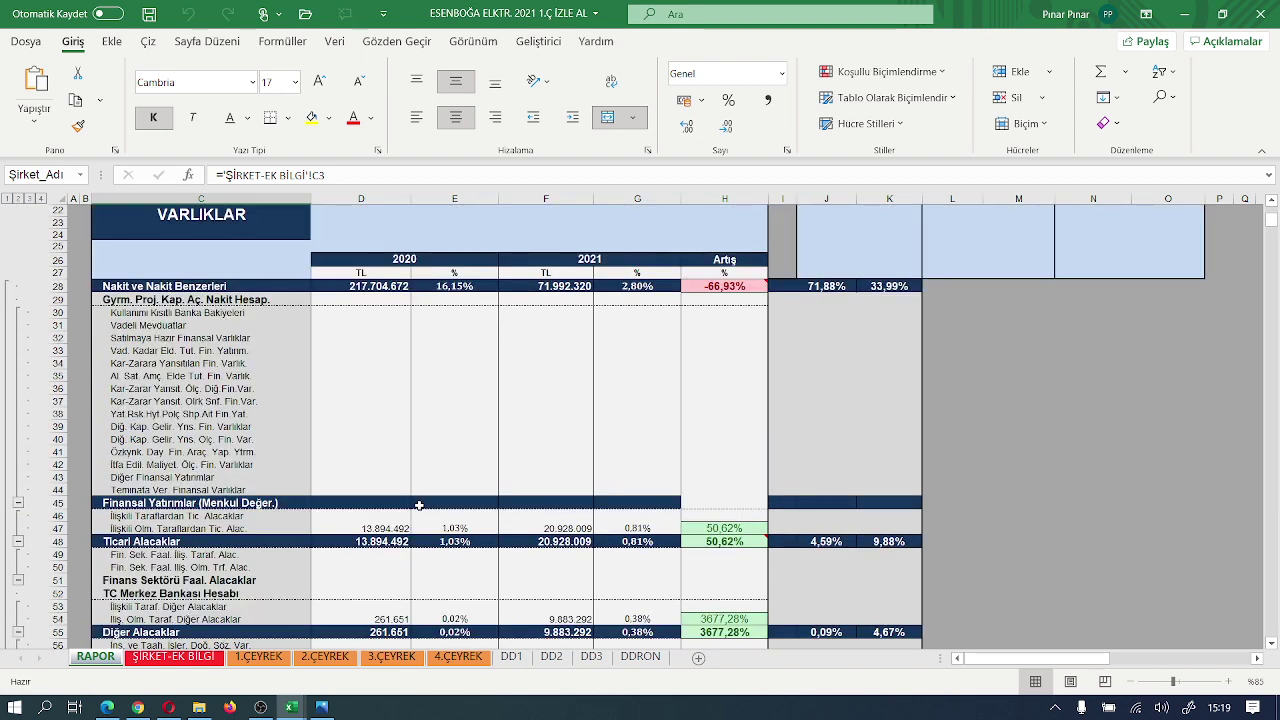
scroll(420, 505, "up", 2)
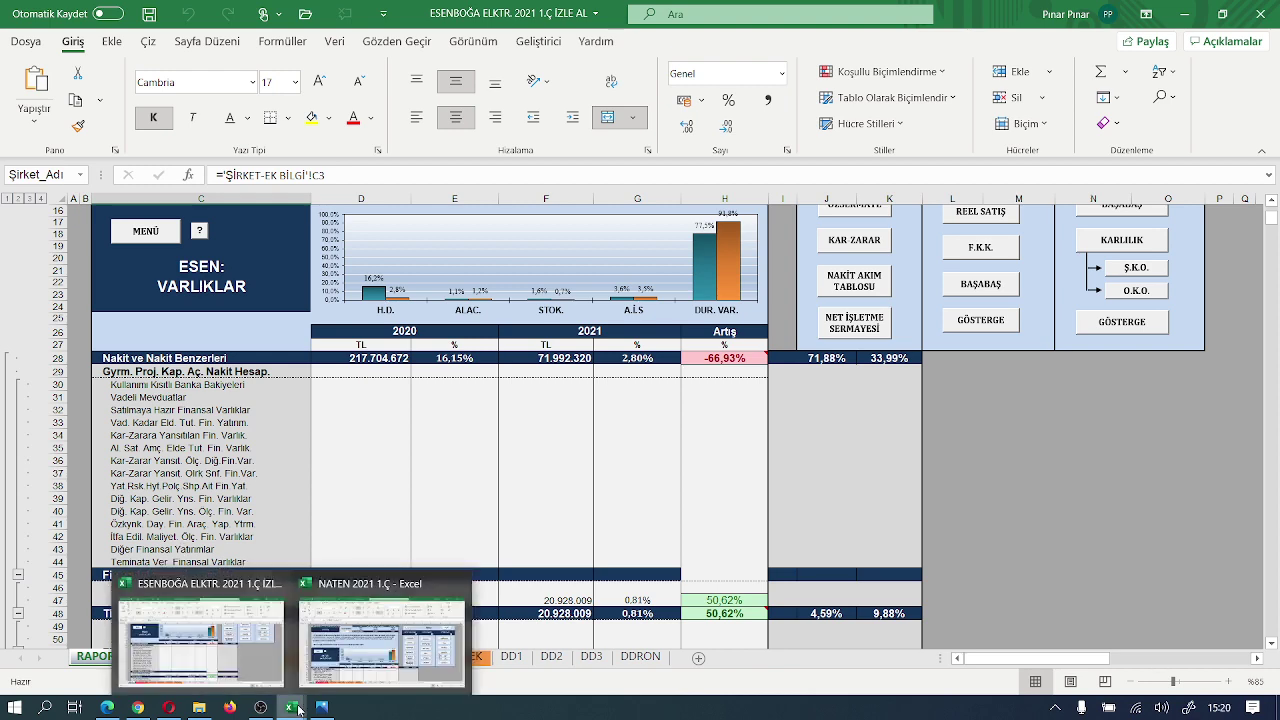
- Switch to the NATEN 2021 1.Ç workbook and examine its assets table down past TOPLAM DÖNEN VARLIKLAR
left_click(381, 641)
scroll(649, 501, "down", 2)
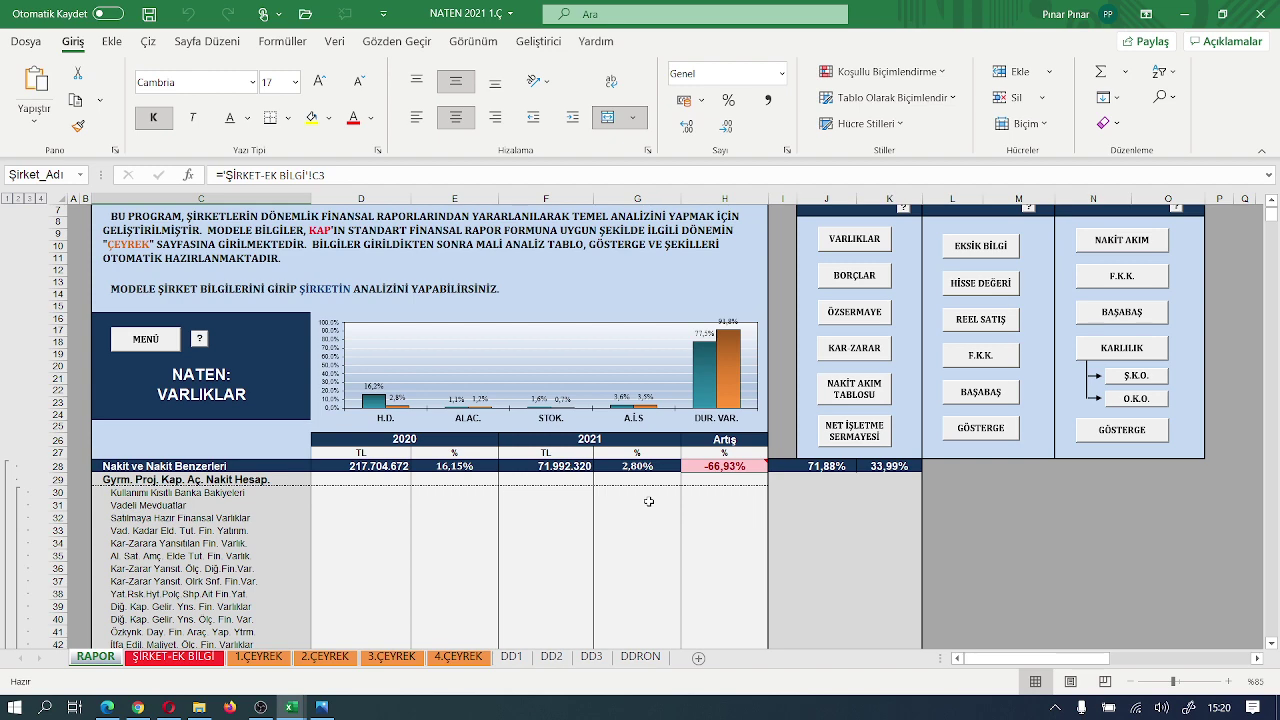
scroll(649, 501, "down", 19)
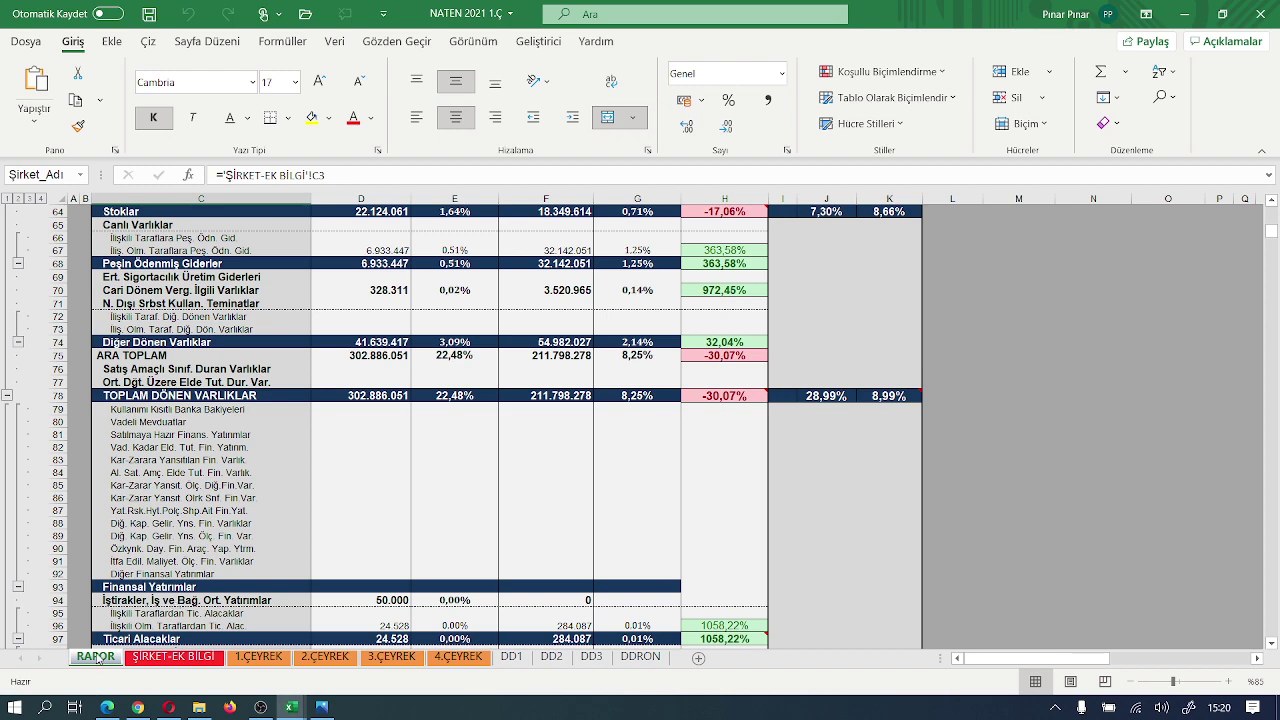
scroll(295, 554, "up", 15)
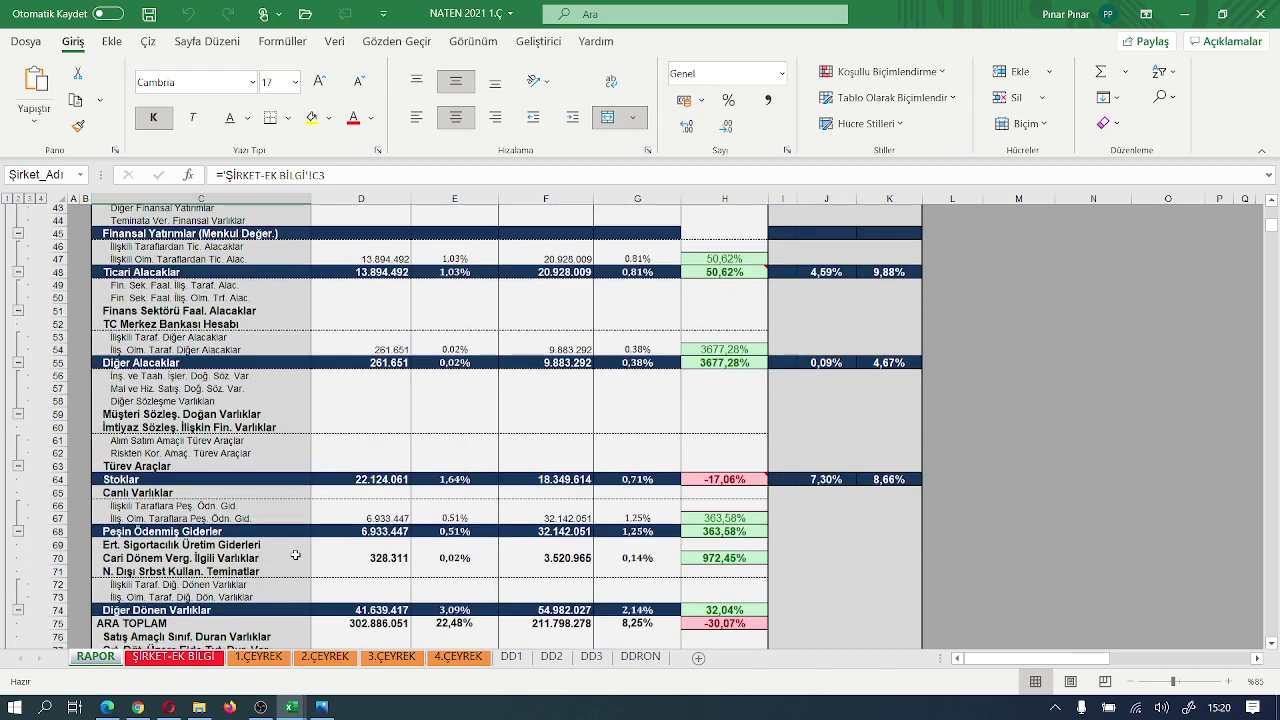
scroll(295, 554, "up", 5)
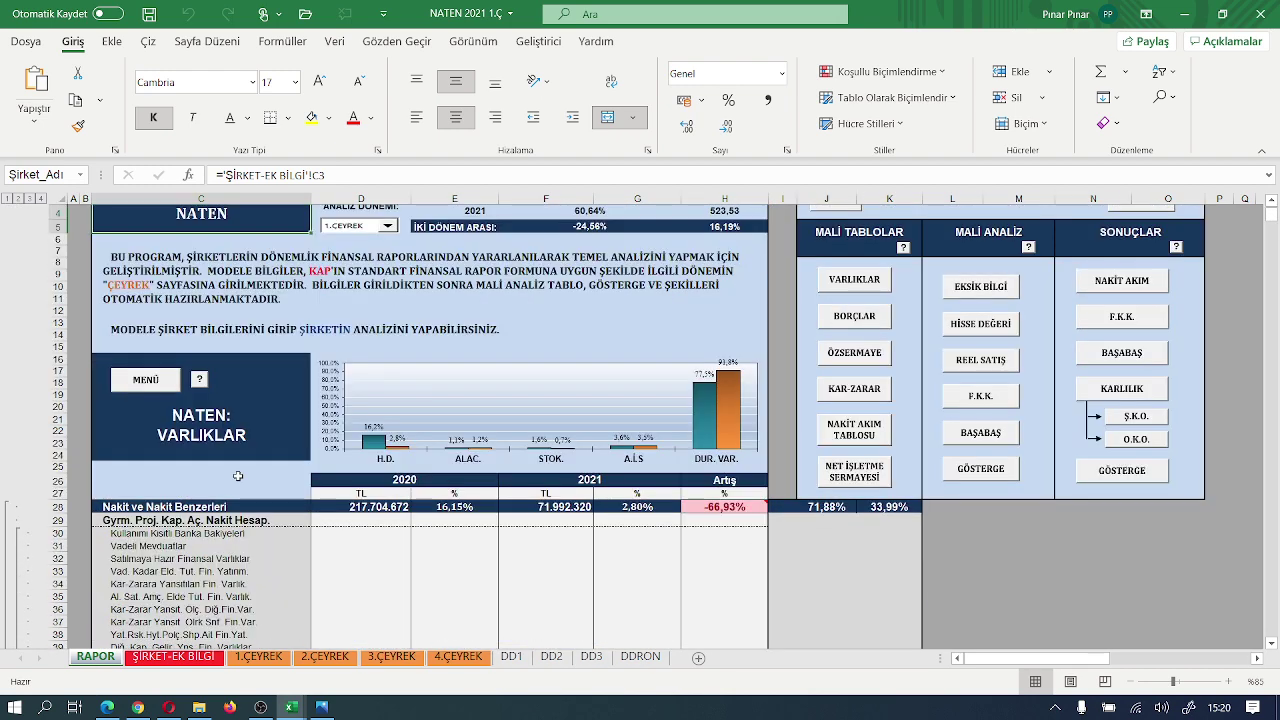
- Go to the KAR-ZARAR table of the NATEN report and examine its income statement rows and the balance check above
left_click(146, 381)
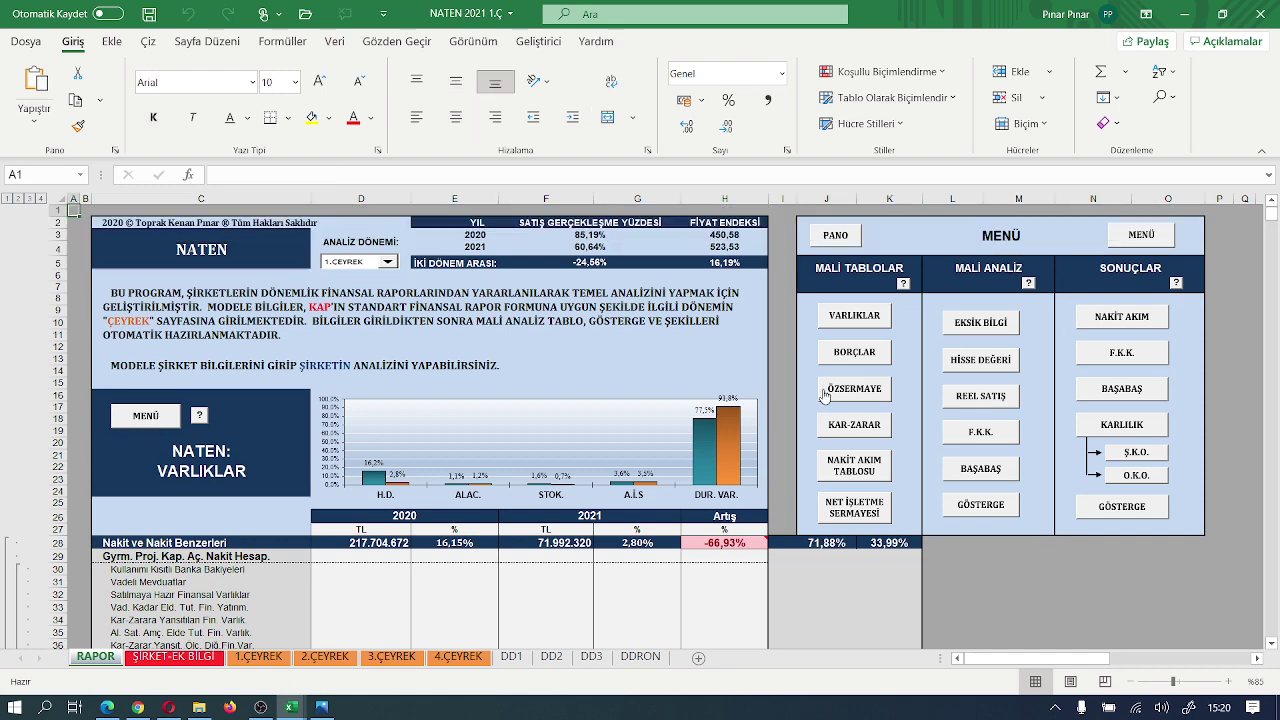
left_click(836, 426)
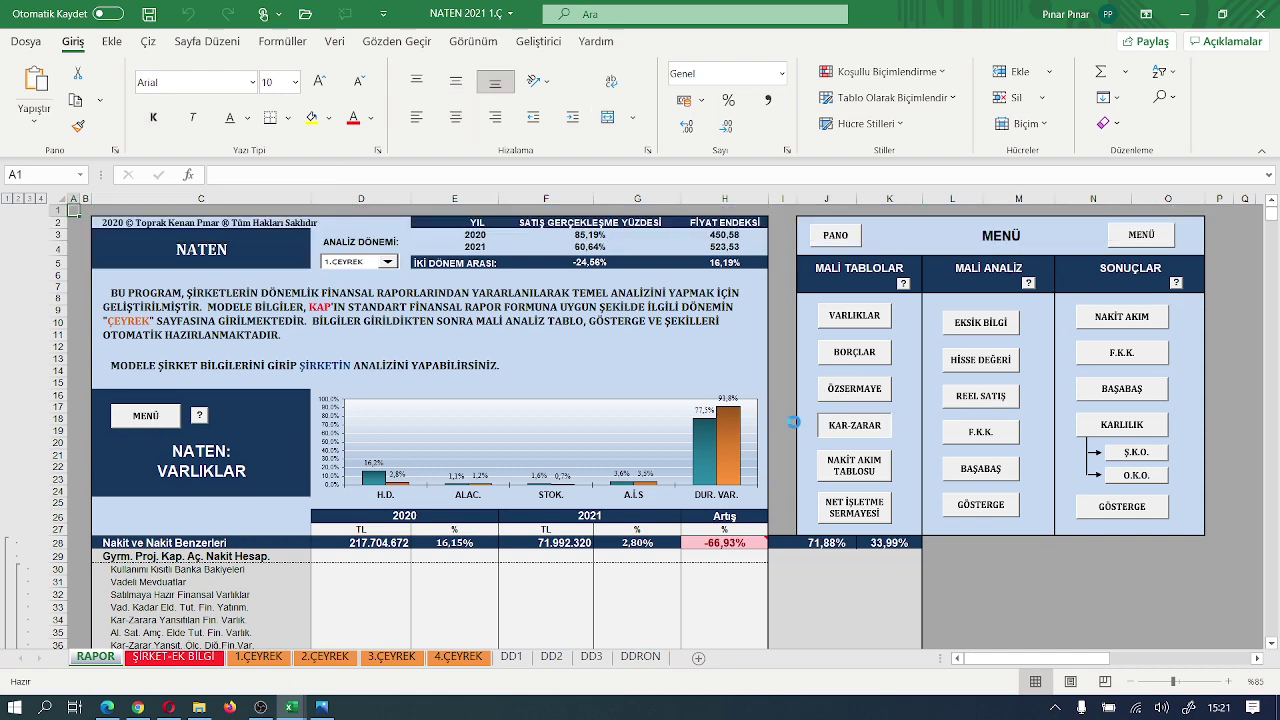
scroll(573, 424, "down", 4)
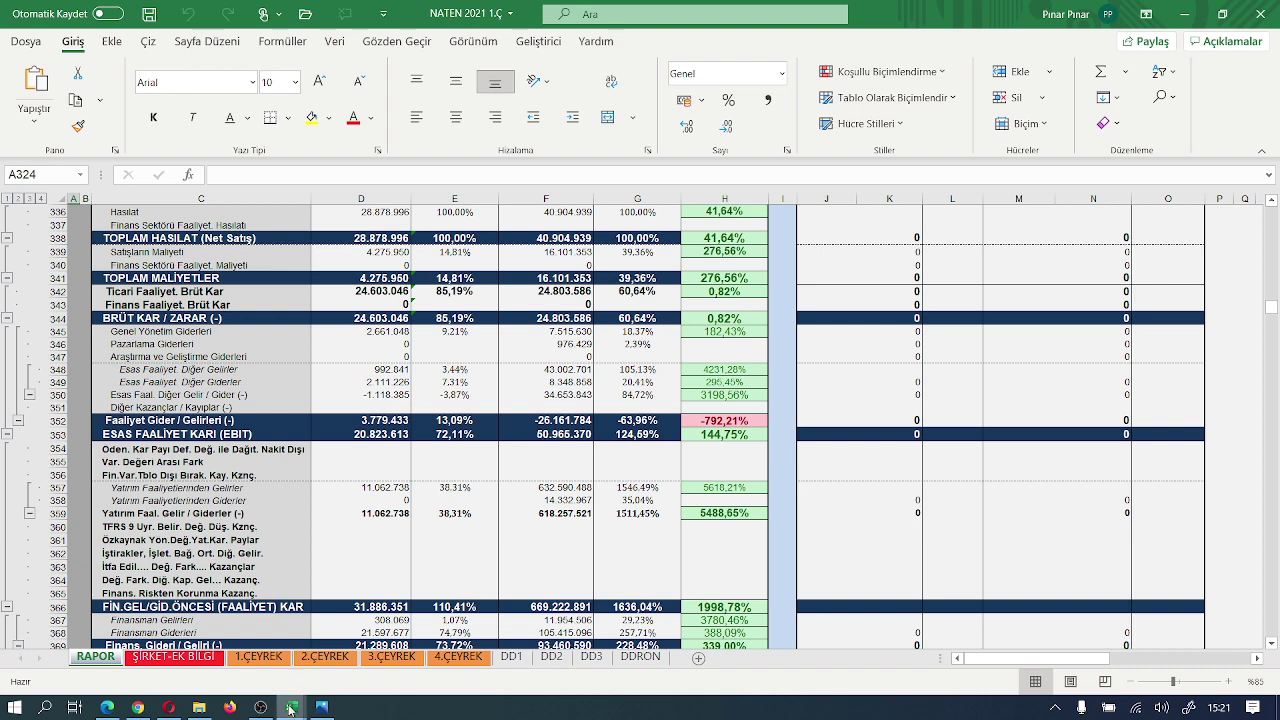
mouse_move(291, 707)
left_click(355, 657)
scroll(172, 476, "up", 7)
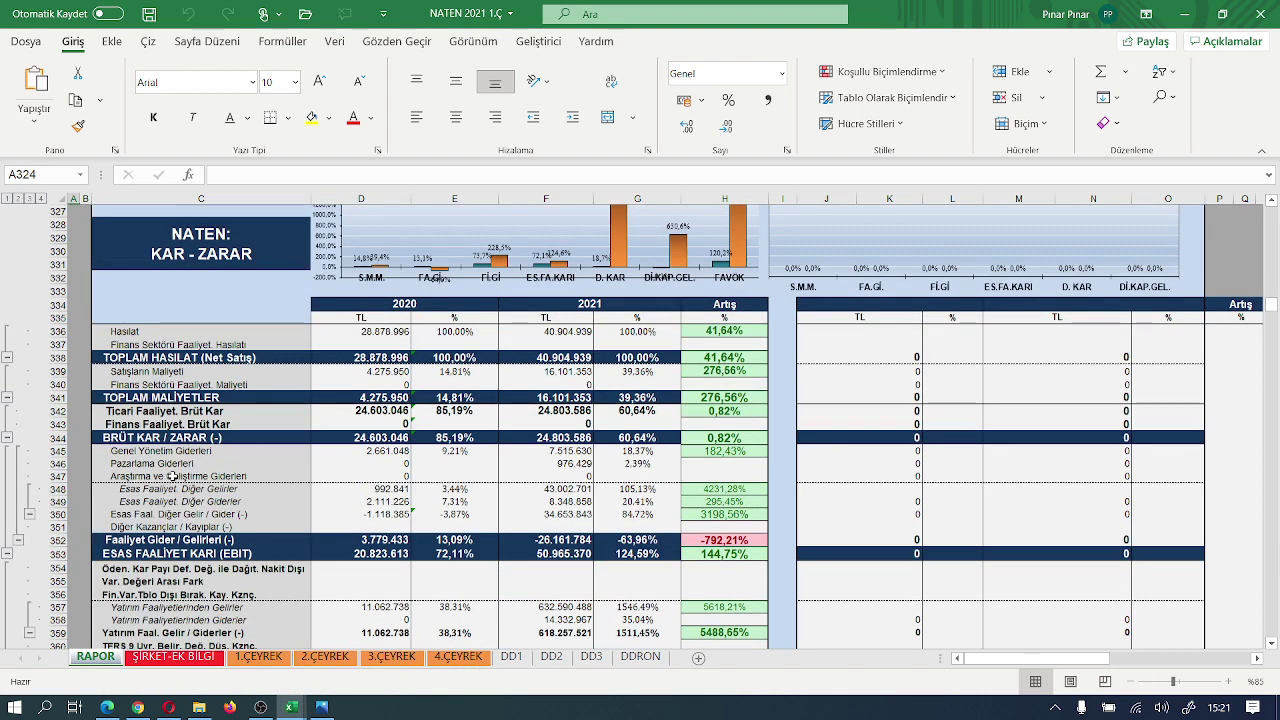
scroll(172, 476, "up", 2)
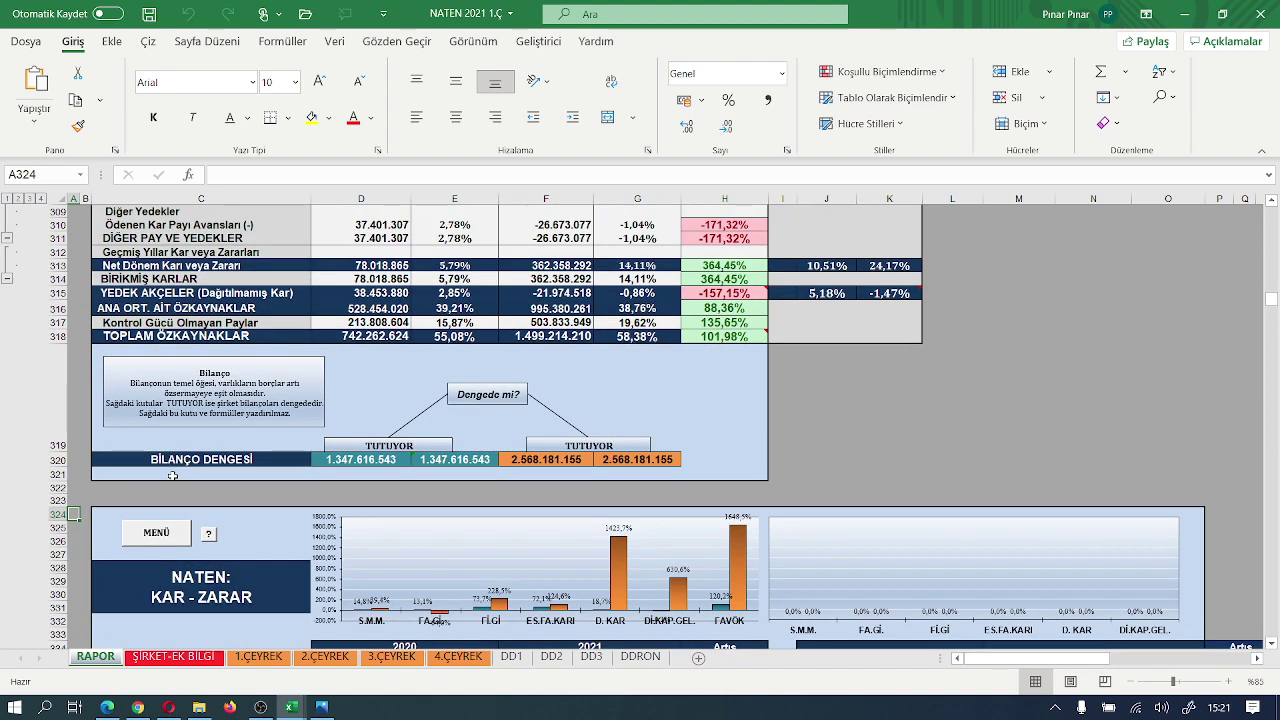
scroll(172, 476, "down", 4)
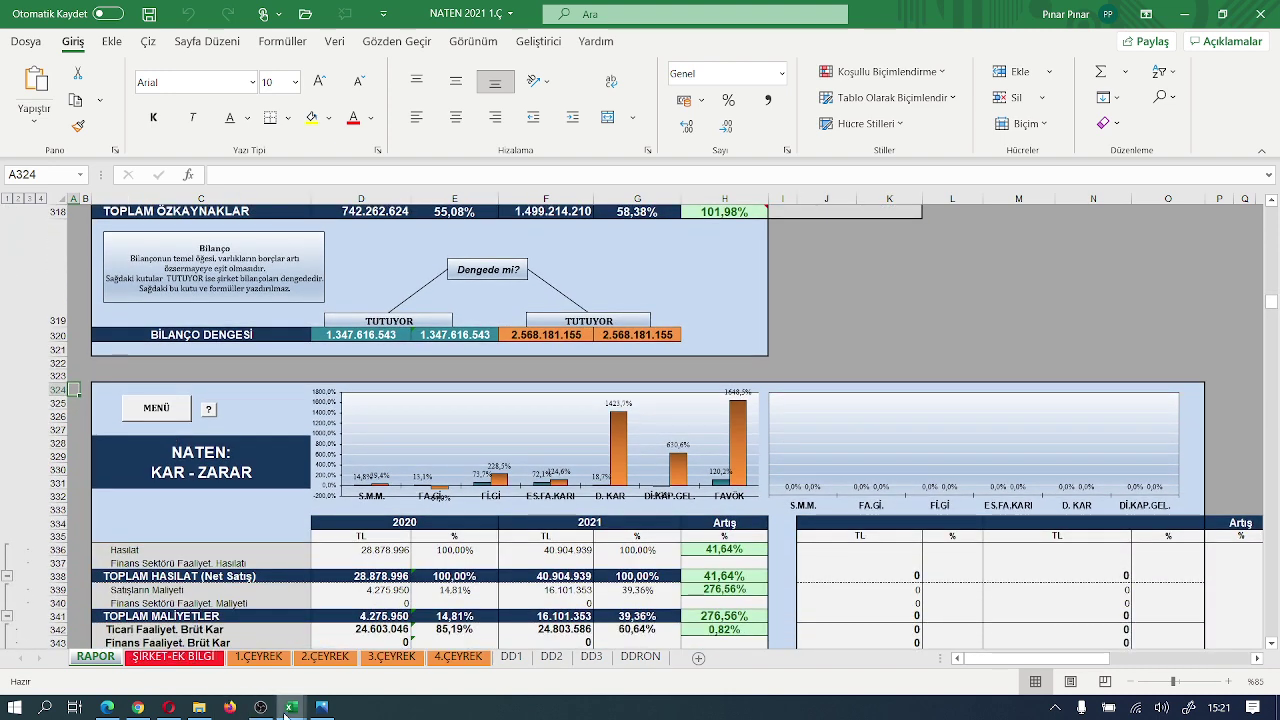
- Switch to the ESENBOĞA workbook, go to its KAR-ZARAR table and examine the rows from revenue to operating profit
mouse_move(291, 707)
left_click(237, 662)
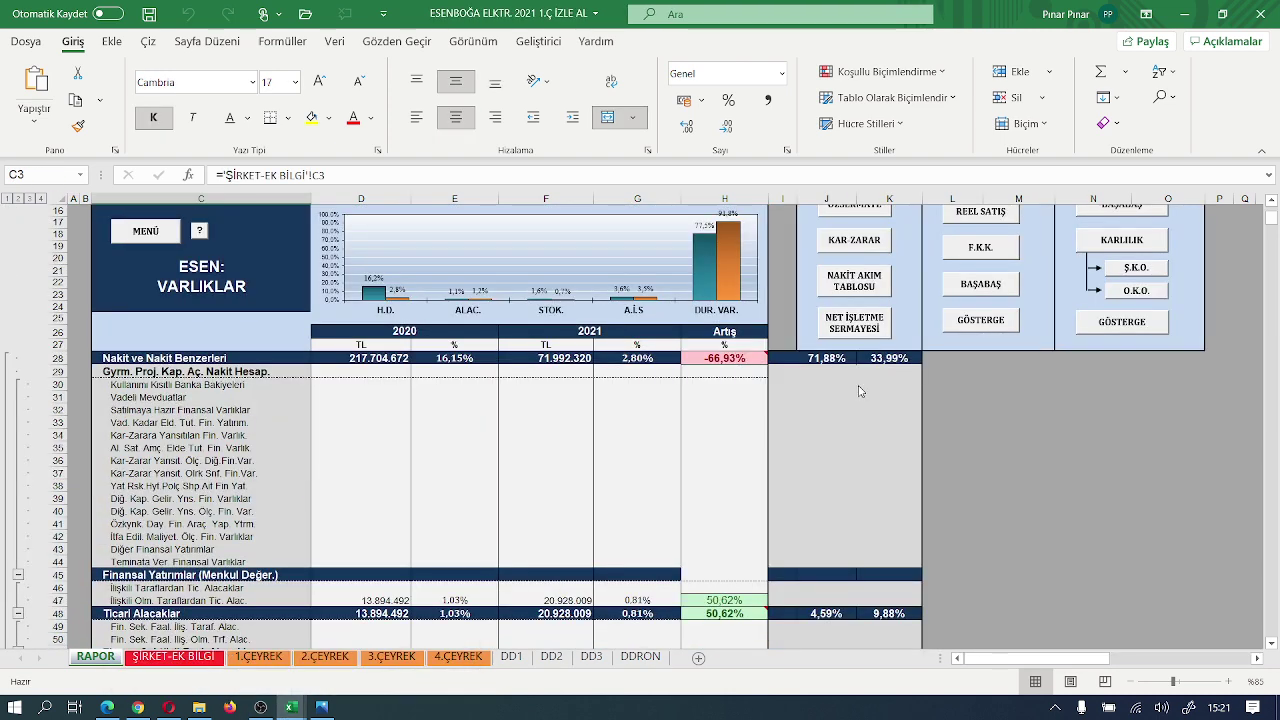
left_click(866, 240)
scroll(563, 410, "down", 3)
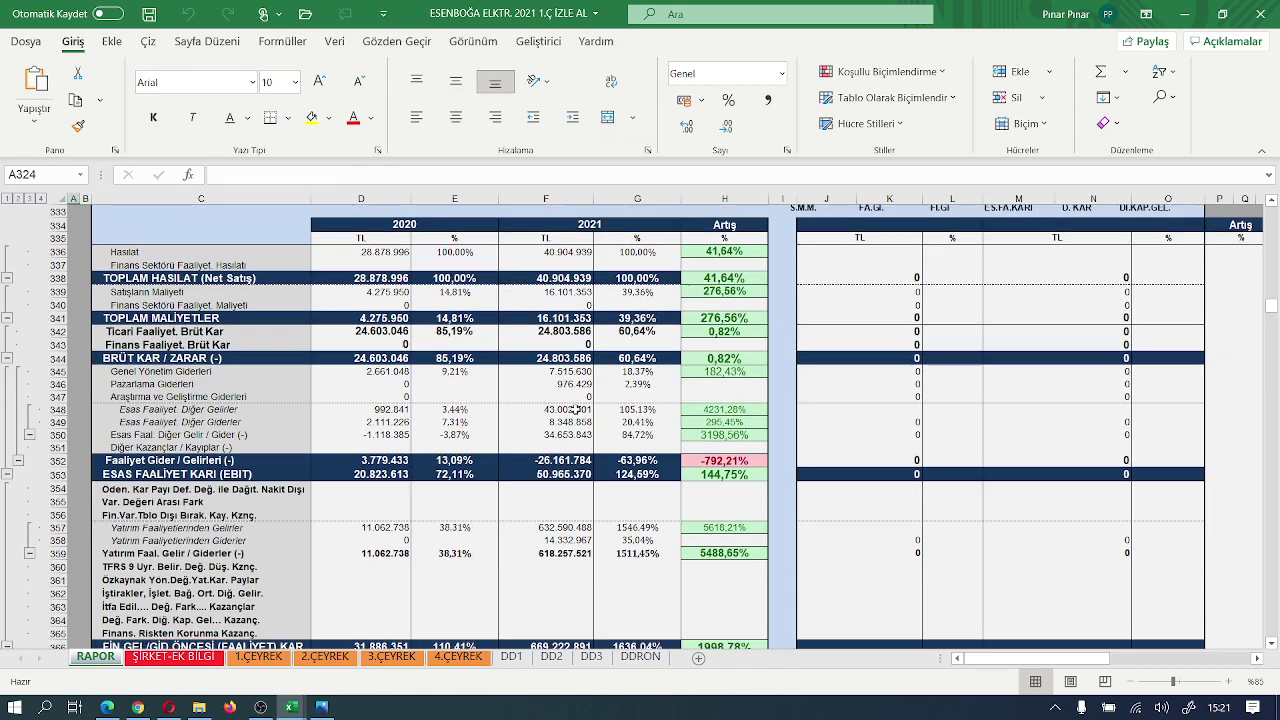
scroll(563, 410, "down", 1)
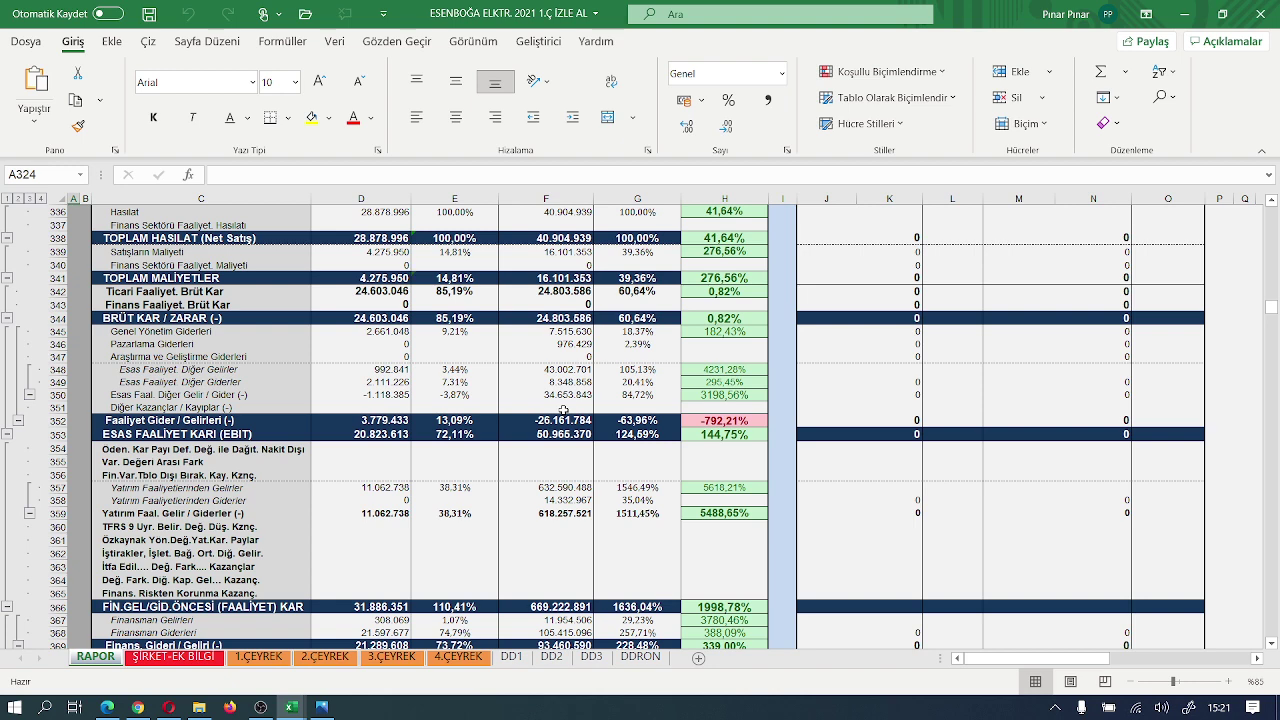
scroll(563, 410, "down", 1)
scroll(563, 410, "up", 1)
scroll(563, 410, "up", 1)
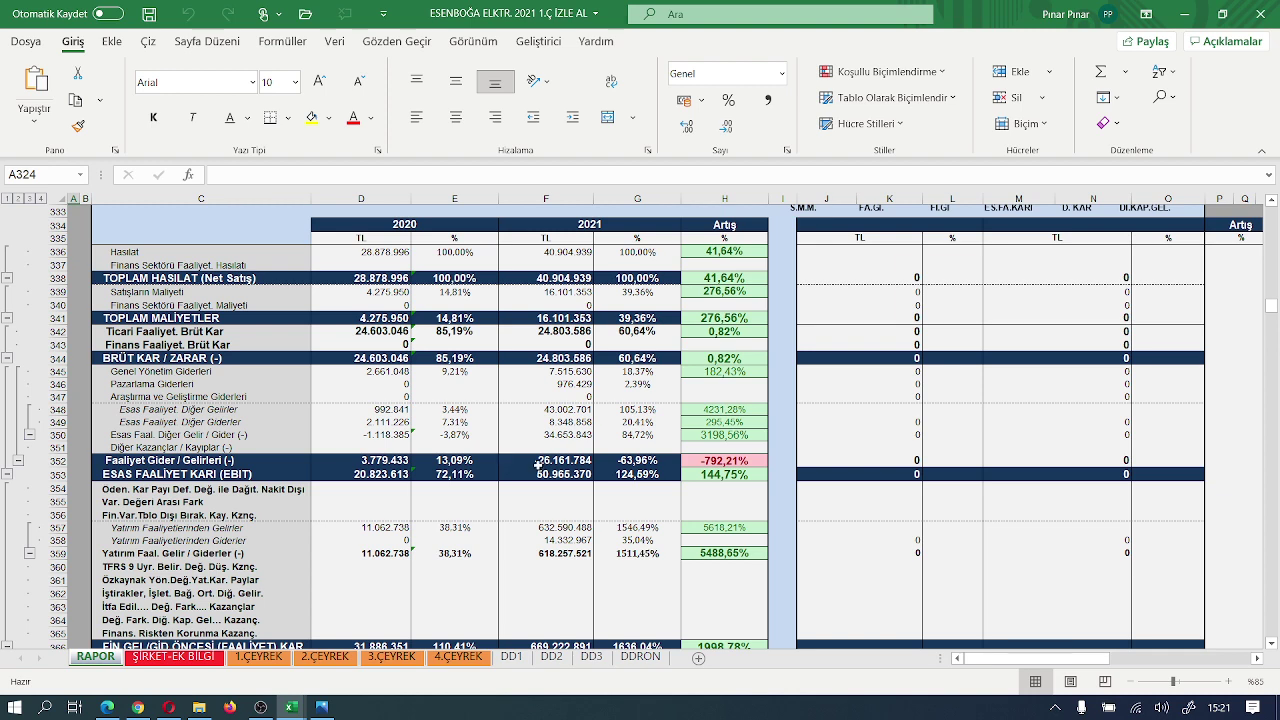
scroll(455, 506, "up", 3)
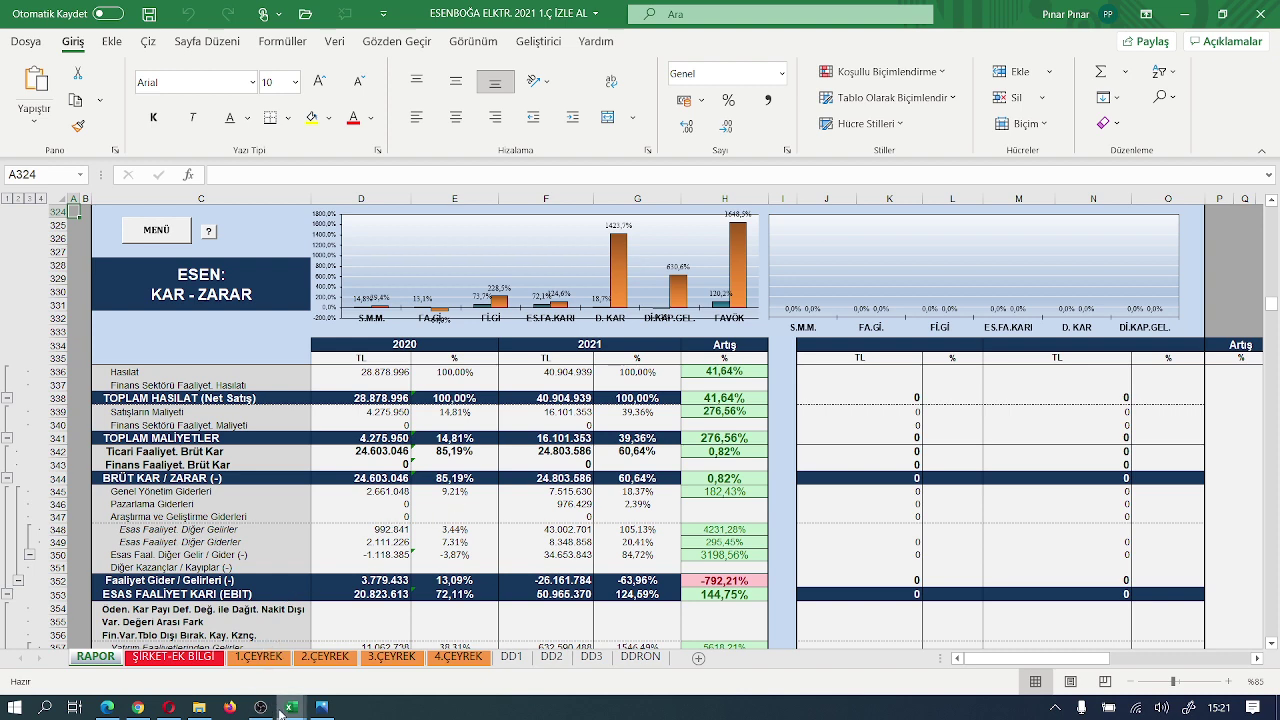
- Switch to the Esenboğa 31.03.2021 report PDF in Edge and examine Note 7's 2021 and 2020 tangible fixed asset and accumulated depreciation tables
mouse_move(289, 711)
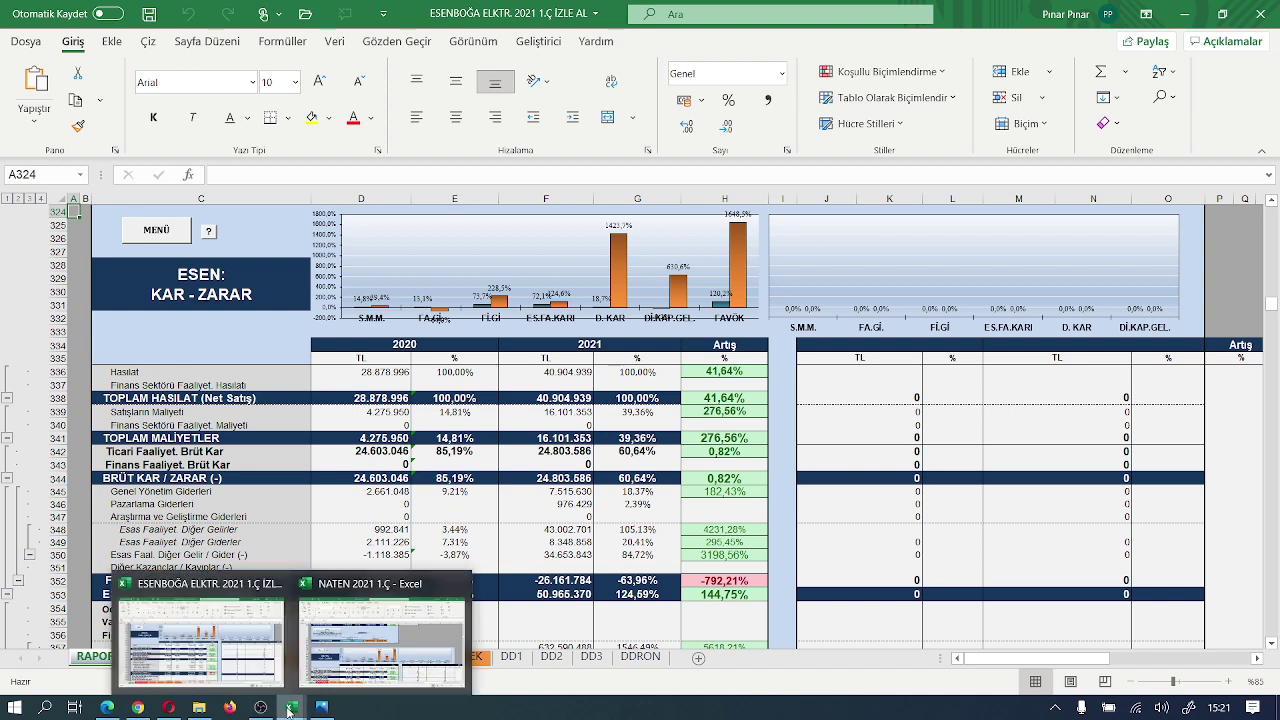
left_click(104, 710)
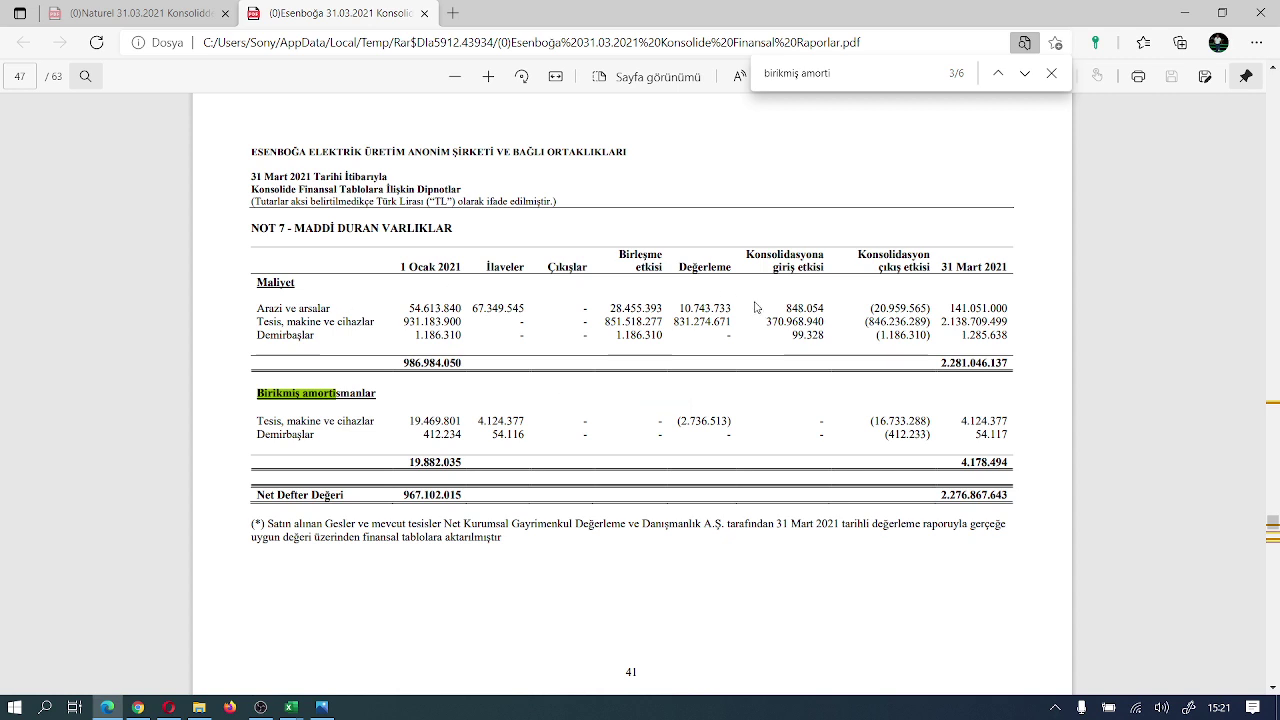
scroll(760, 376, "up", 2)
scroll(760, 376, "up", 4)
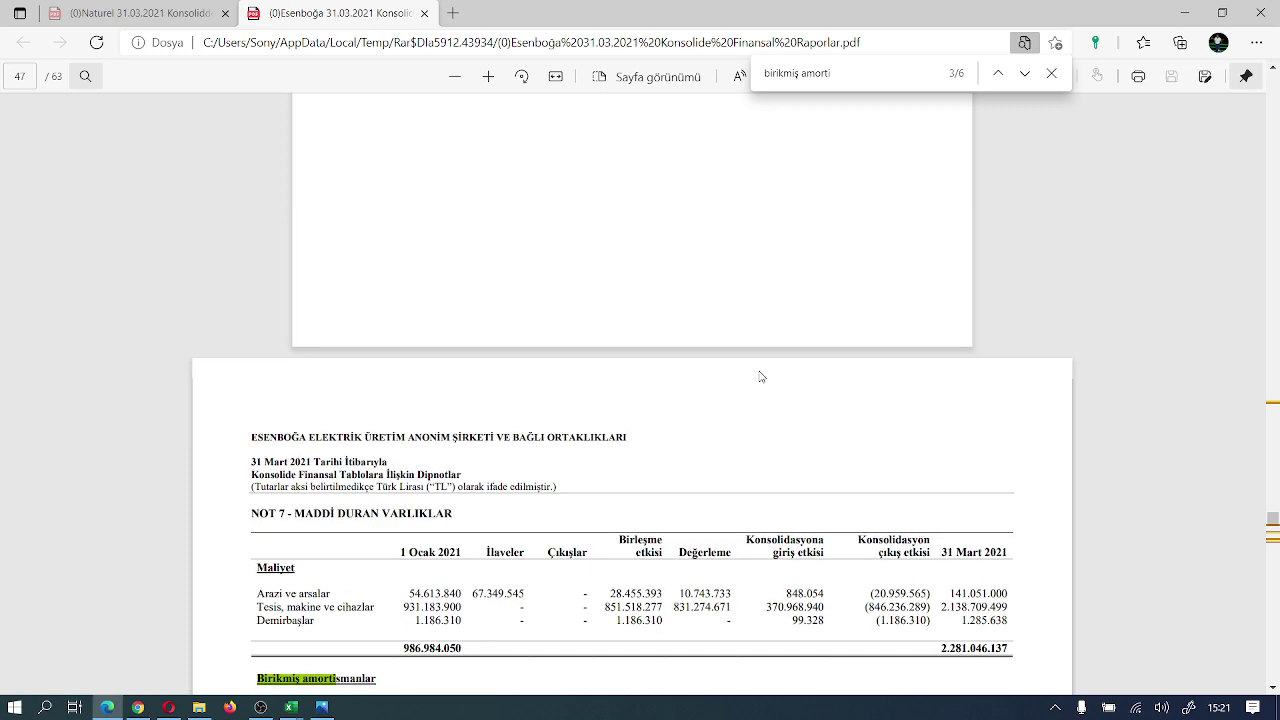
scroll(760, 376, "down", 6)
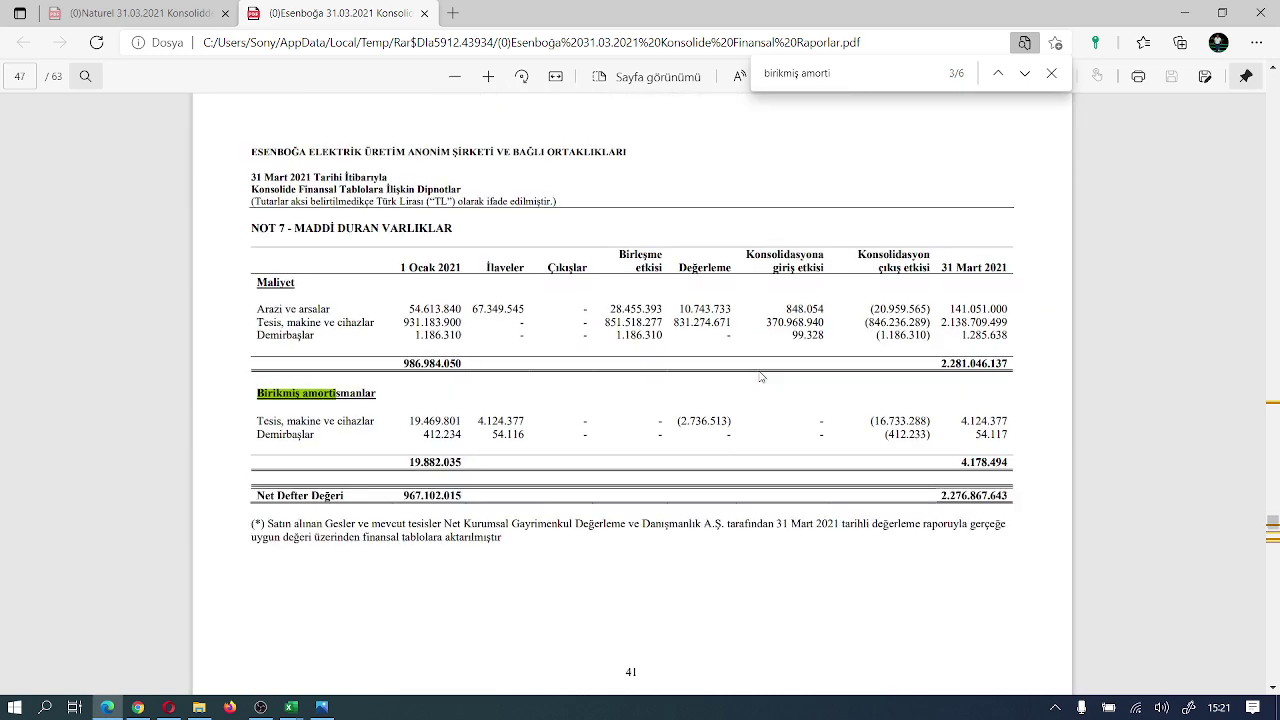
scroll(430, 347, "down", 1)
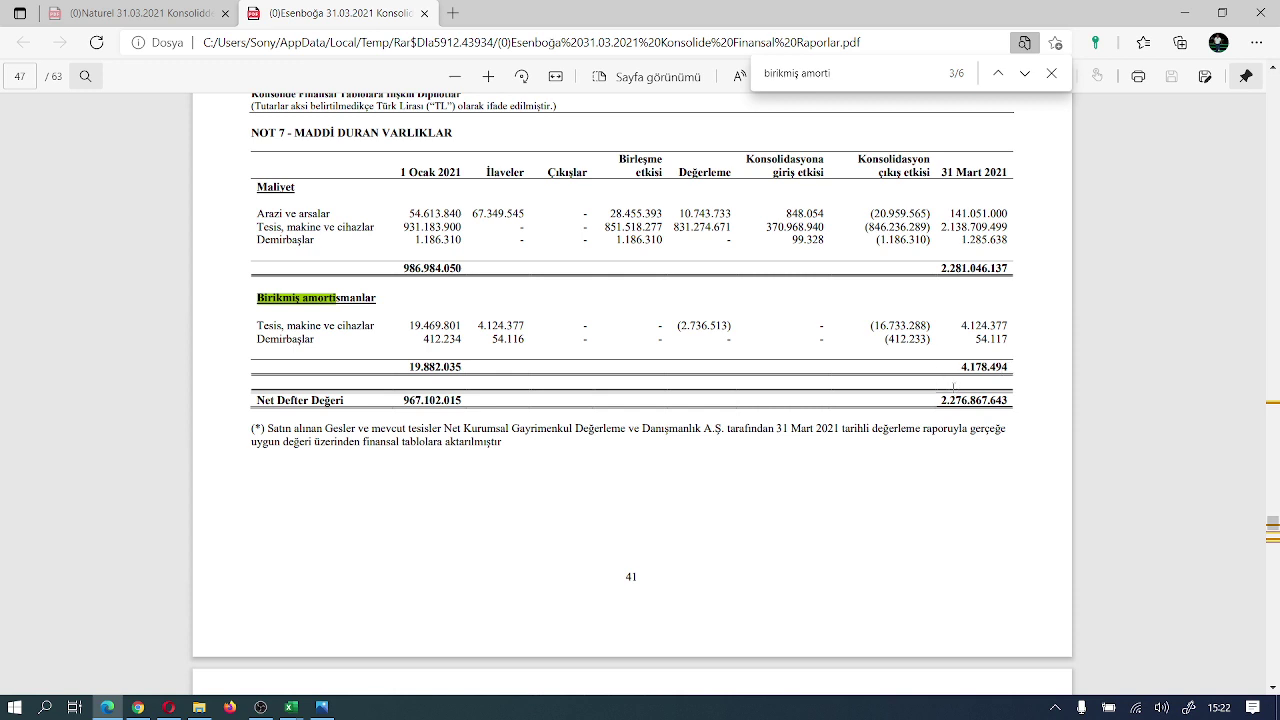
scroll(953, 386, "down", 10)
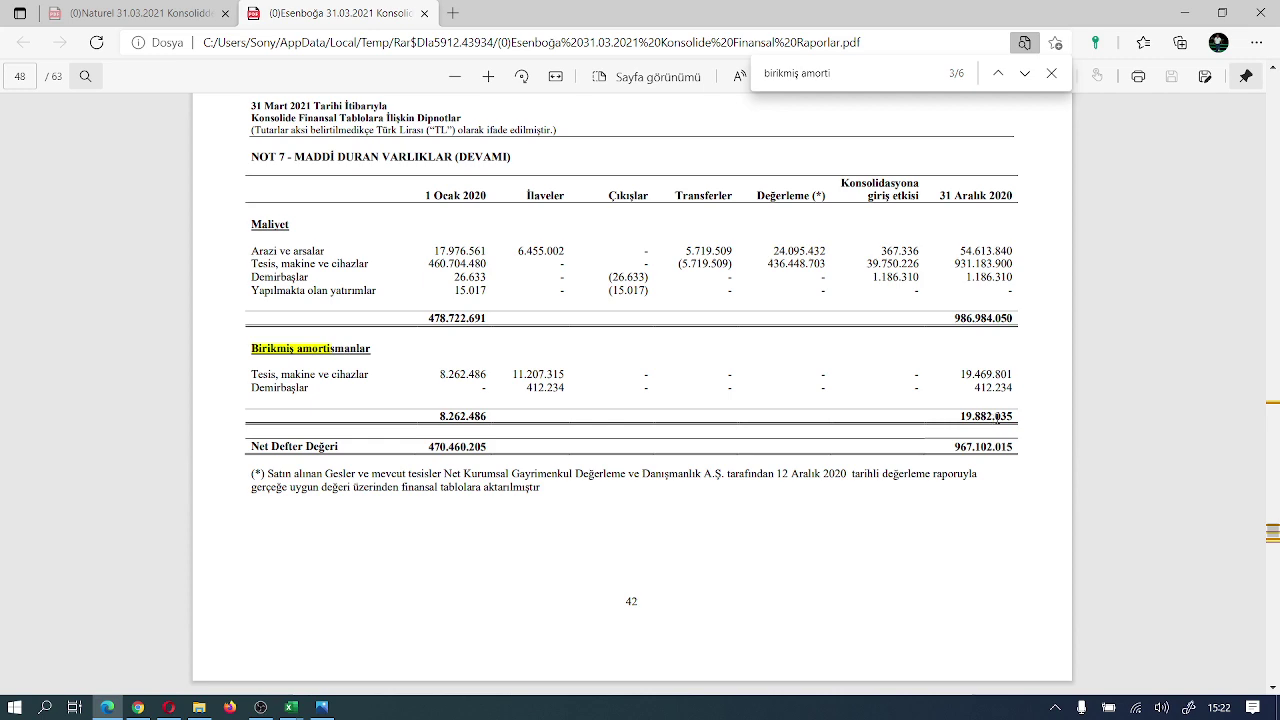
scroll(812, 425, "up", 6)
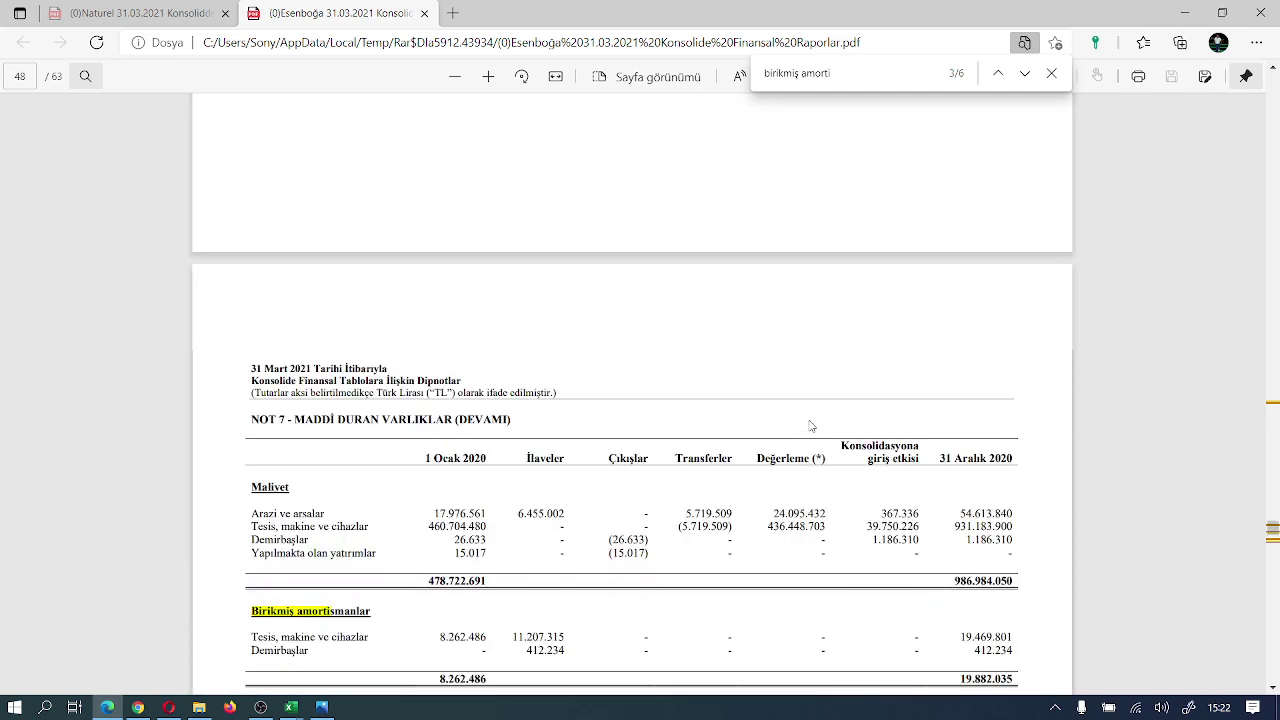
scroll(812, 425, "up", 3)
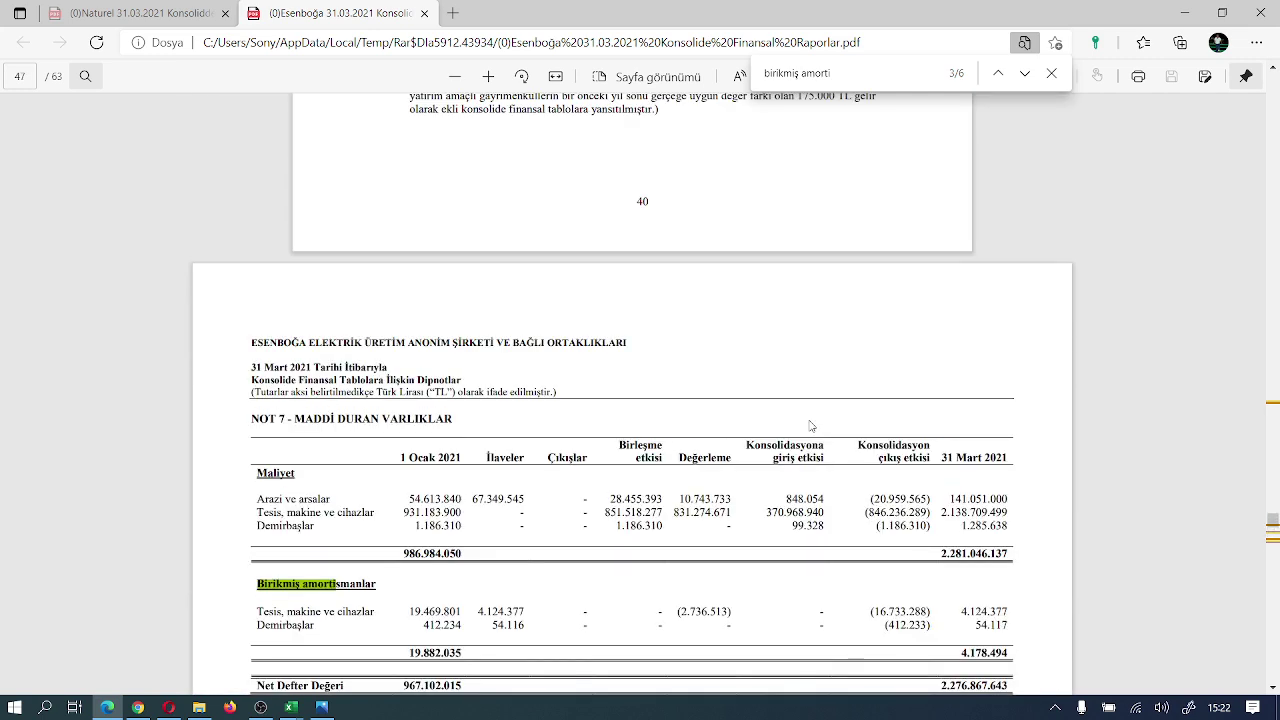
scroll(812, 425, "down", 2)
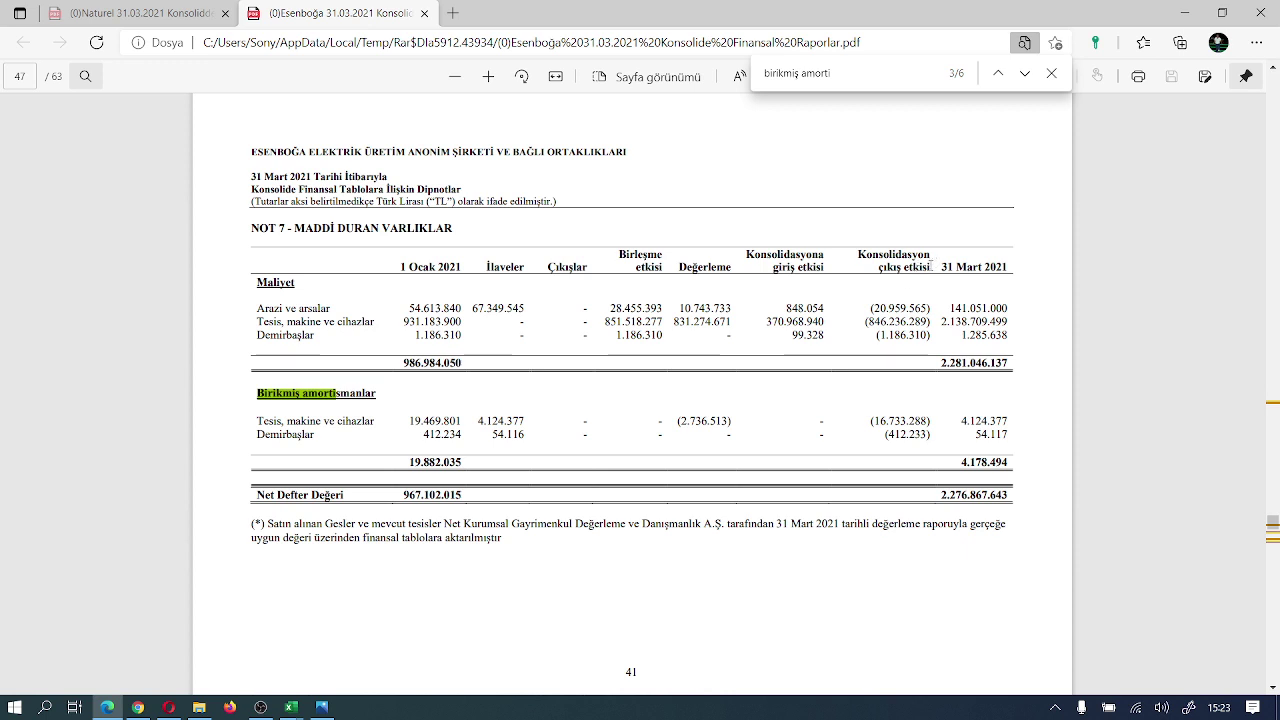
- Highlight the Konsolidasyon çıkış etkisi heading in Note 7 of the Esenboğa report and examine the figures in that column
left_click_drag(932, 267, 840, 253)
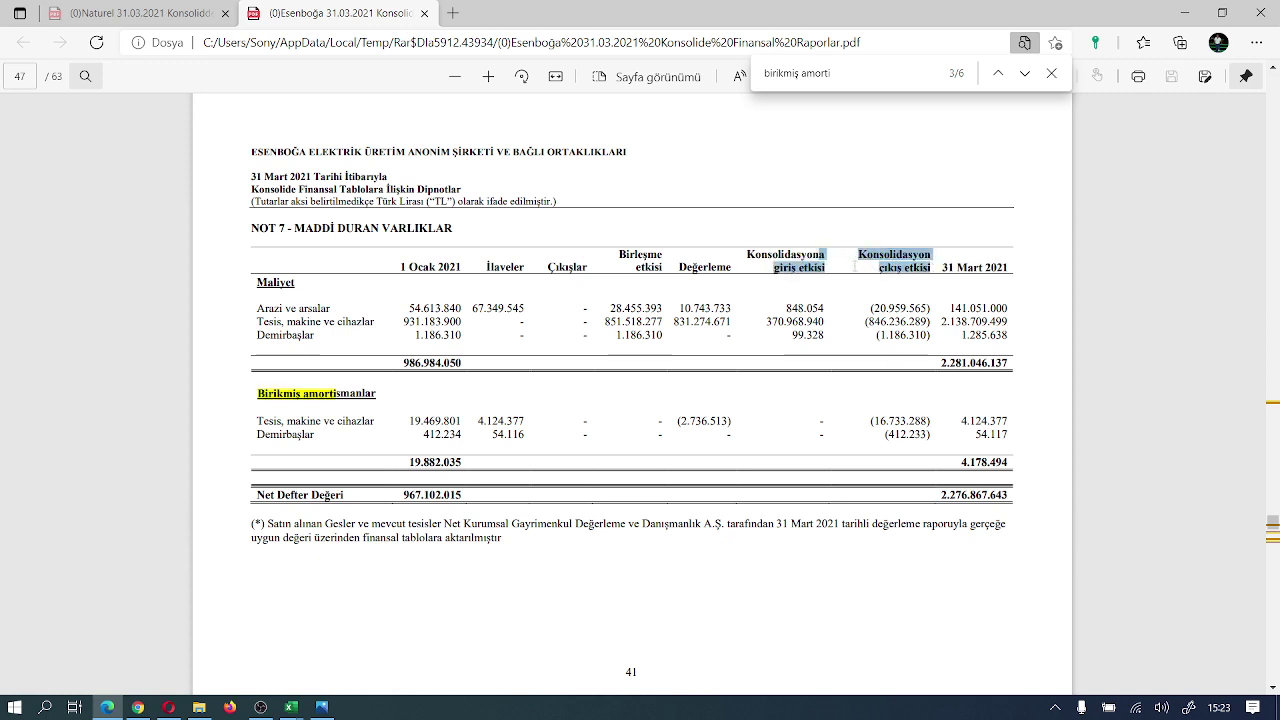
left_click(858, 265)
left_click_drag(932, 267, 849, 254)
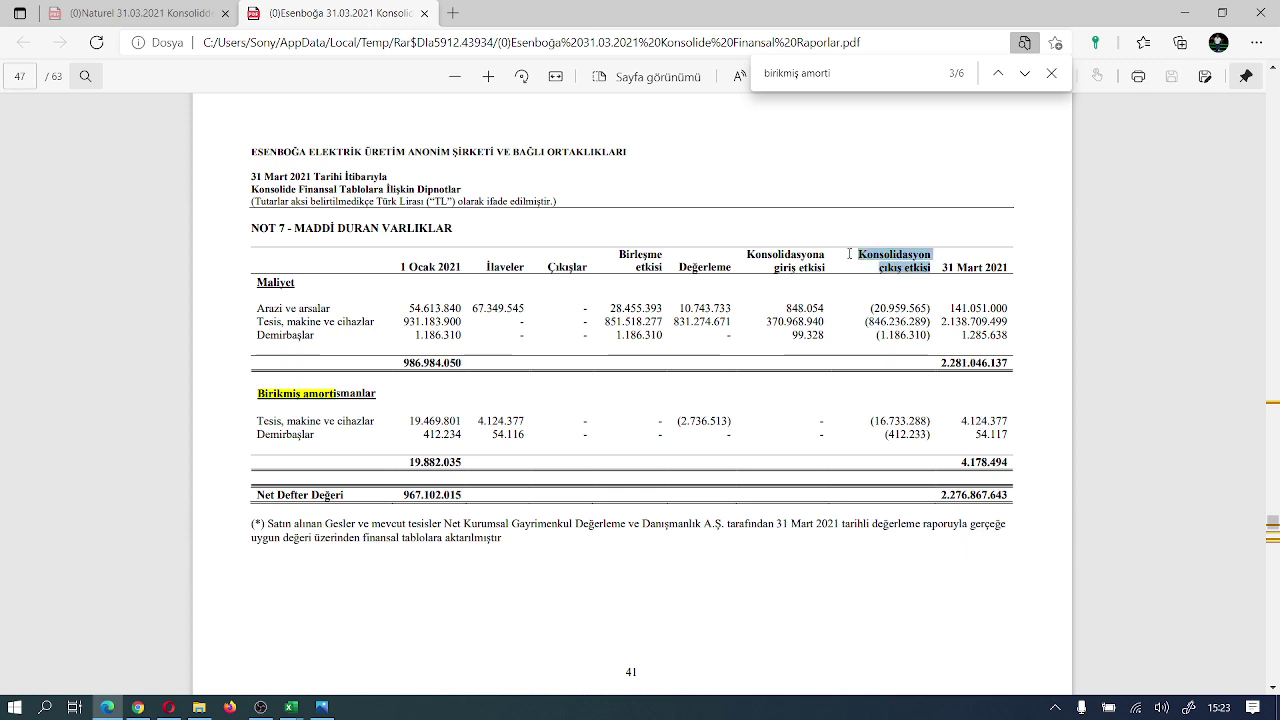
left_click(1045, 310)
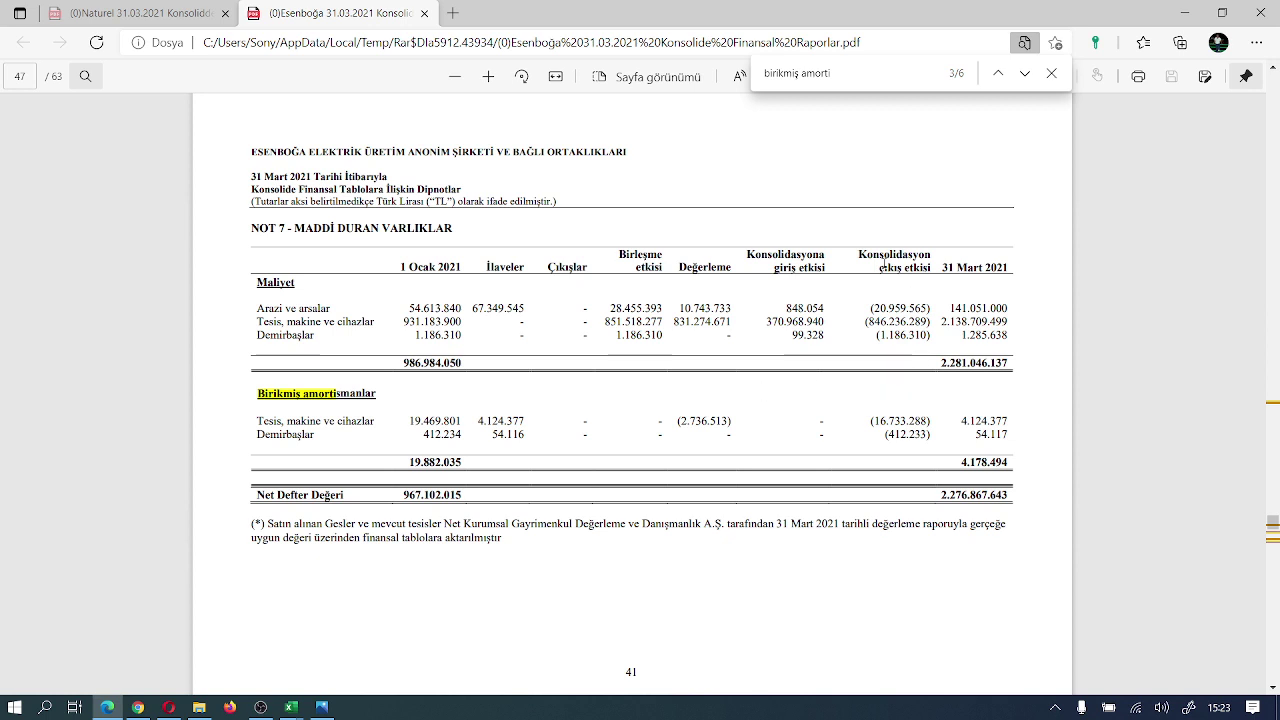
left_click_drag(858, 254, 932, 268)
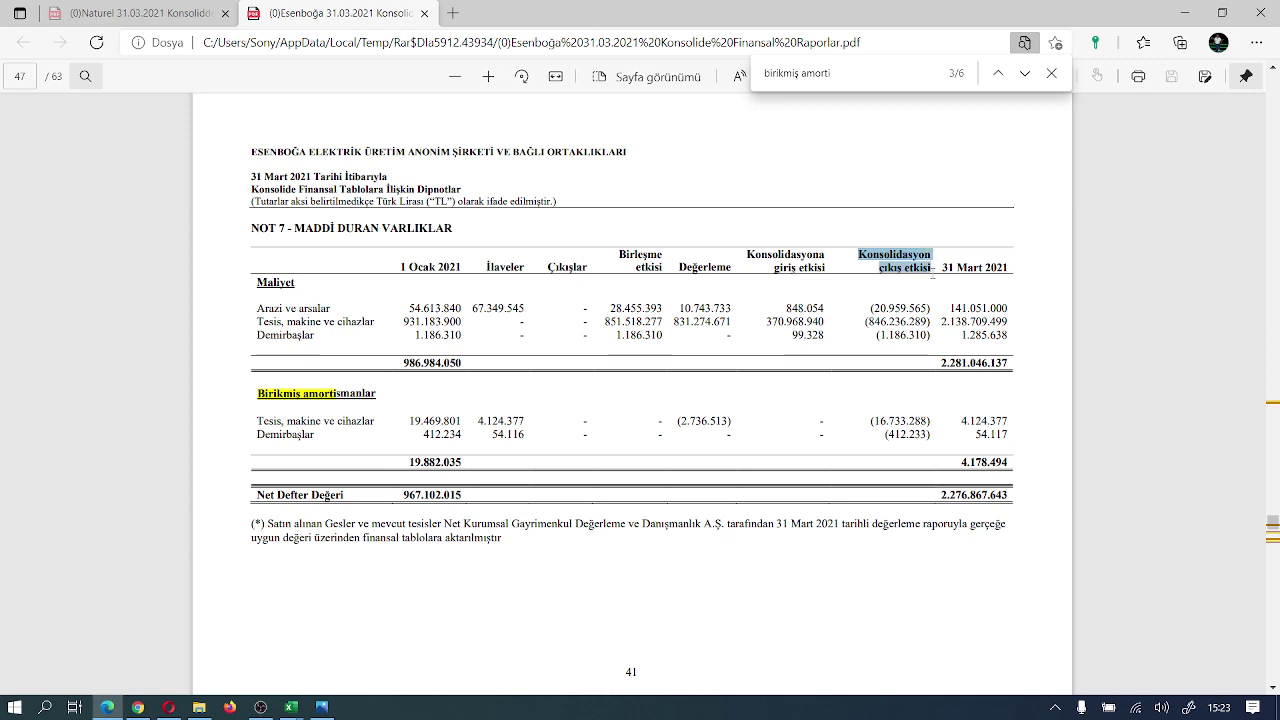
left_click(779, 410)
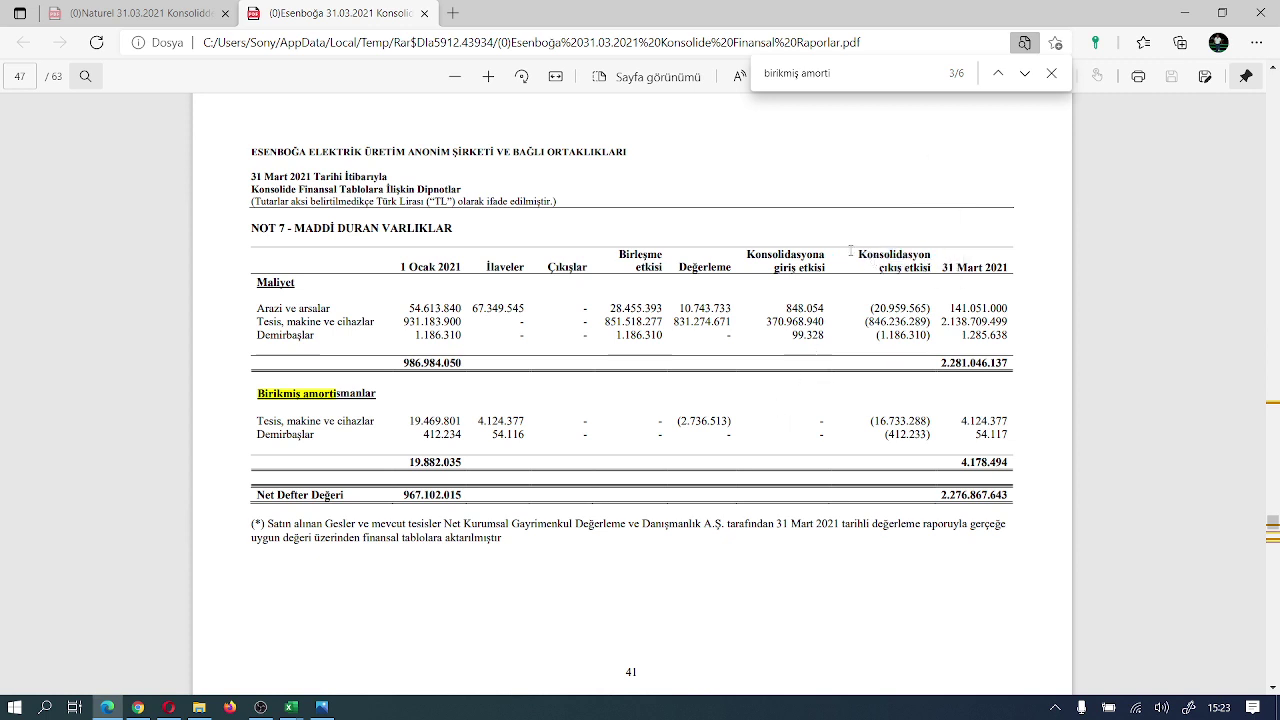
left_click_drag(860, 254, 931, 268)
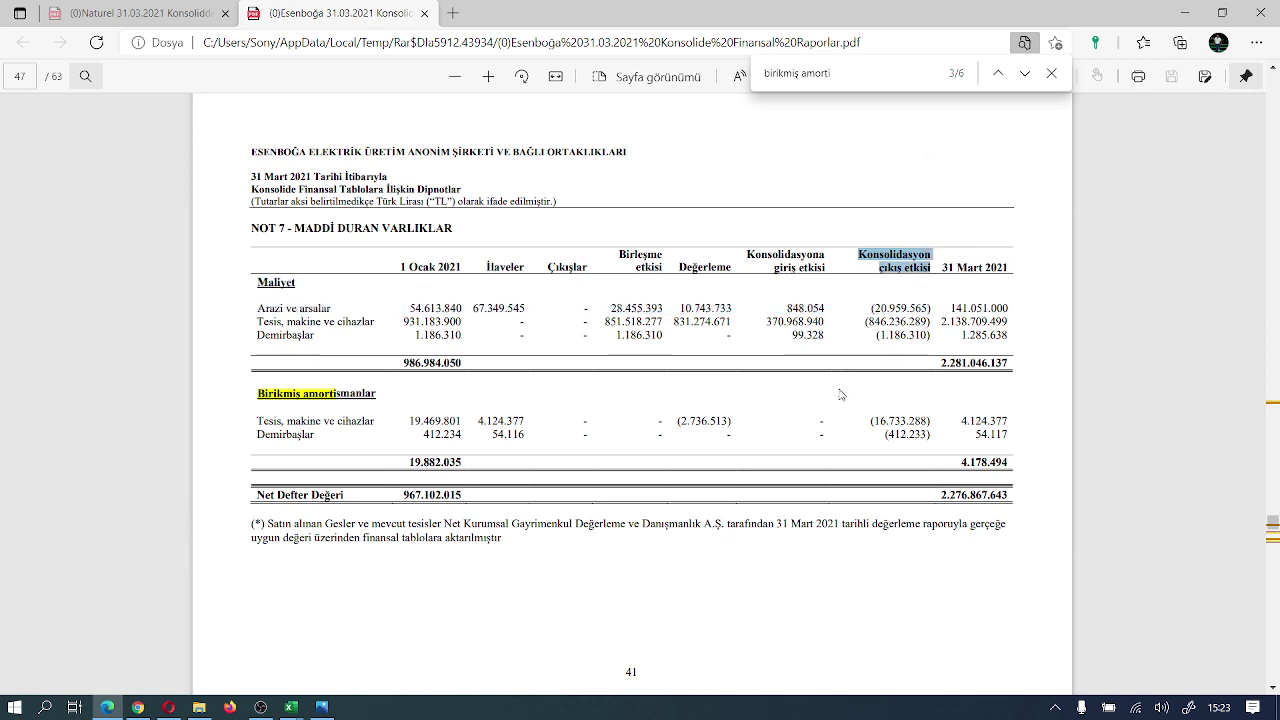
left_click(755, 402)
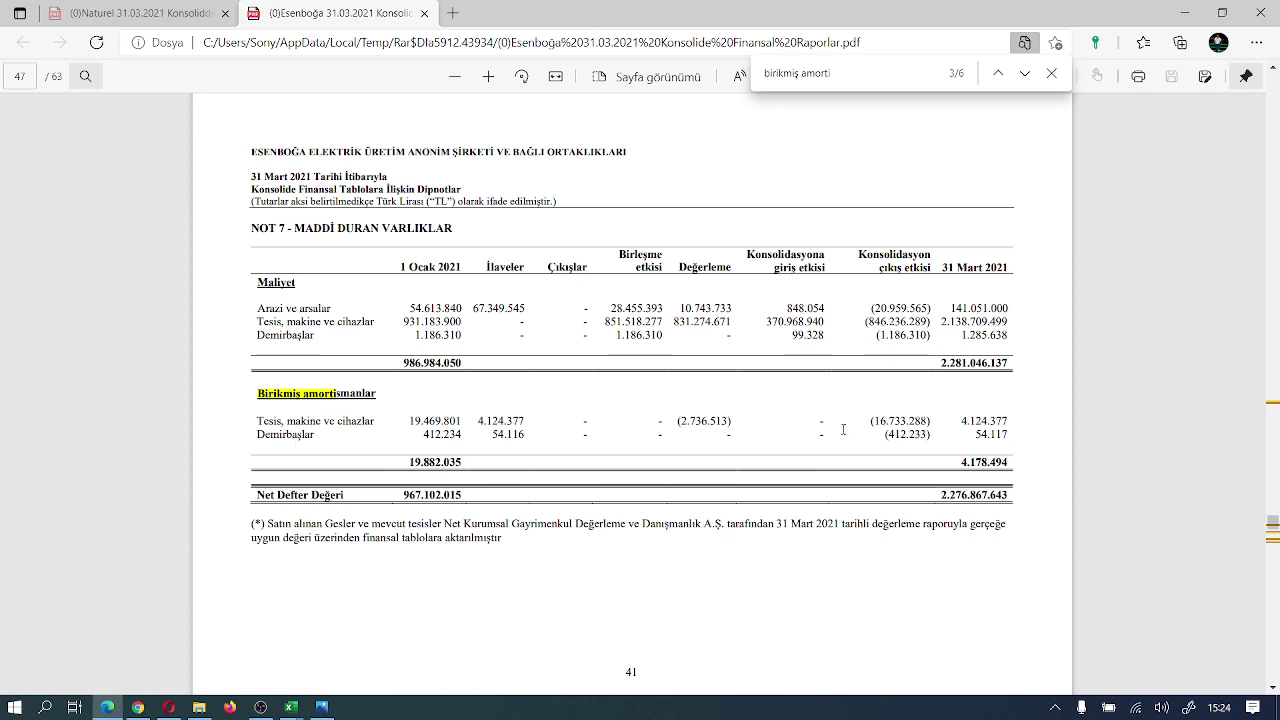
- Switch to the Naturel 31.03.2021 report PDF and examine Note 7's 2021 tangible fixed asset table and the pages around it
mouse_move(289, 709)
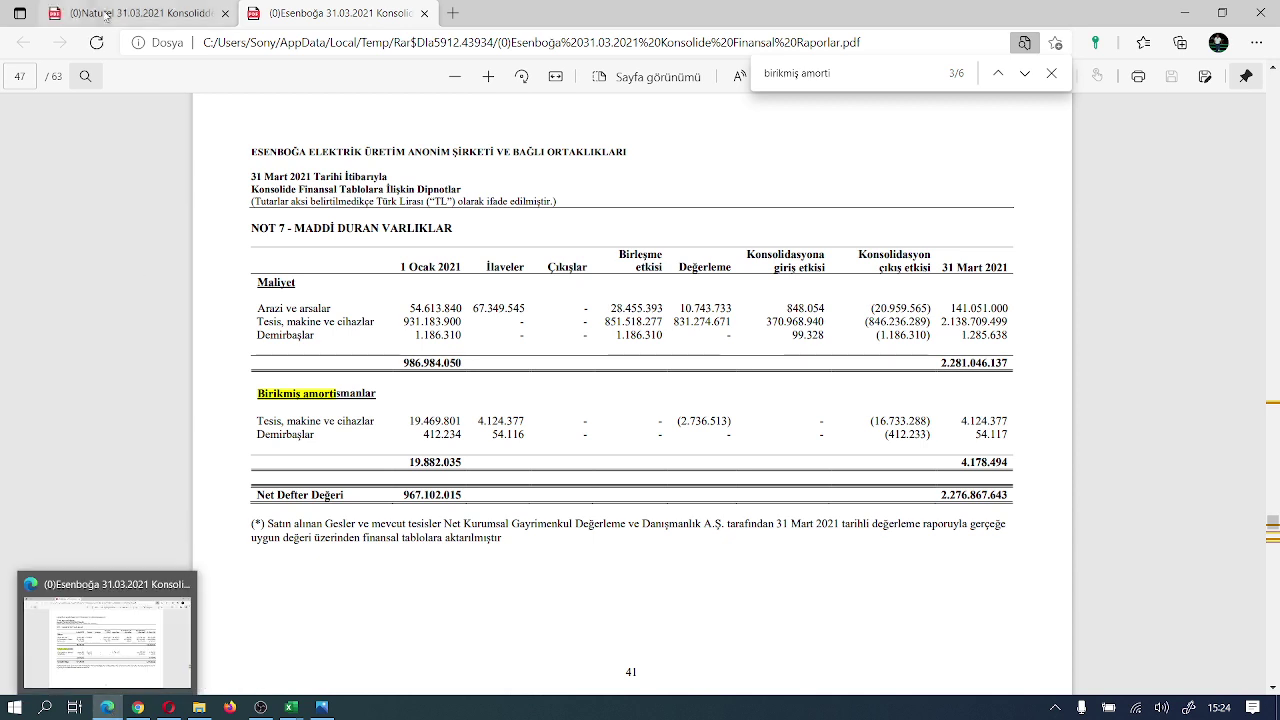
left_click(140, 13)
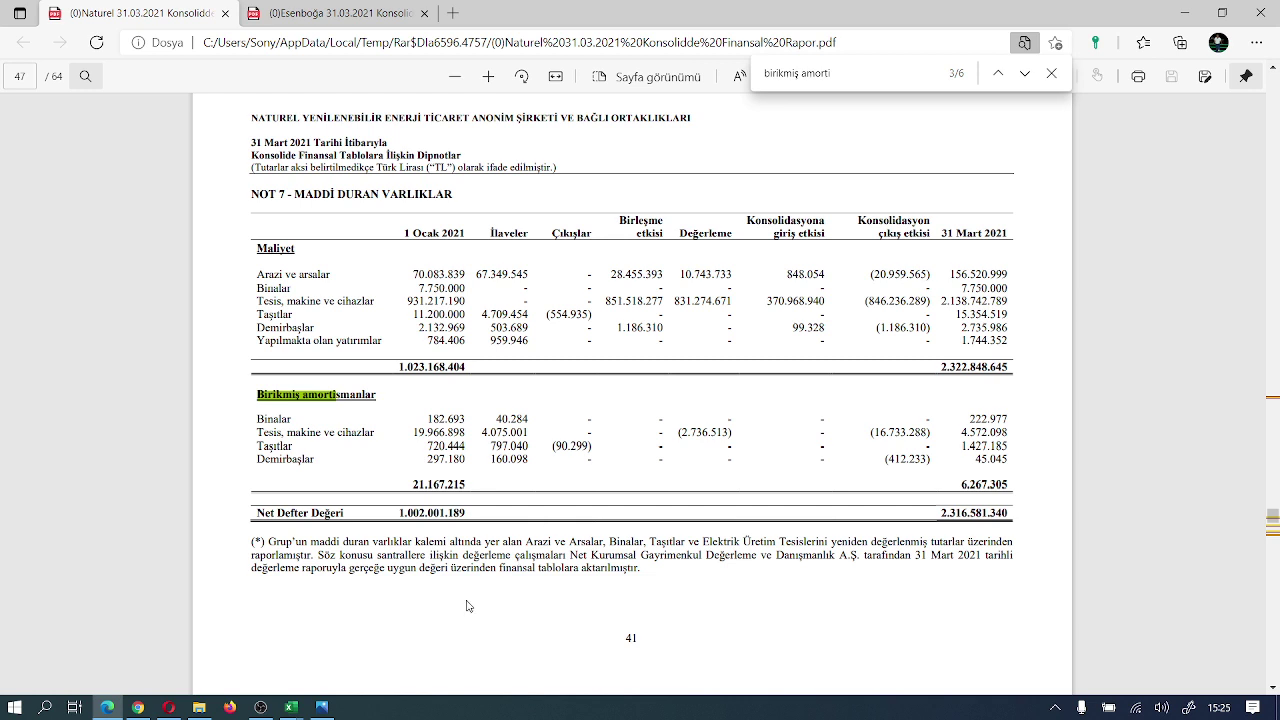
mouse_move(300, 690)
scroll(800, 515, "down", 10)
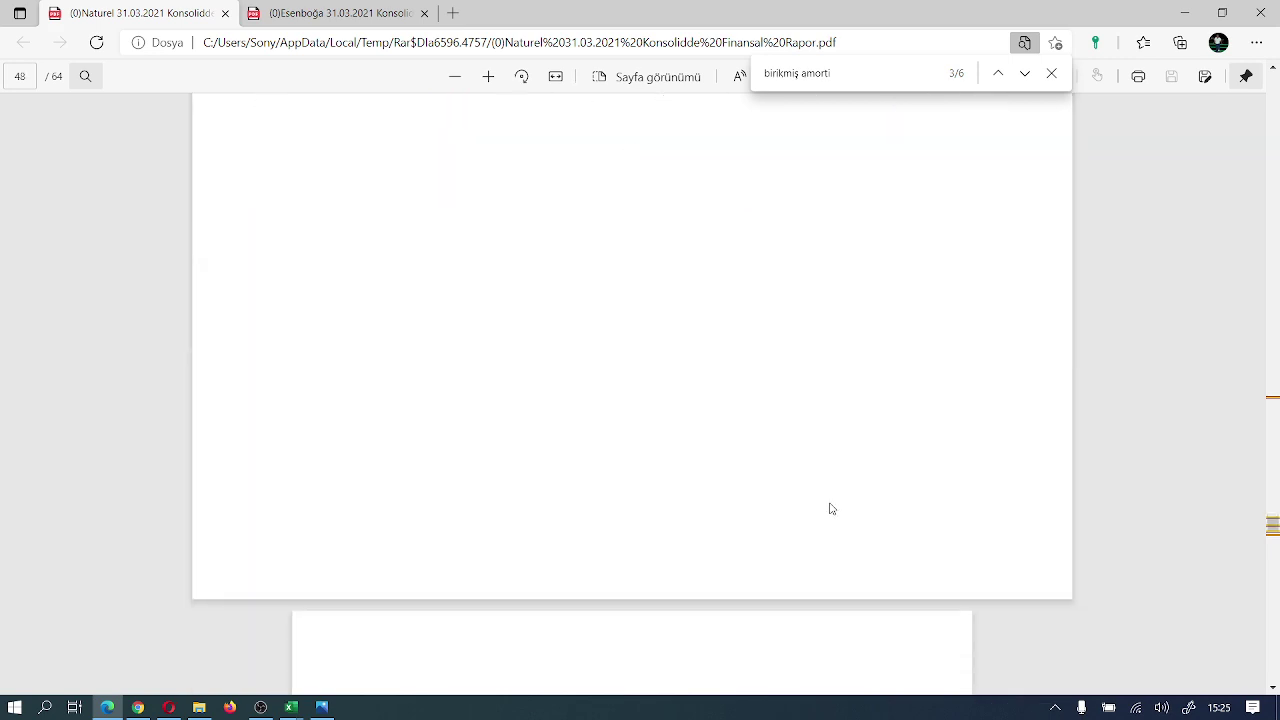
scroll(834, 504, "down", 5)
scroll(840, 498, "up", 6)
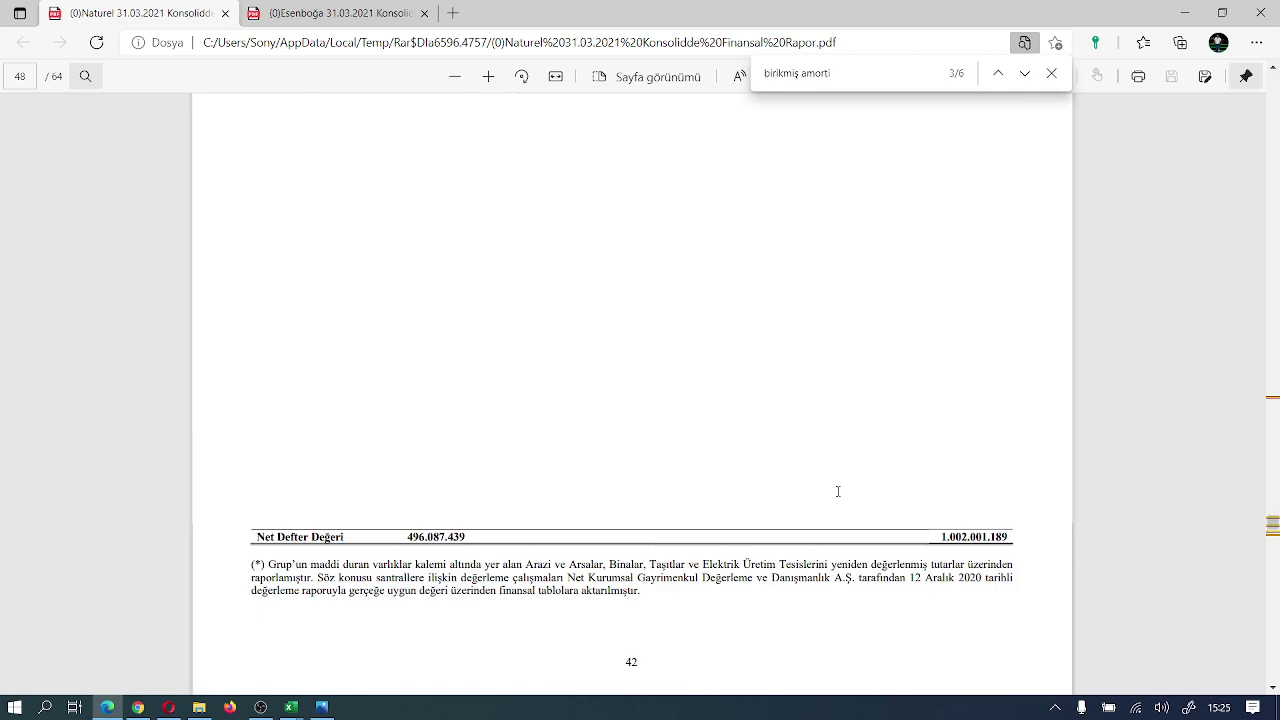
scroll(838, 491, "up", 8)
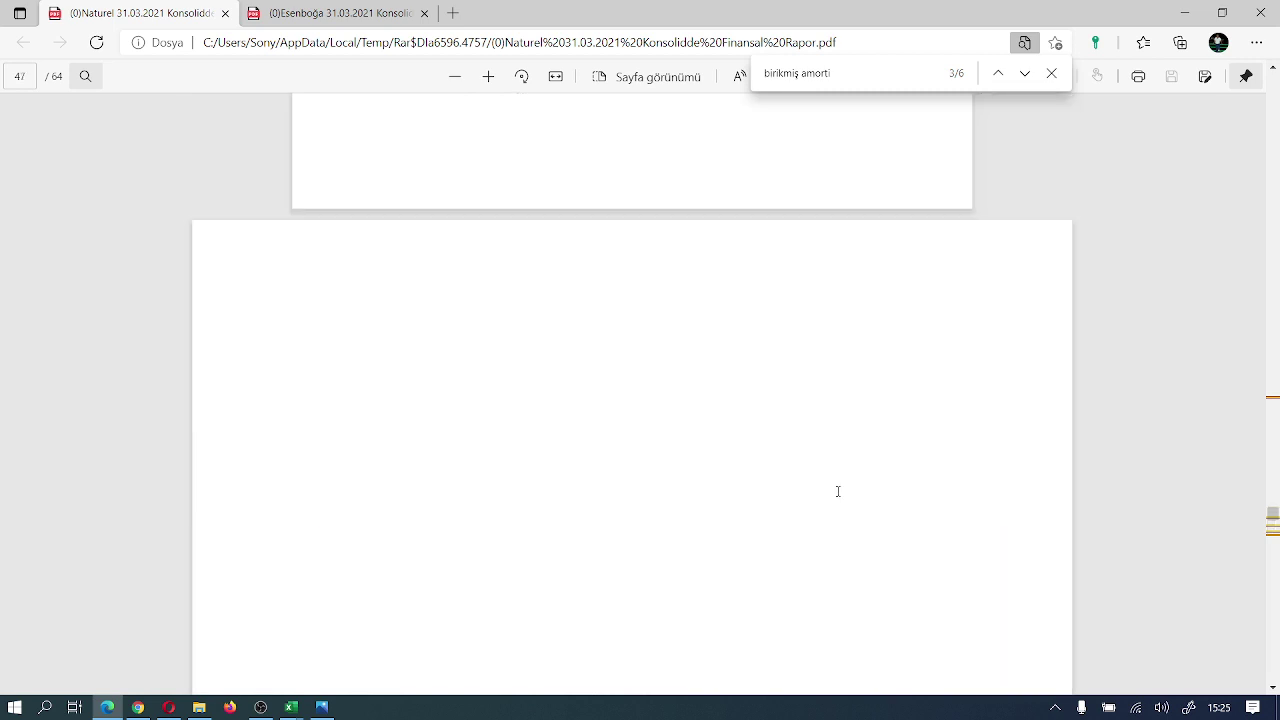
scroll(838, 491, "up", 5)
scroll(805, 463, "down", 5)
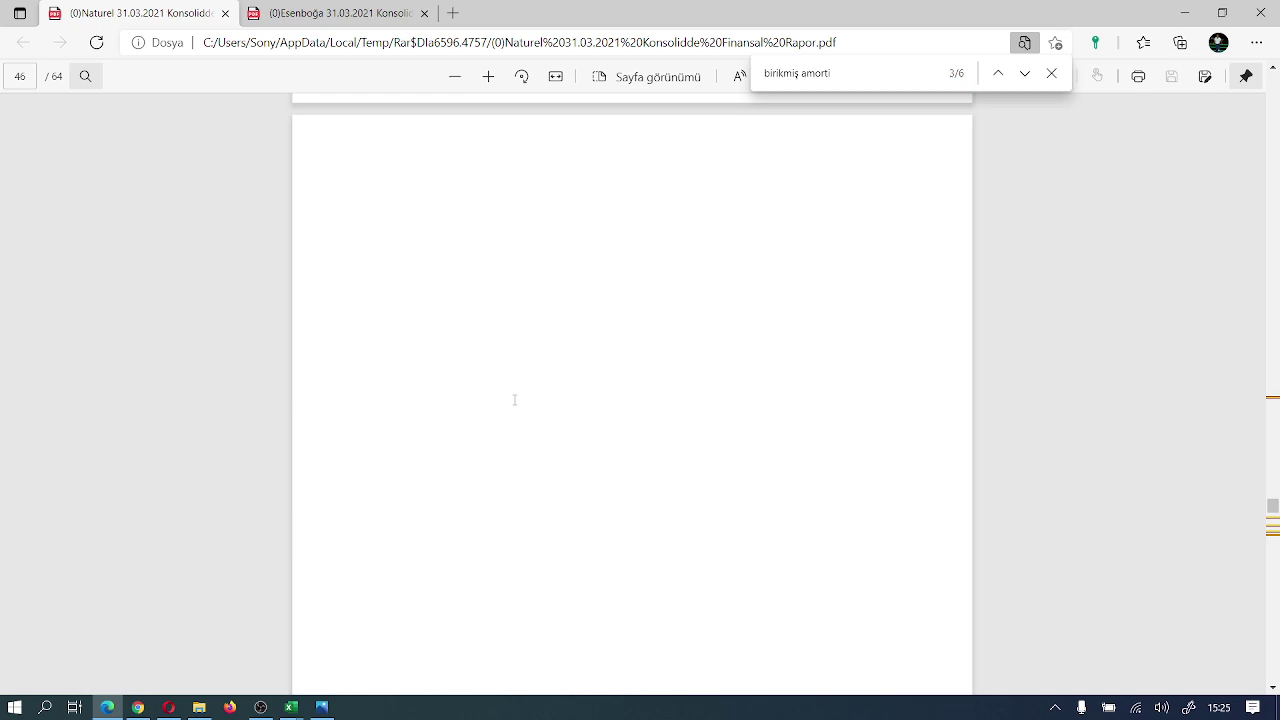
- Examine the 2020 continuation of Naturel's Note 7 and its valuation footnote, and return to the 31 Mart 2021 table
scroll(819, 564, "down", 8)
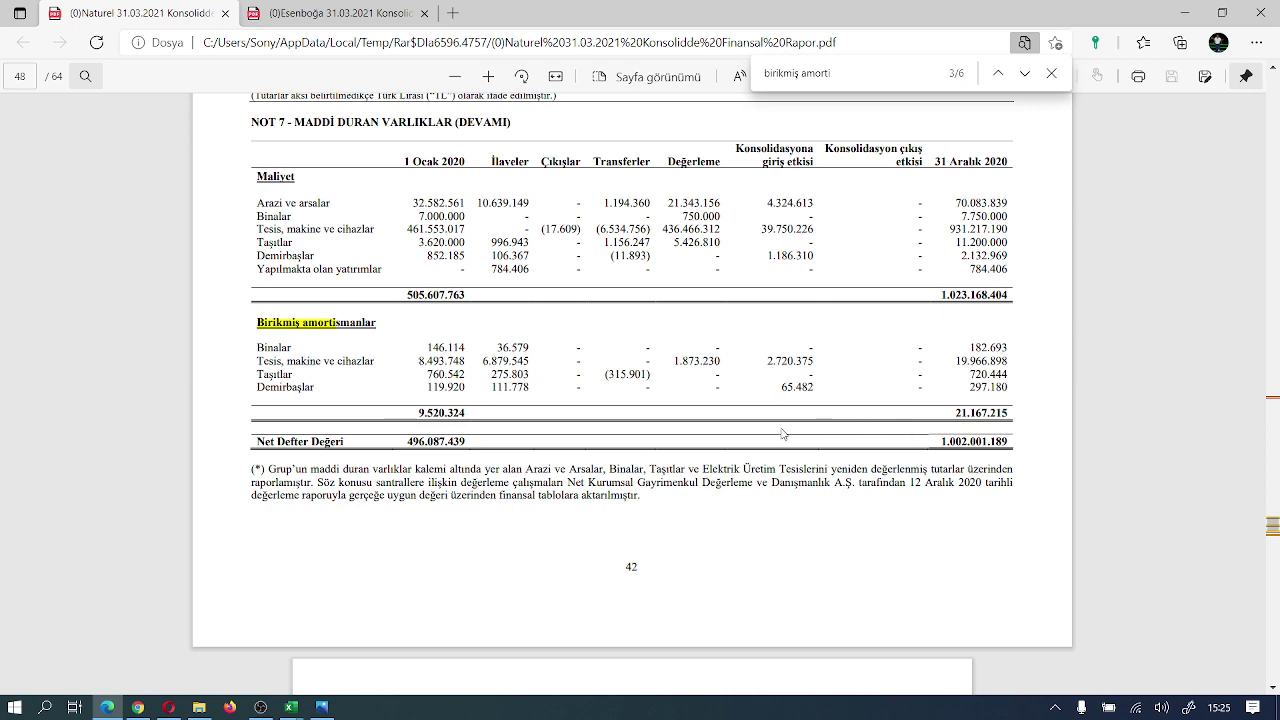
scroll(516, 498, "up", 3)
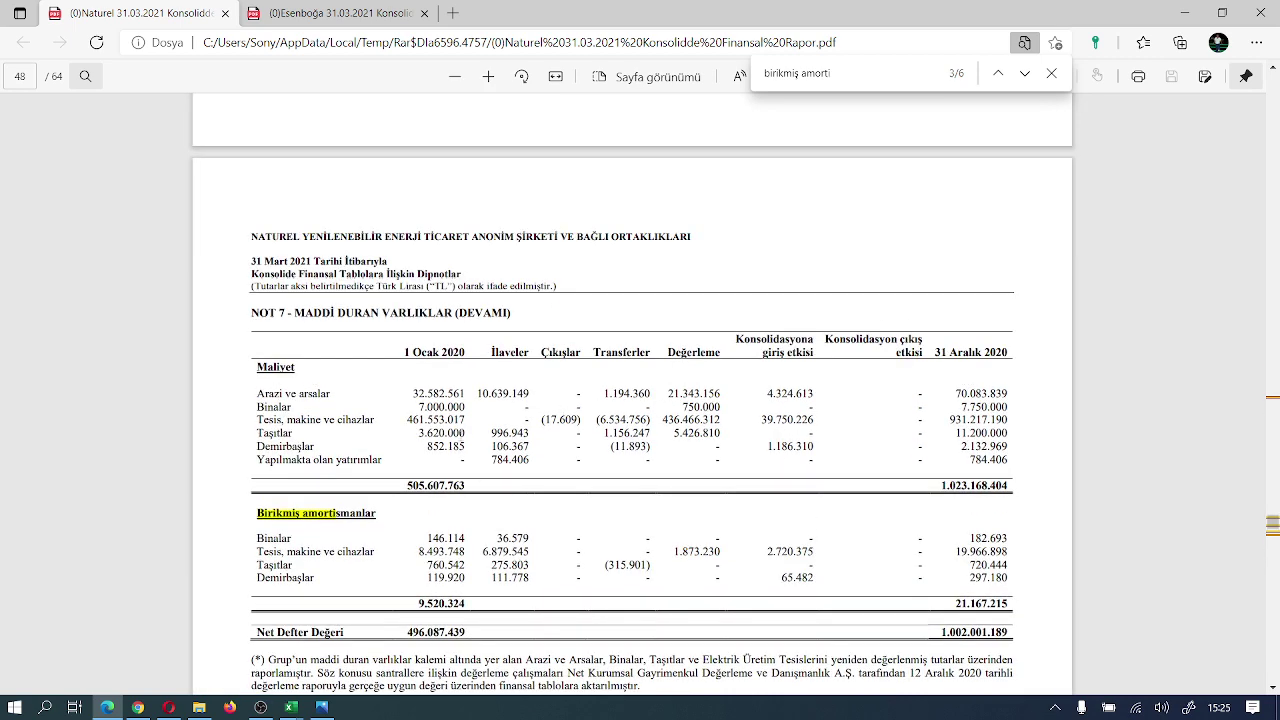
scroll(614, 480, "down", 2)
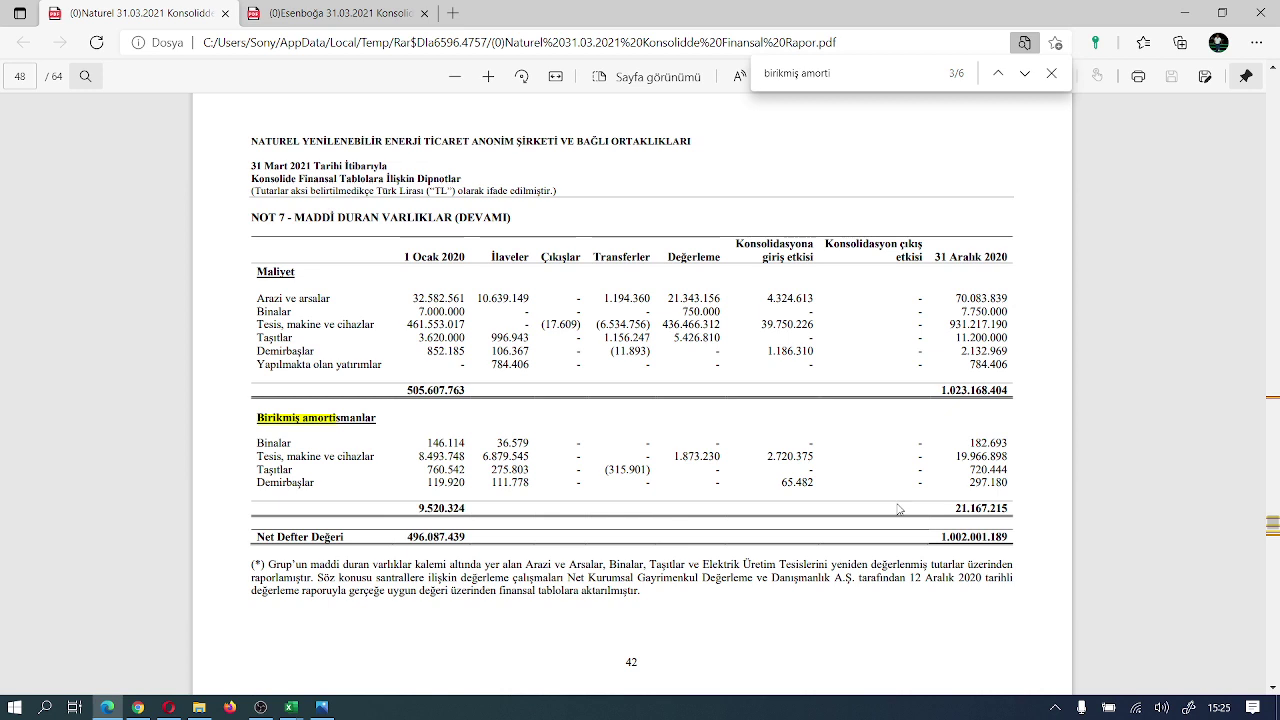
scroll(752, 532, "down", 2)
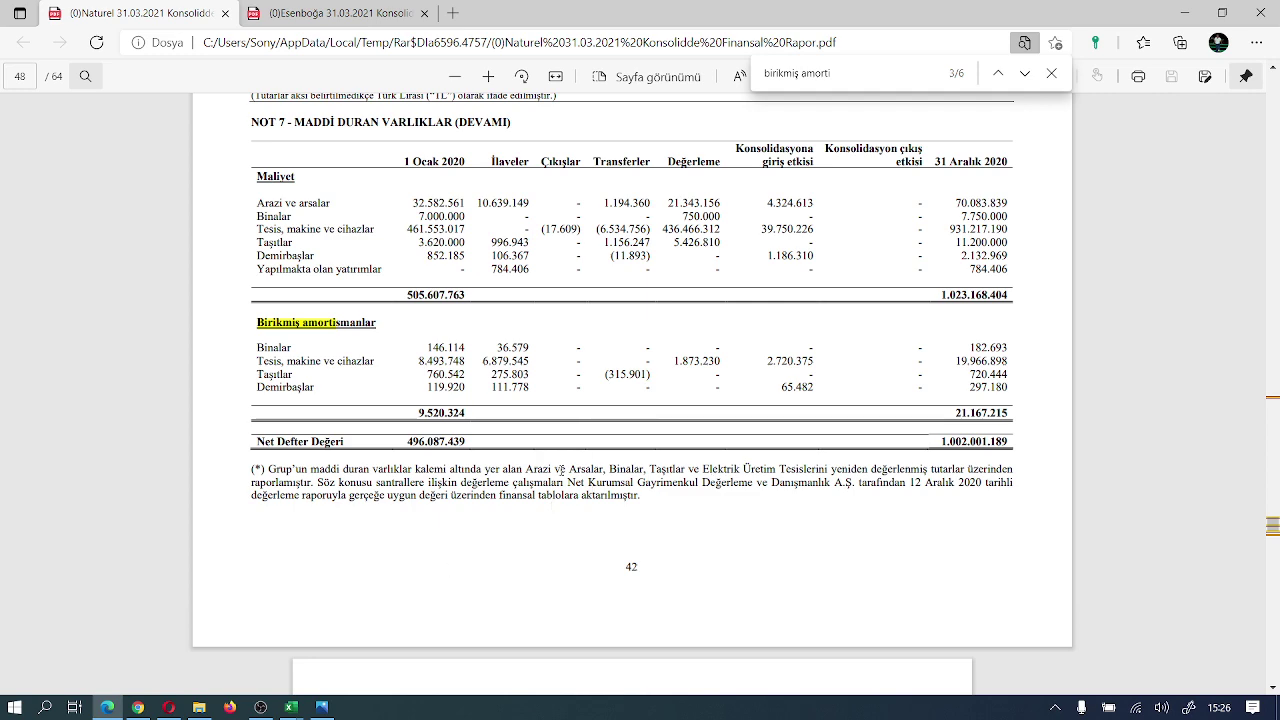
scroll(628, 481, "up", 10)
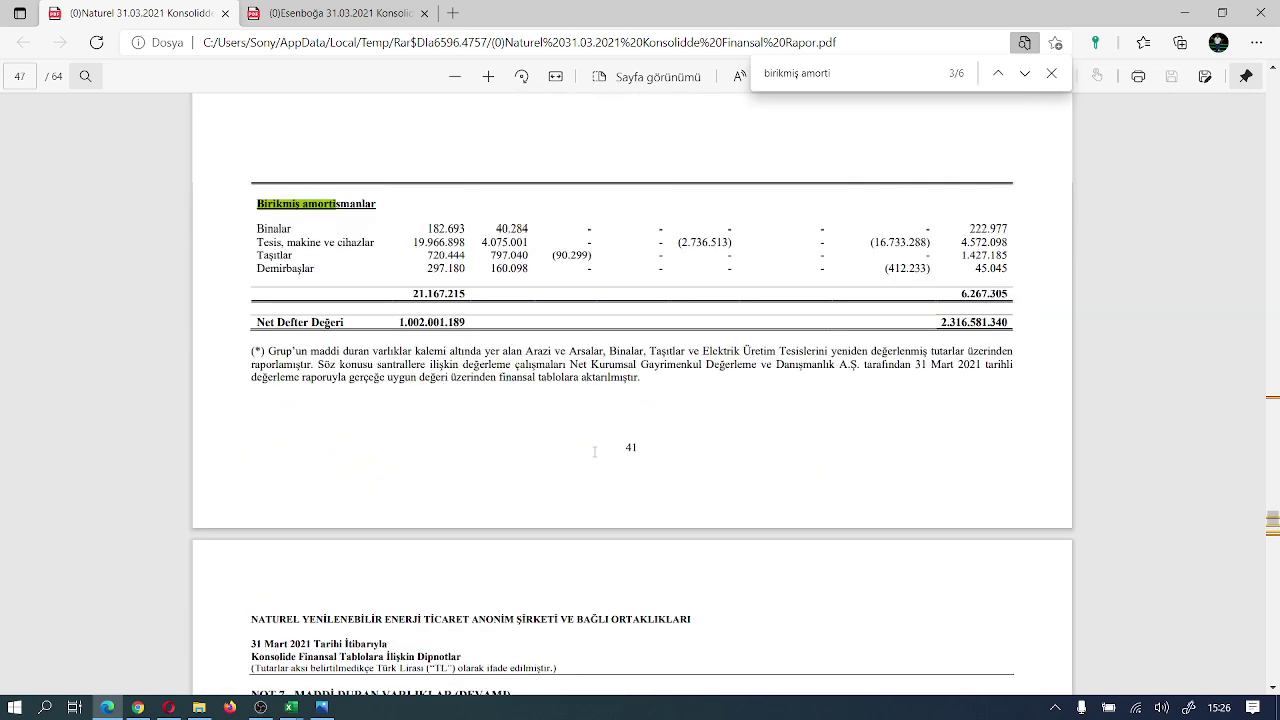
scroll(594, 452, "up", 3)
scroll(594, 452, "up", 2)
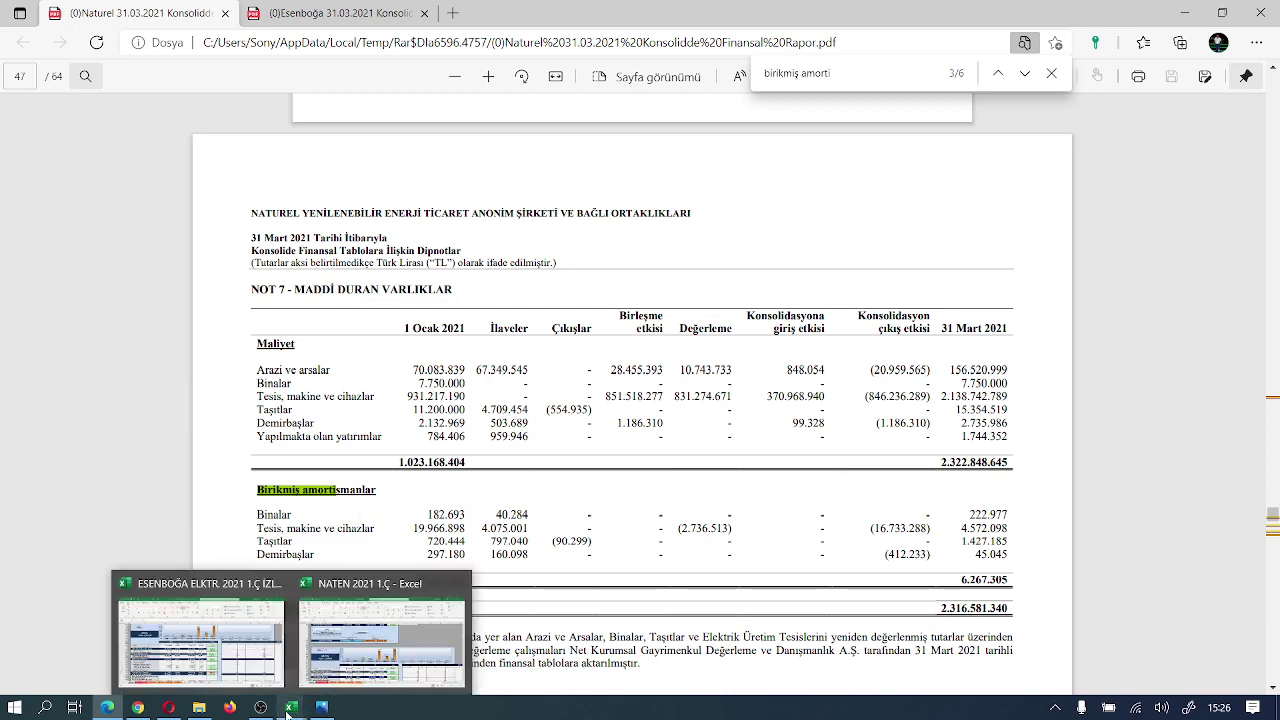
- Switch to the ESENBOĞA workbook and examine the report from KAR-ZARAR up through ÖZSERMAYE and BORÇLAR to TOPLAM AKTİFLER
left_click(257, 636)
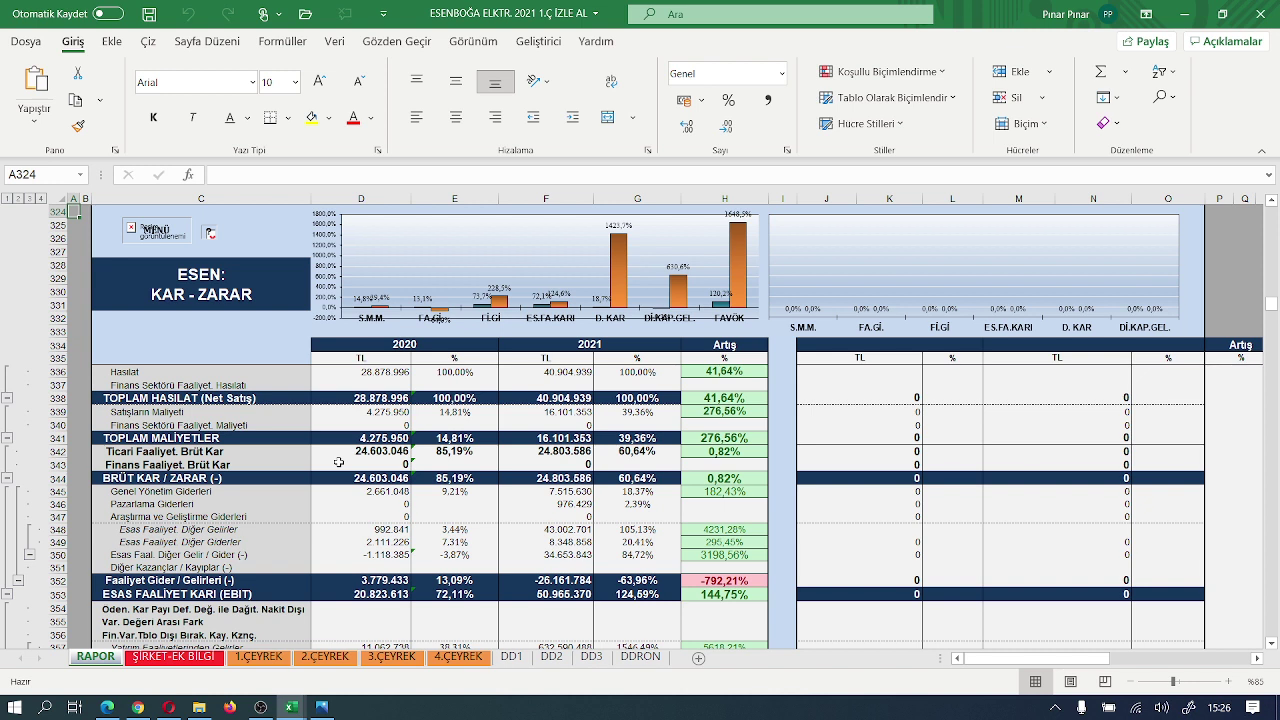
left_click(213, 330)
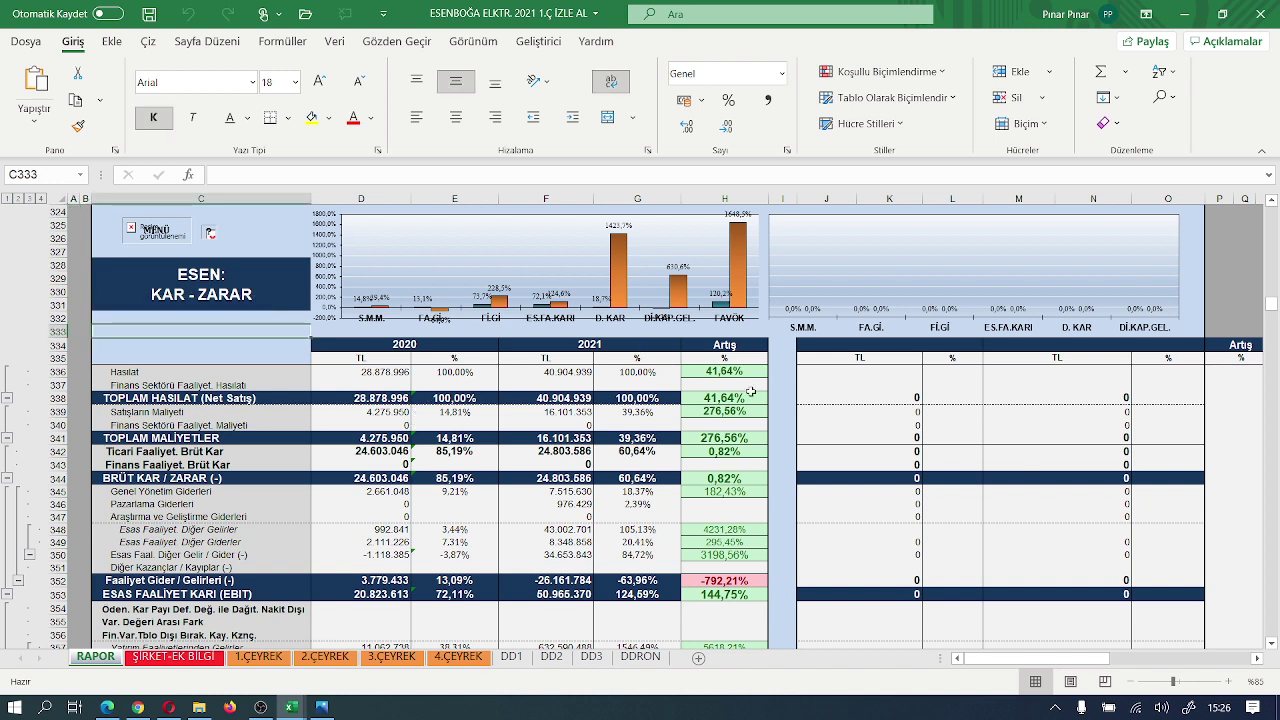
scroll(241, 366, "up", 1)
scroll(241, 366, "up", 7)
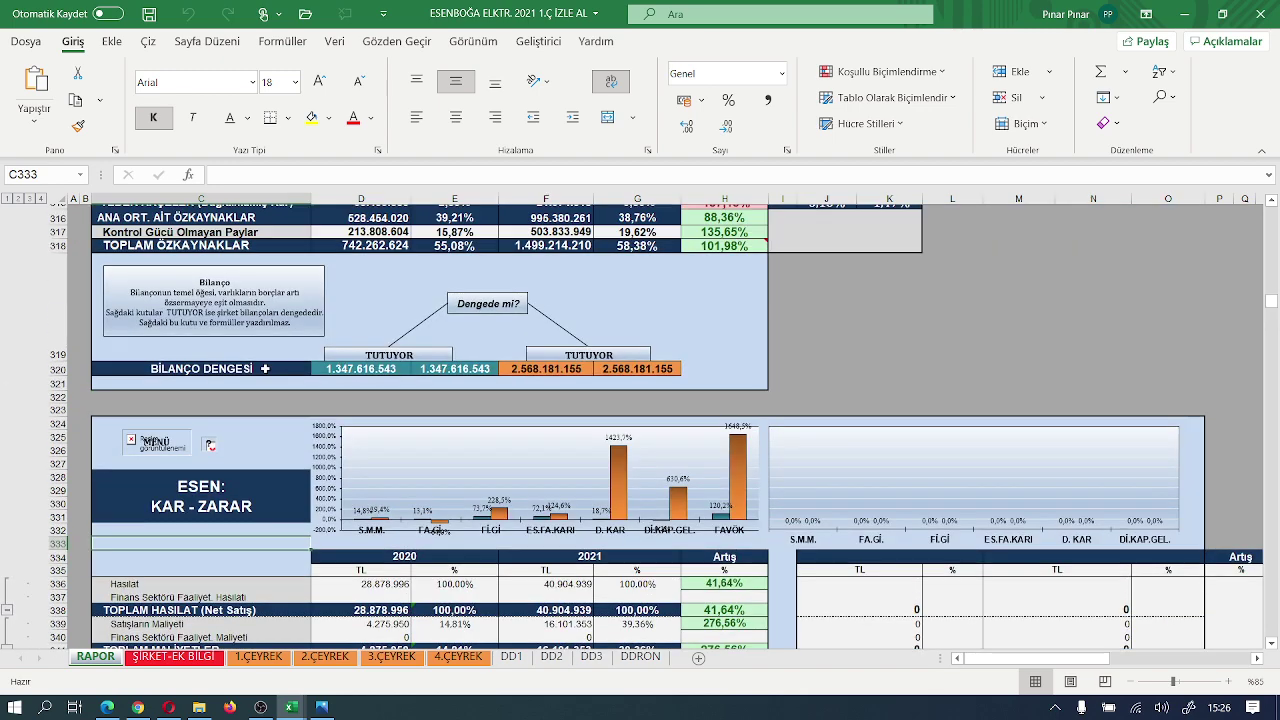
scroll(371, 461, "up", 18)
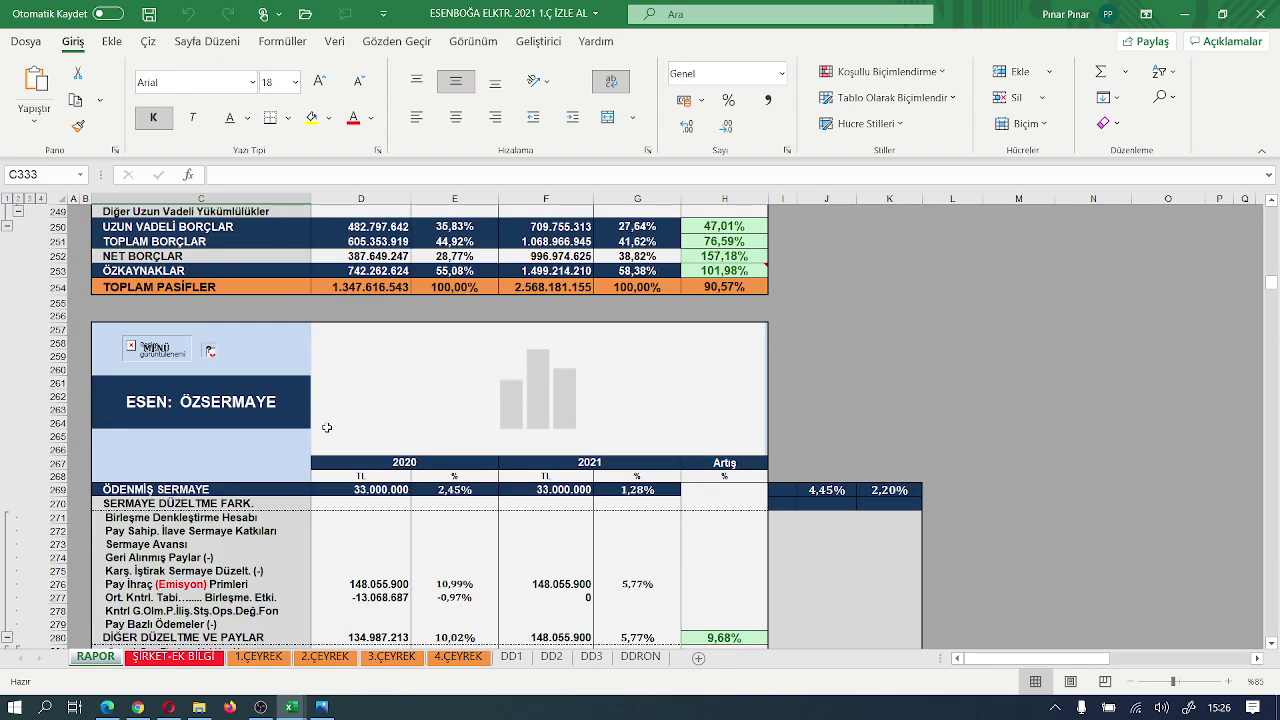
scroll(326, 427, "up", 2)
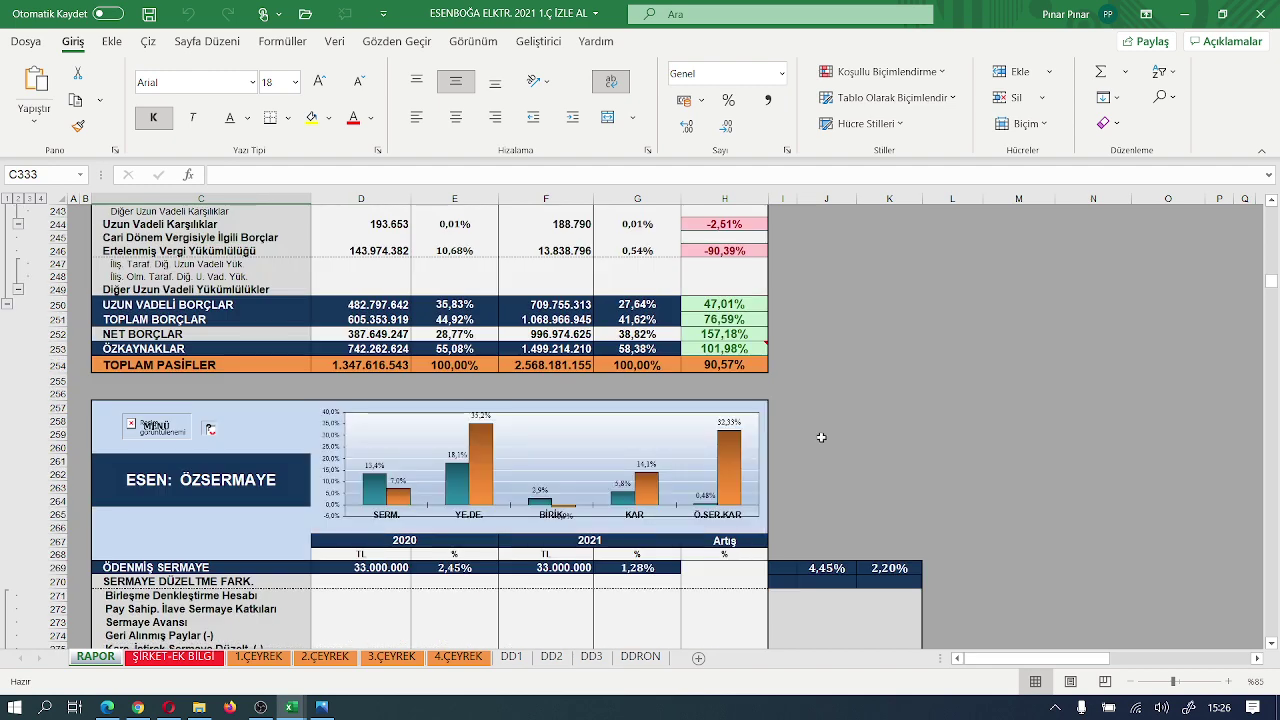
scroll(821, 437, "up", 8)
scroll(898, 417, "up", 10)
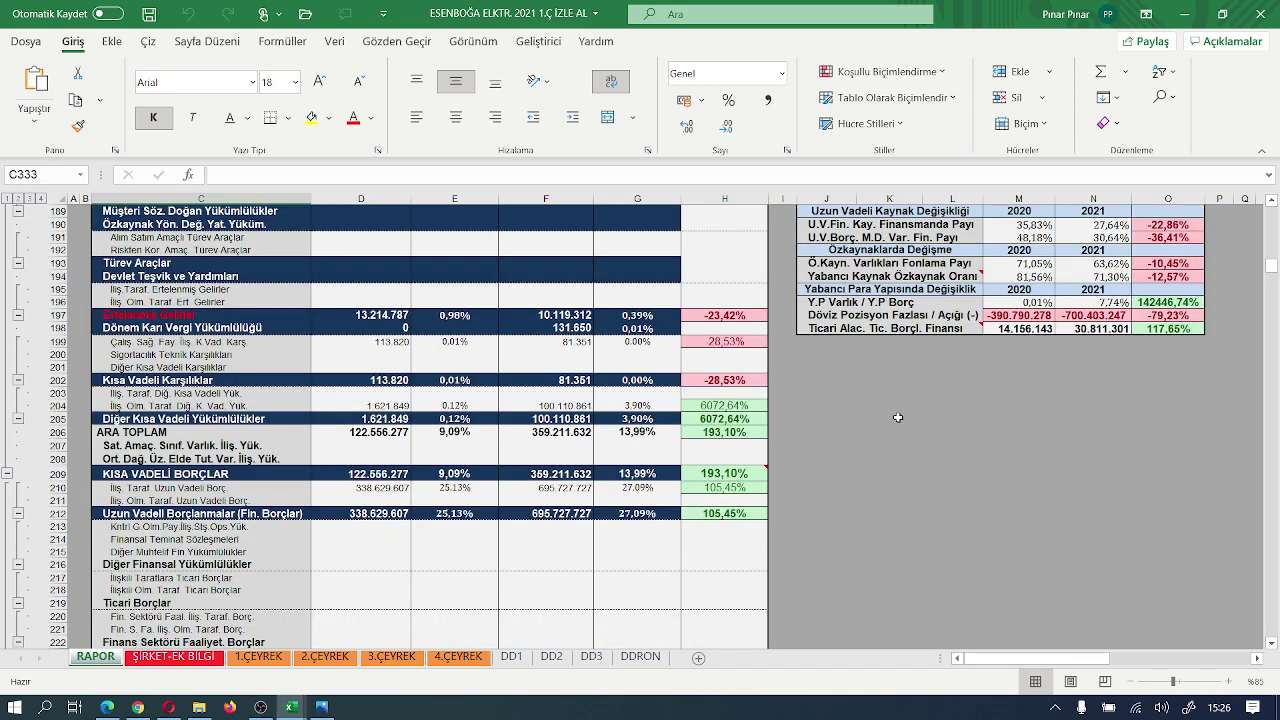
scroll(898, 417, "up", 8)
scroll(898, 417, "up", 10)
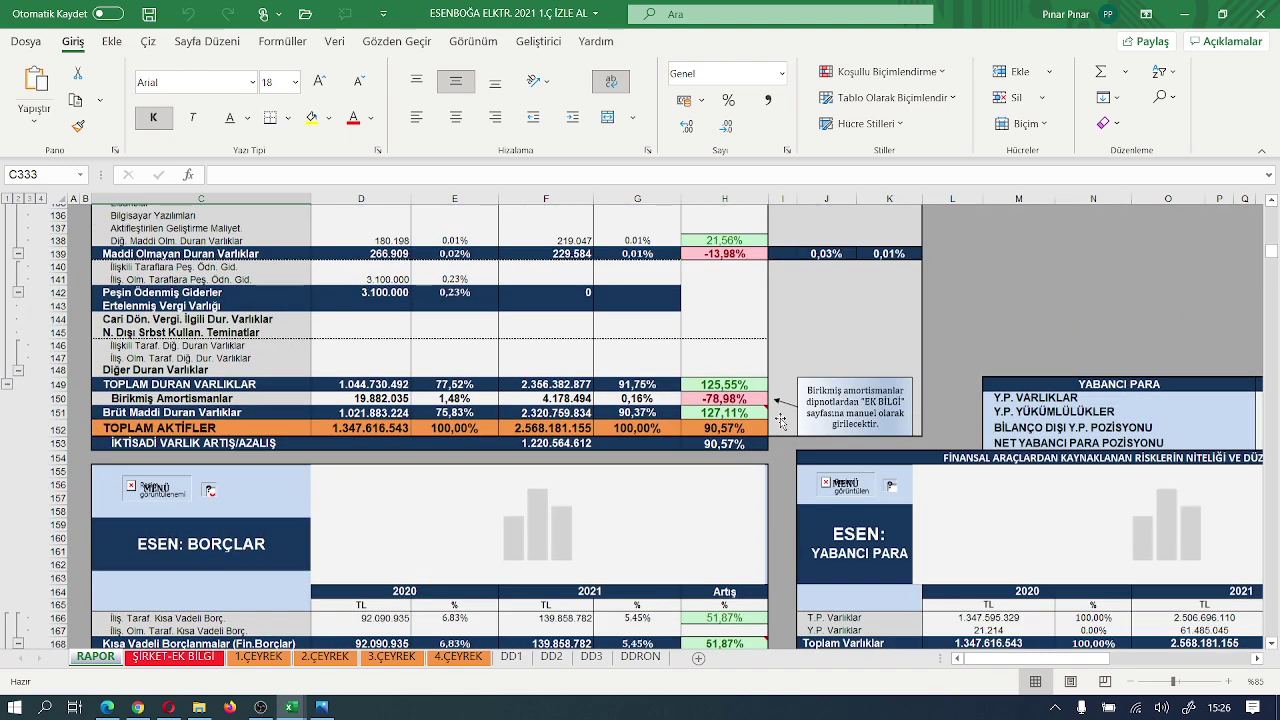
- View the BORÇLAR explanation, return to the debts table and go back to the report's MENÜ
left_click(211, 507)
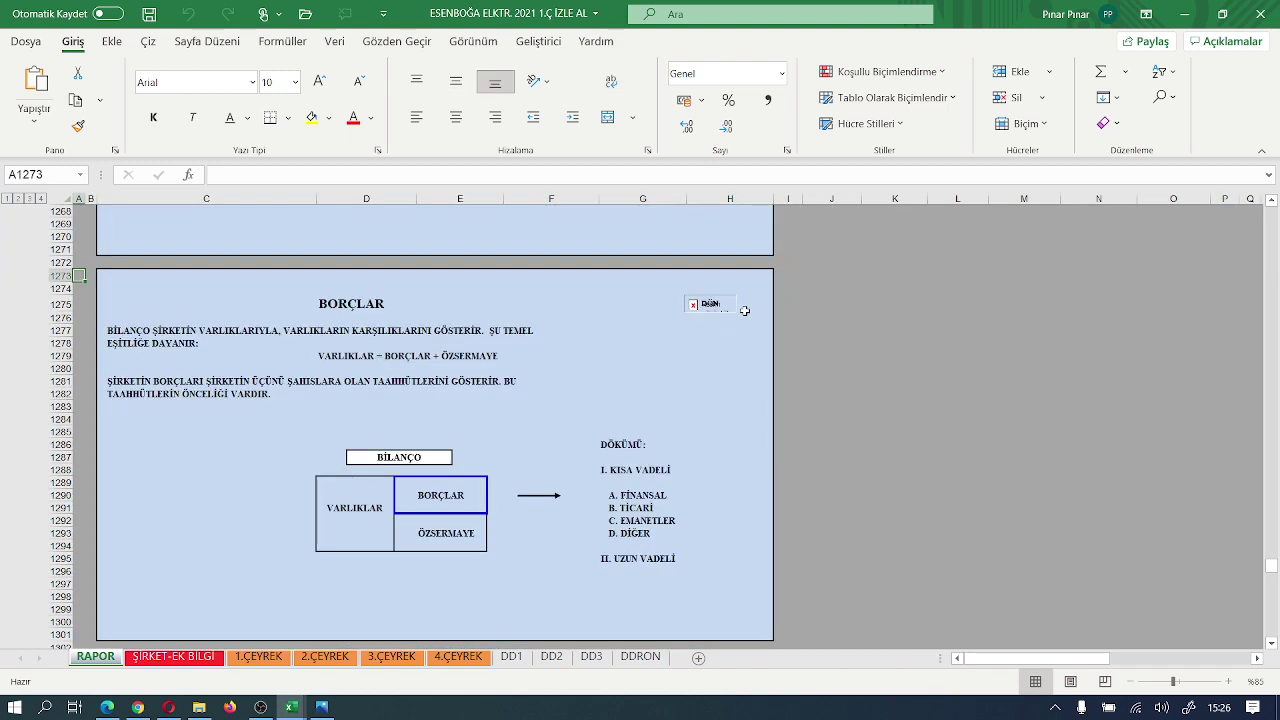
left_click(710, 304)
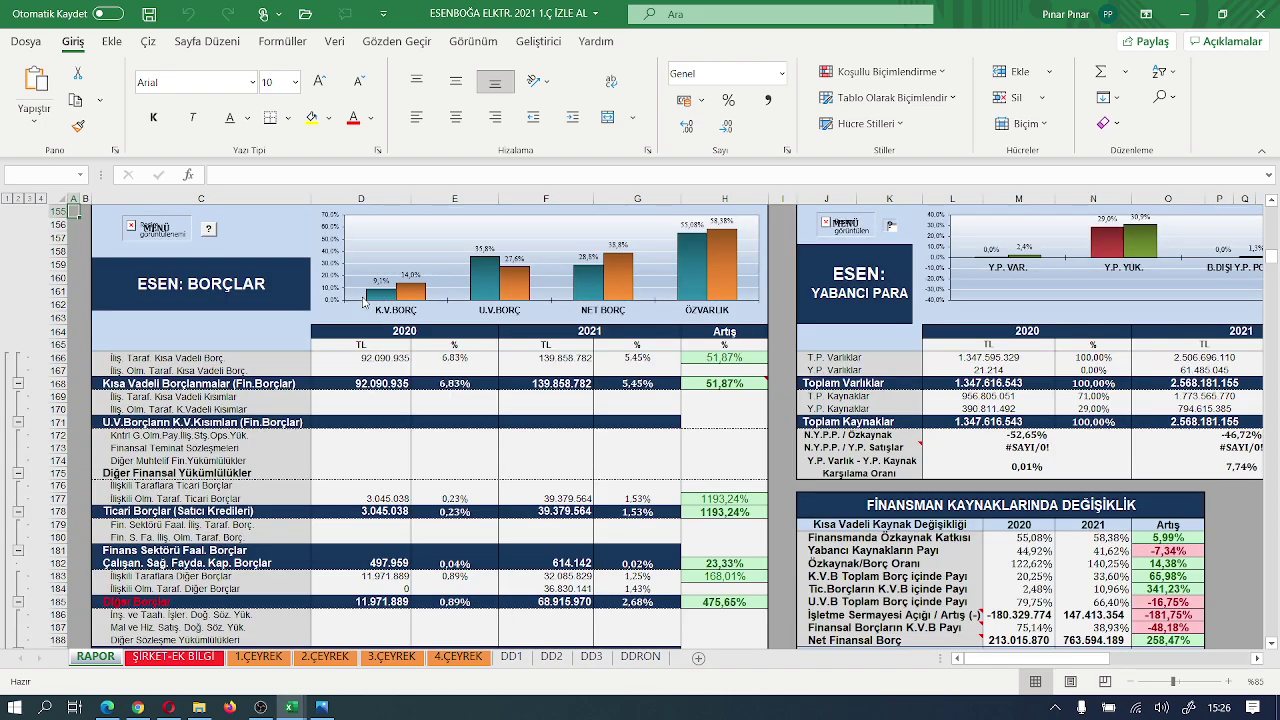
left_click(155, 228)
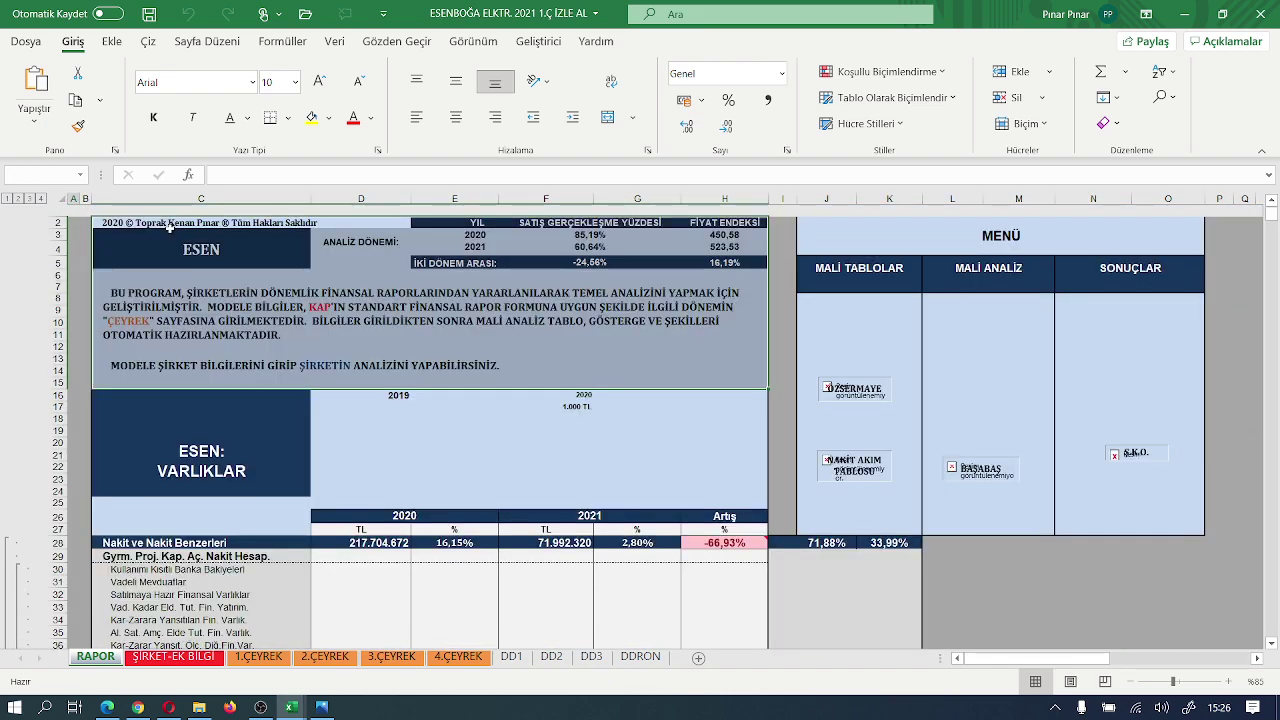
- Examine the current asset rows of the ESEN: VARLIKLAR table from Nakit ve Nakit Benzerleri to Stoklar, including the ratio columns beside them
scroll(812, 369, "down", 1)
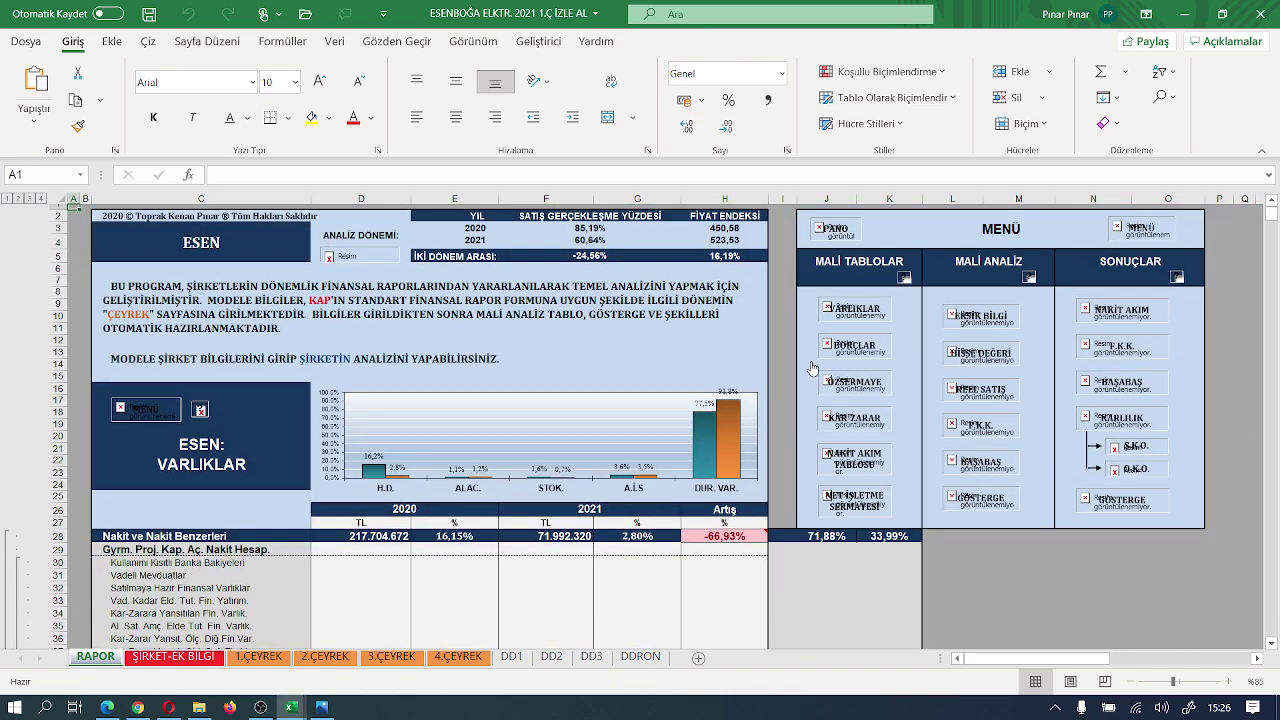
scroll(812, 369, "down", 2)
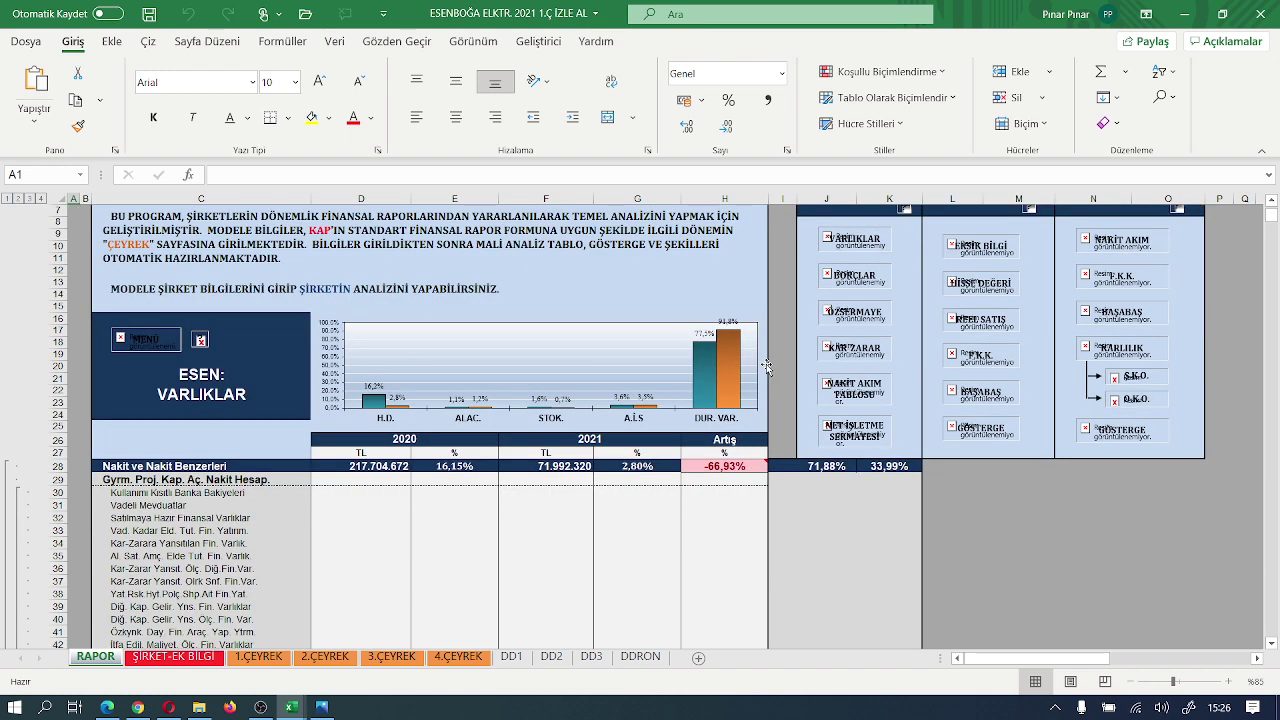
scroll(766, 367, "down", 1)
scroll(800, 408, "down", 1)
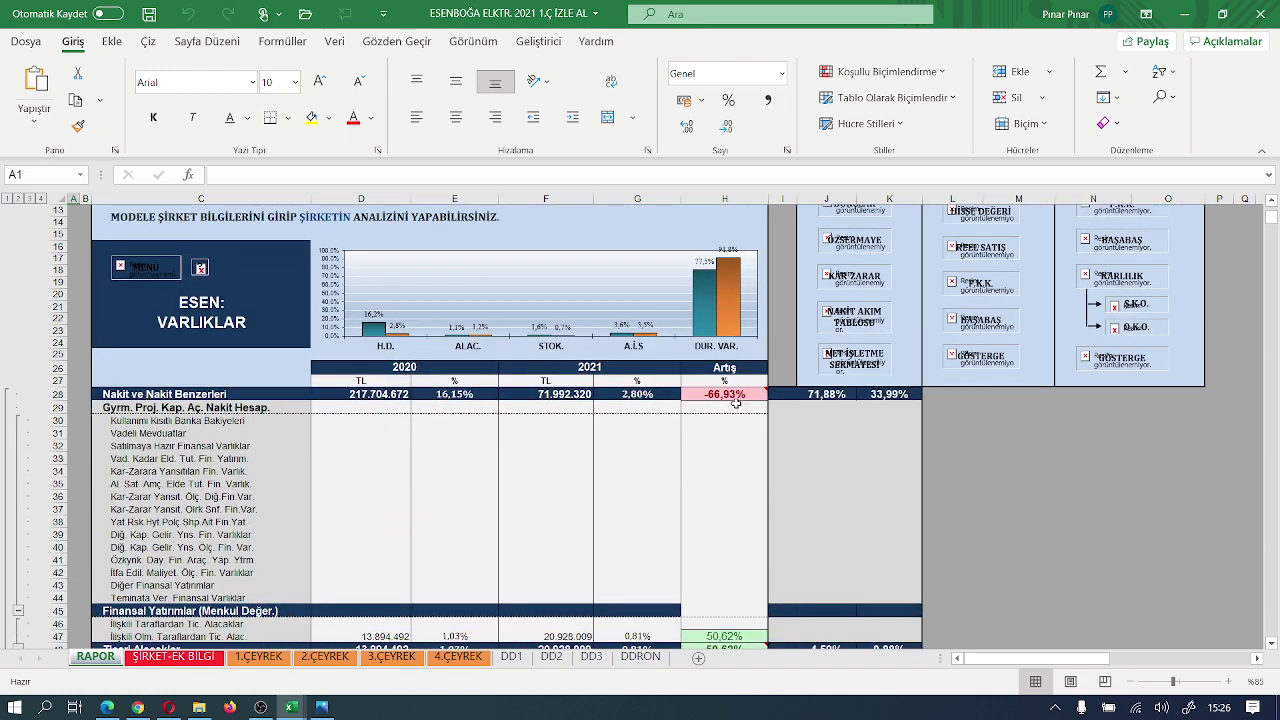
scroll(736, 400, "down", 2)
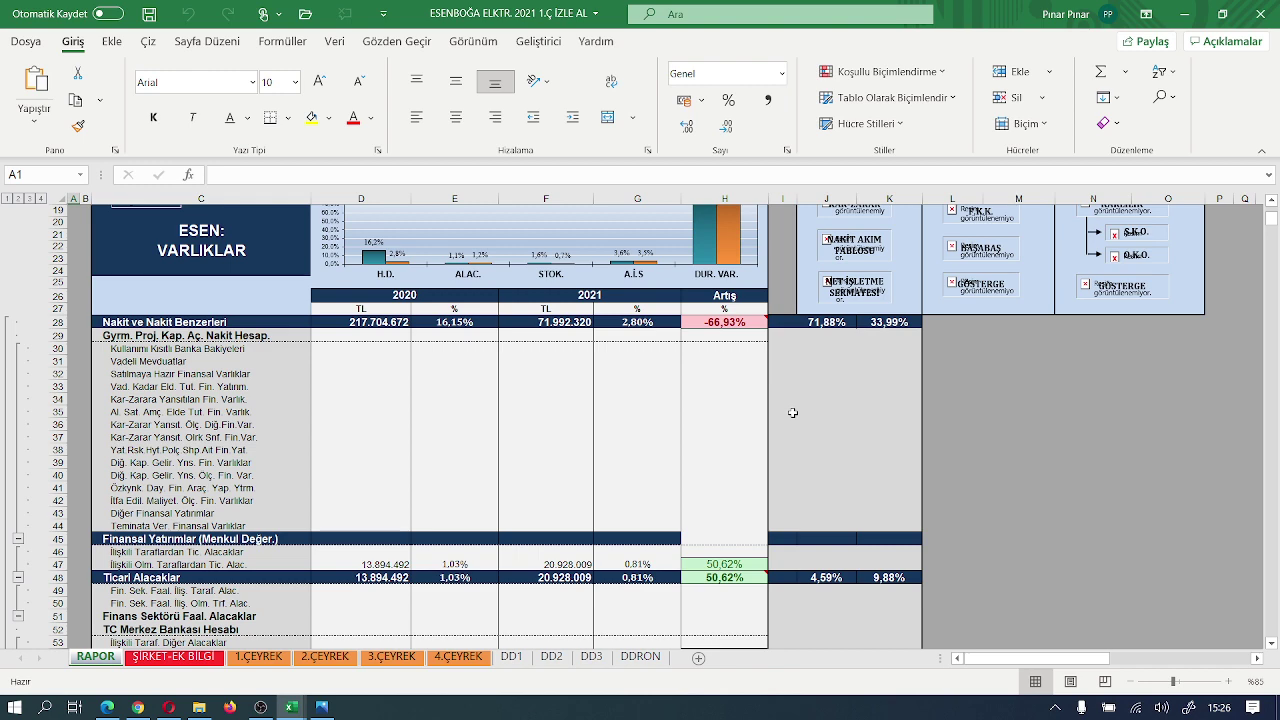
scroll(792, 413, "up", 1)
scroll(800, 414, "down", 1)
scroll(730, 343, "down", 1)
scroll(730, 343, "down", 1)
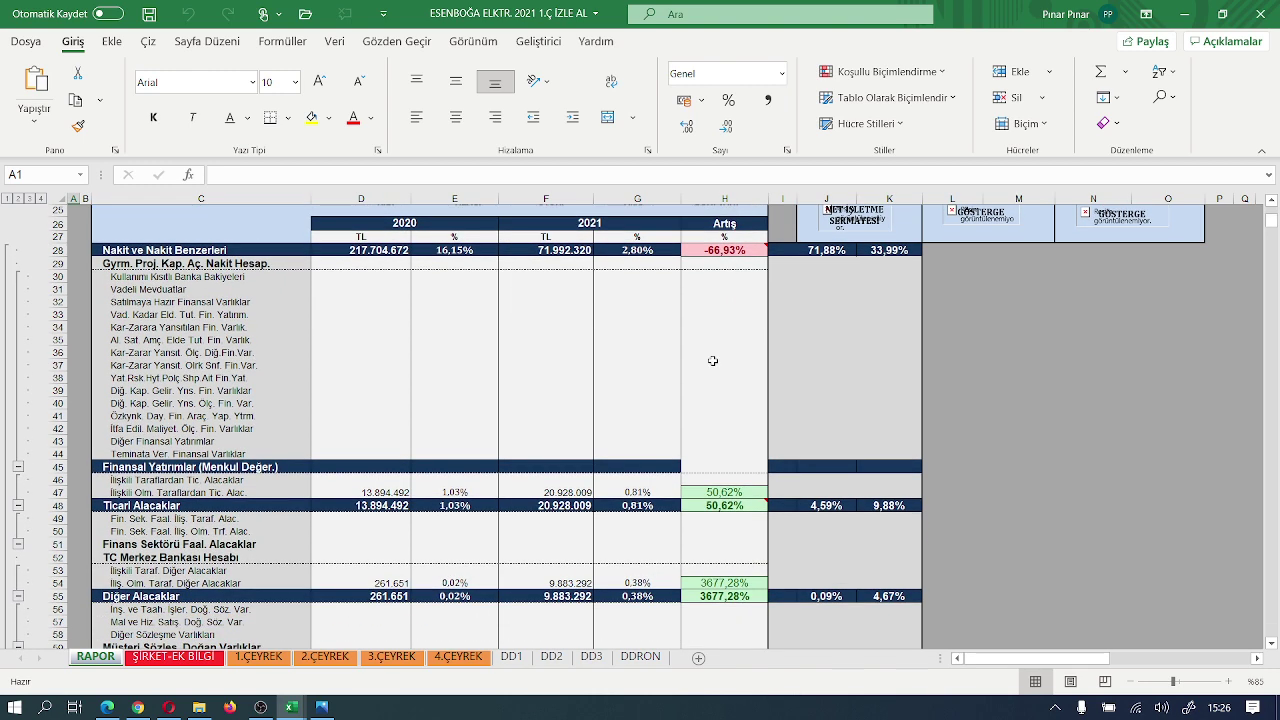
scroll(715, 355, "down", 2)
scroll(712, 360, "down", 2)
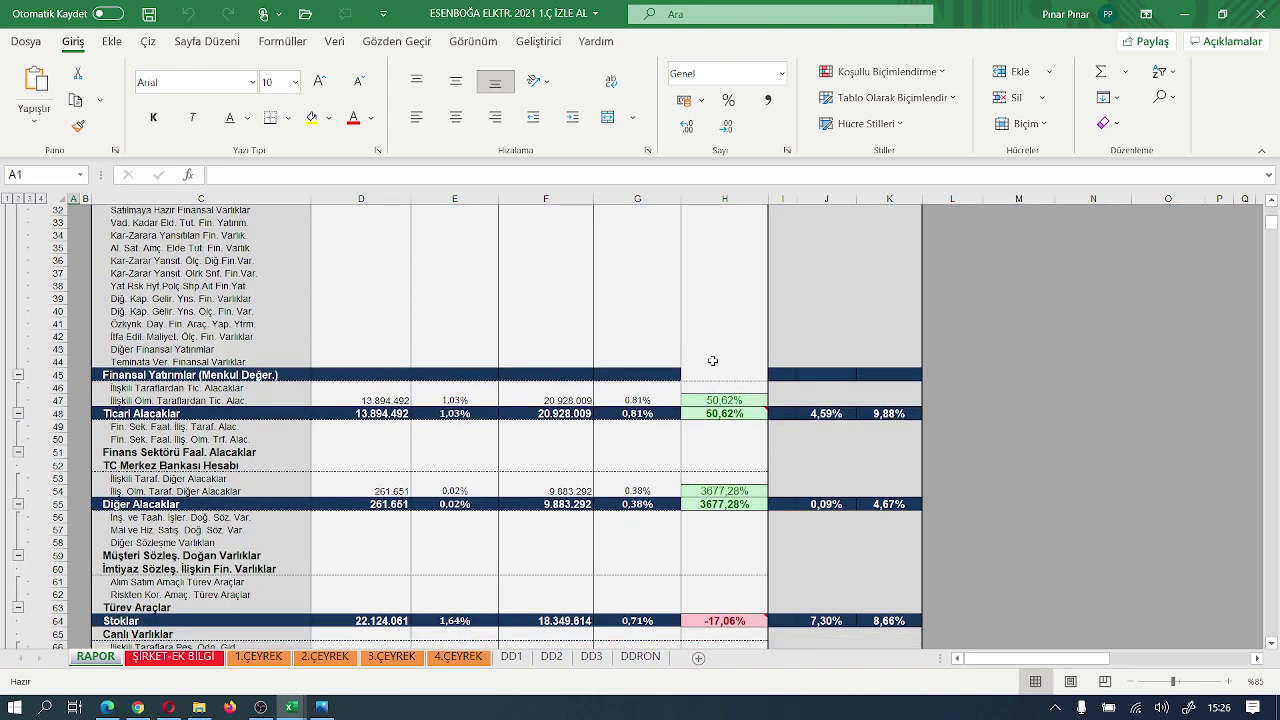
scroll(712, 360, "up", 5)
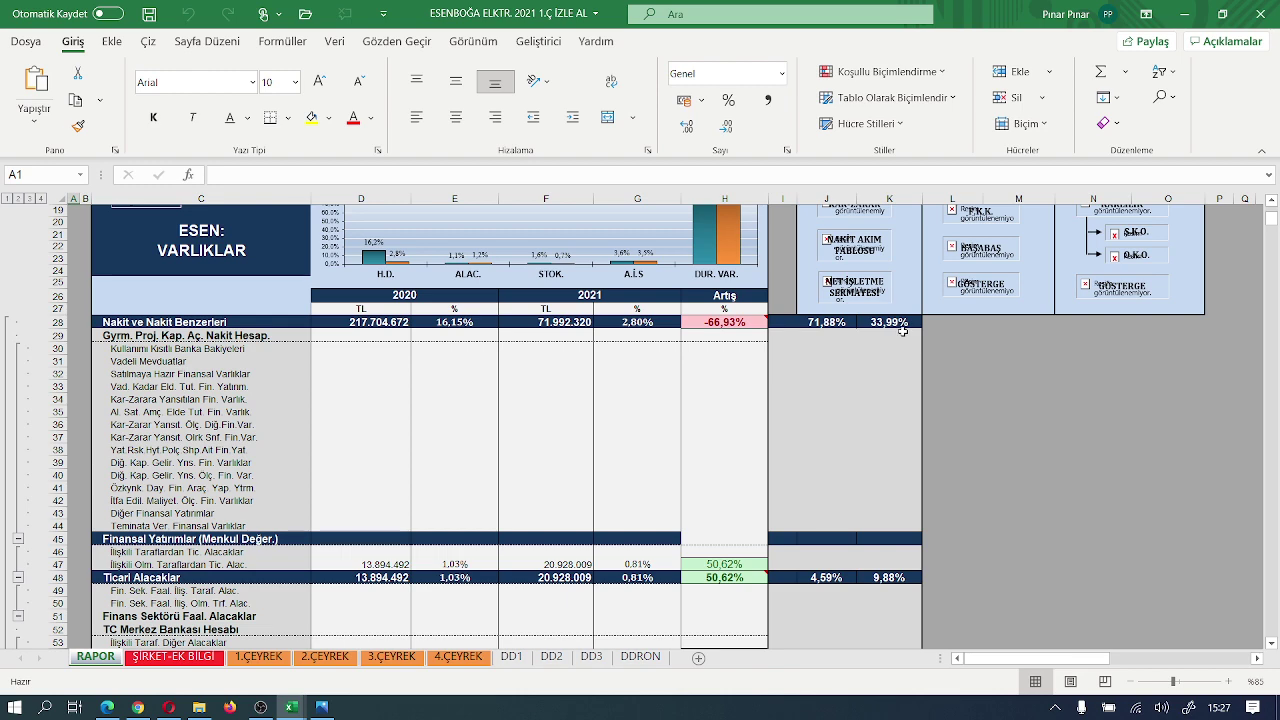
- Examine the rest of the VARLIKLAR table, from Stoklar and TOPLAM DÖNEN VARLIKLAR through Maddi Duran Varlıklar to the start of BORÇLAR
scroll(866, 365, "down", 11)
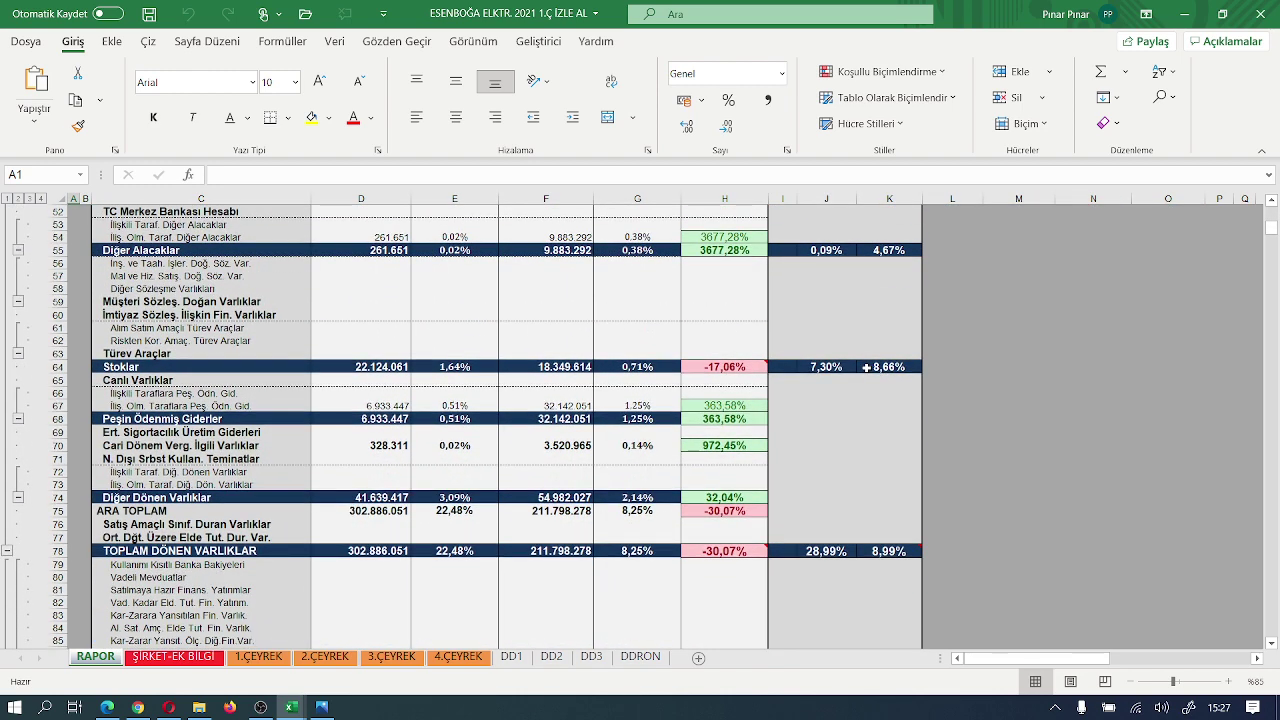
scroll(866, 367, "down", 3)
scroll(866, 368, "down", 2)
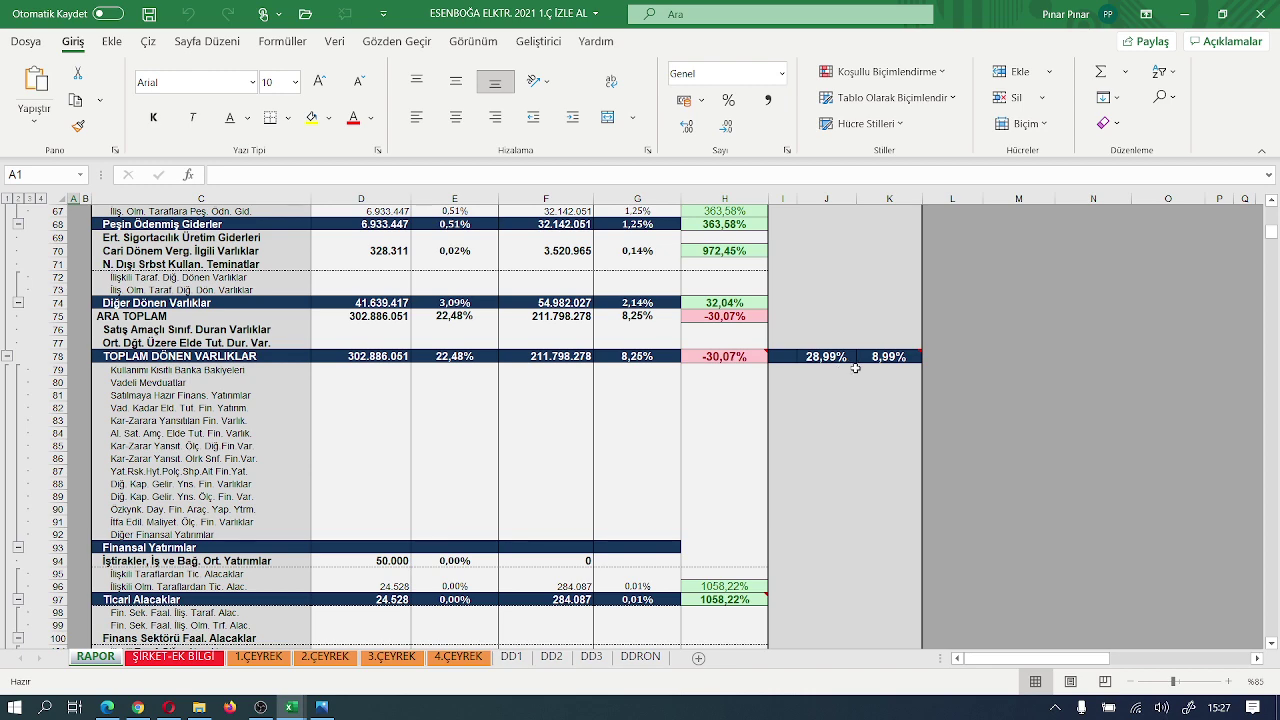
scroll(860, 410, "down", 10)
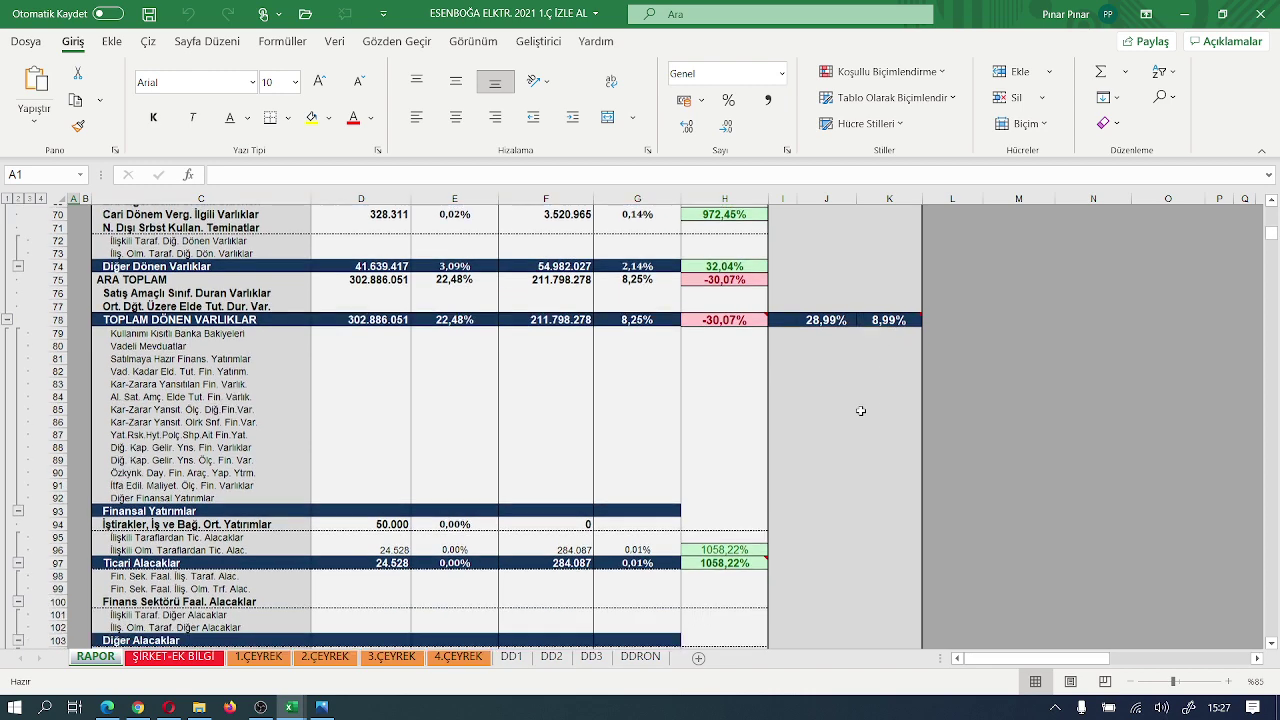
scroll(860, 410, "down", 13)
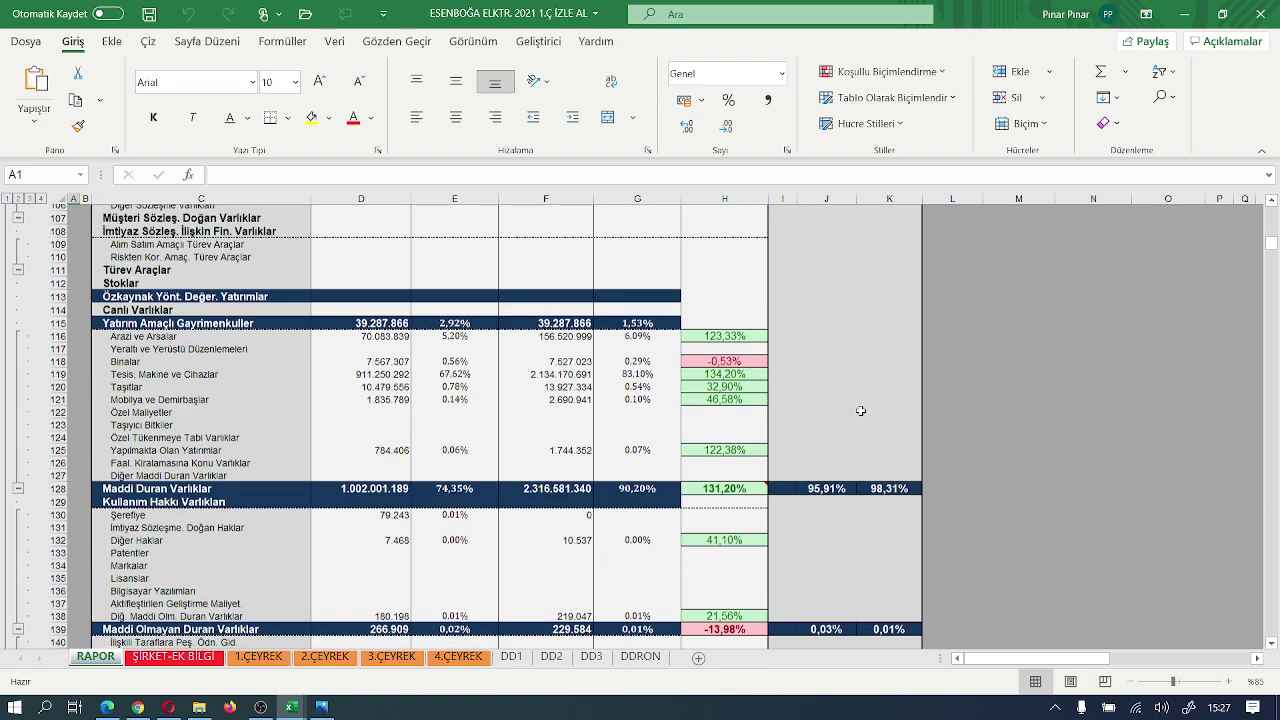
scroll(860, 410, "down", 6)
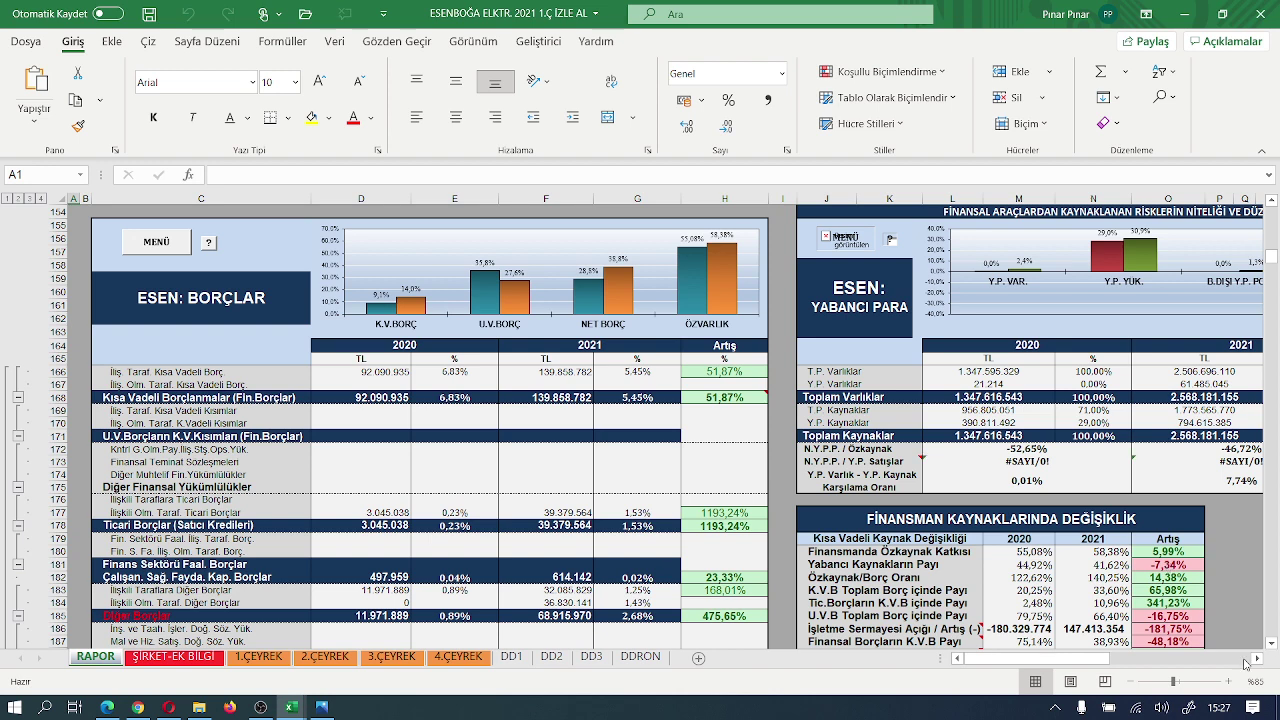
- Examine the full ESEN: YABANCI PARA table beside BORÇLAR, along with its chart and the YABANCI PARA summary above it
left_click(1256, 660)
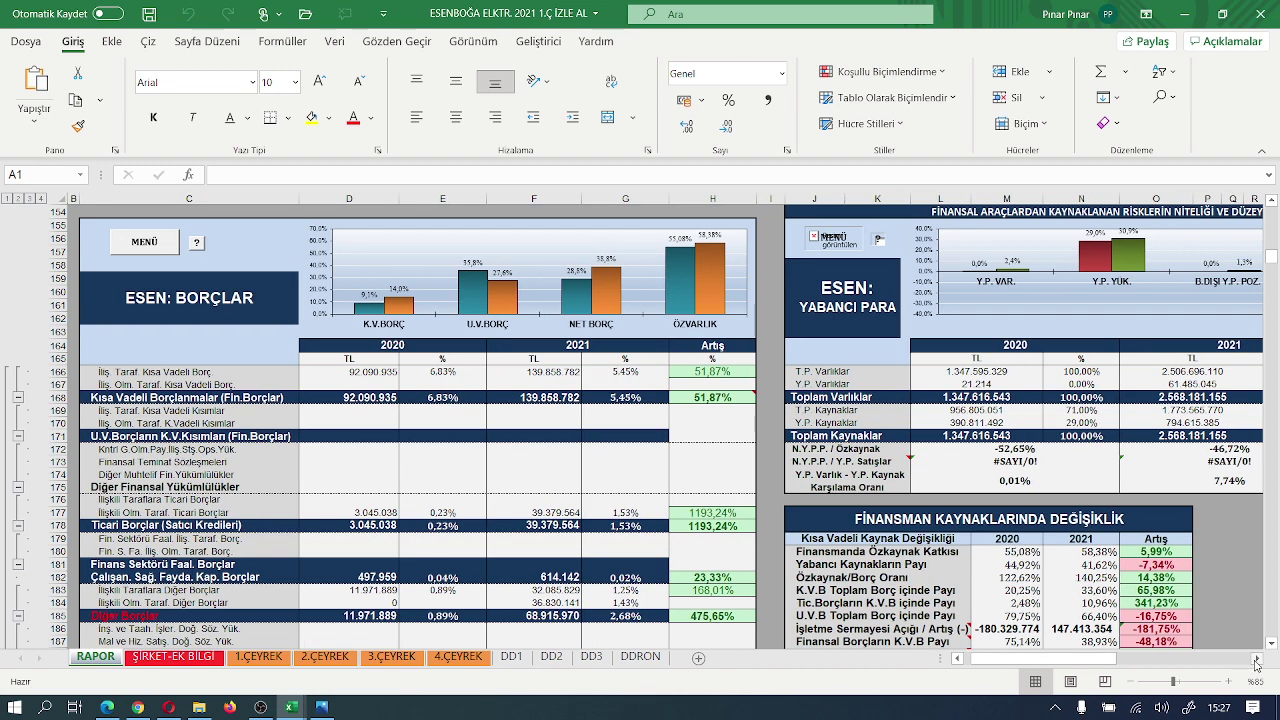
left_click(1256, 660)
left_click(1256, 660)
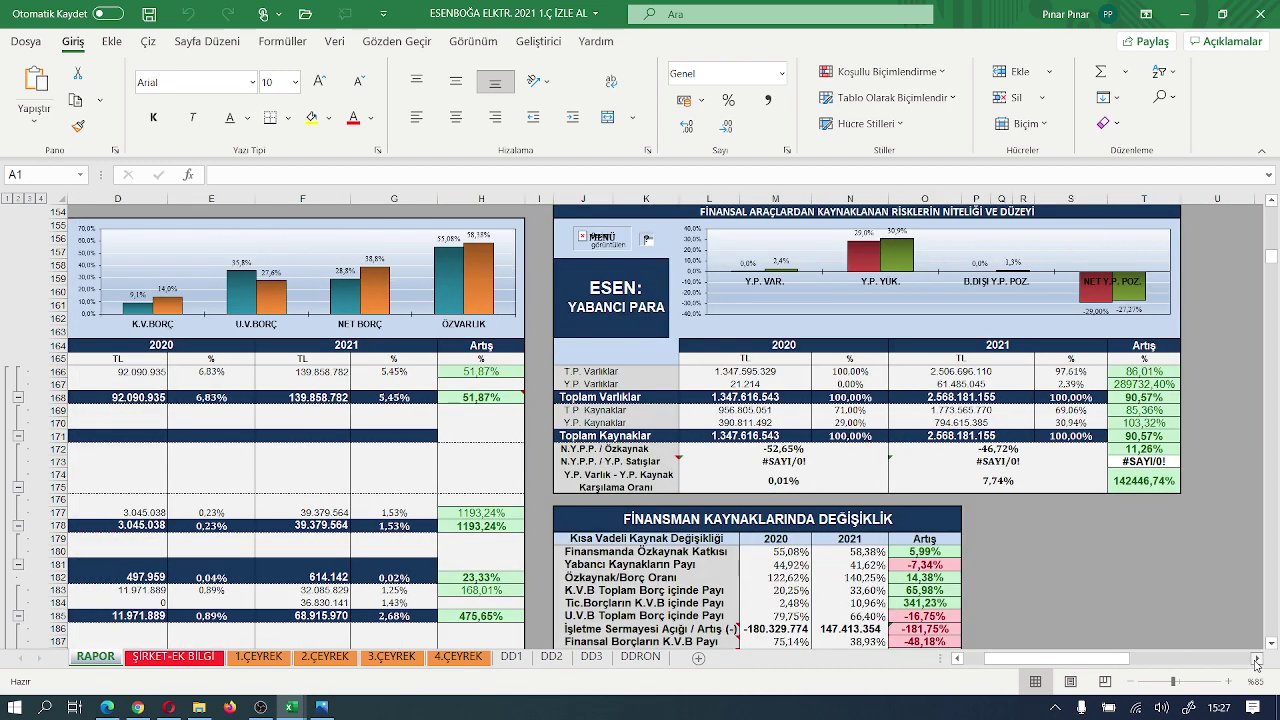
left_click(1256, 660)
scroll(1092, 551, "up", 1)
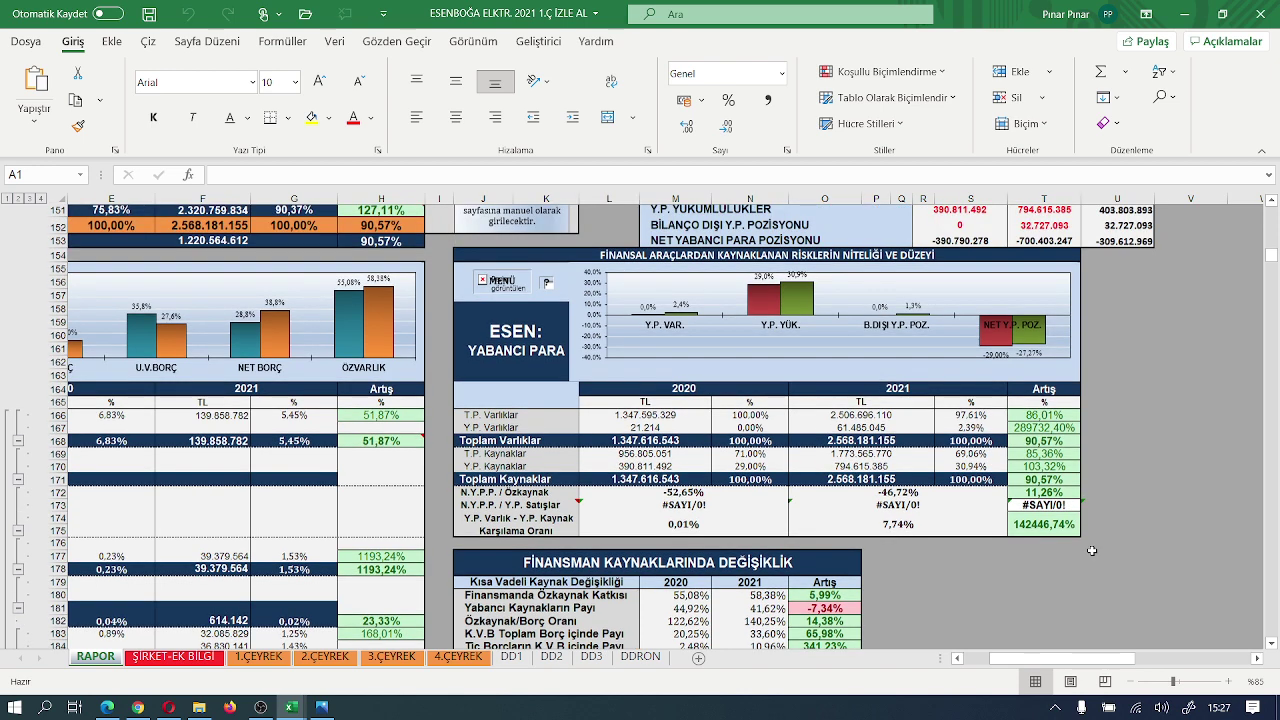
scroll(1092, 551, "up", 1)
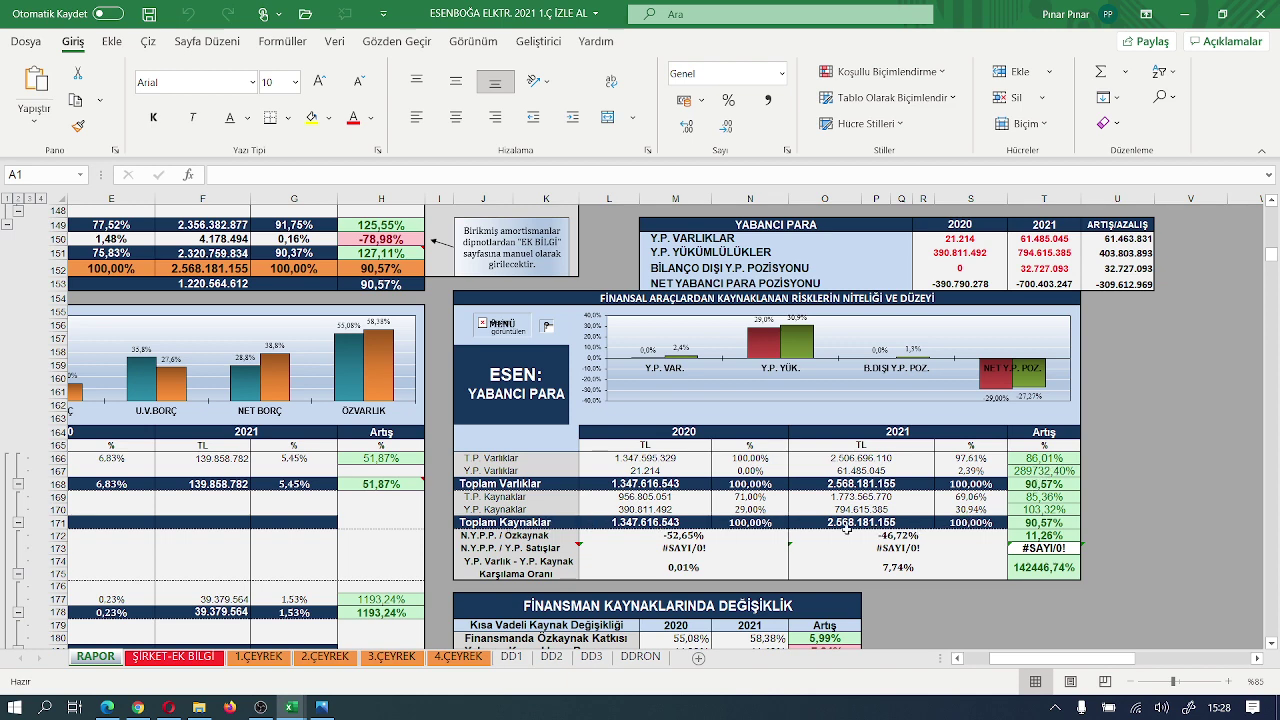
scroll(900, 520, "down", 1)
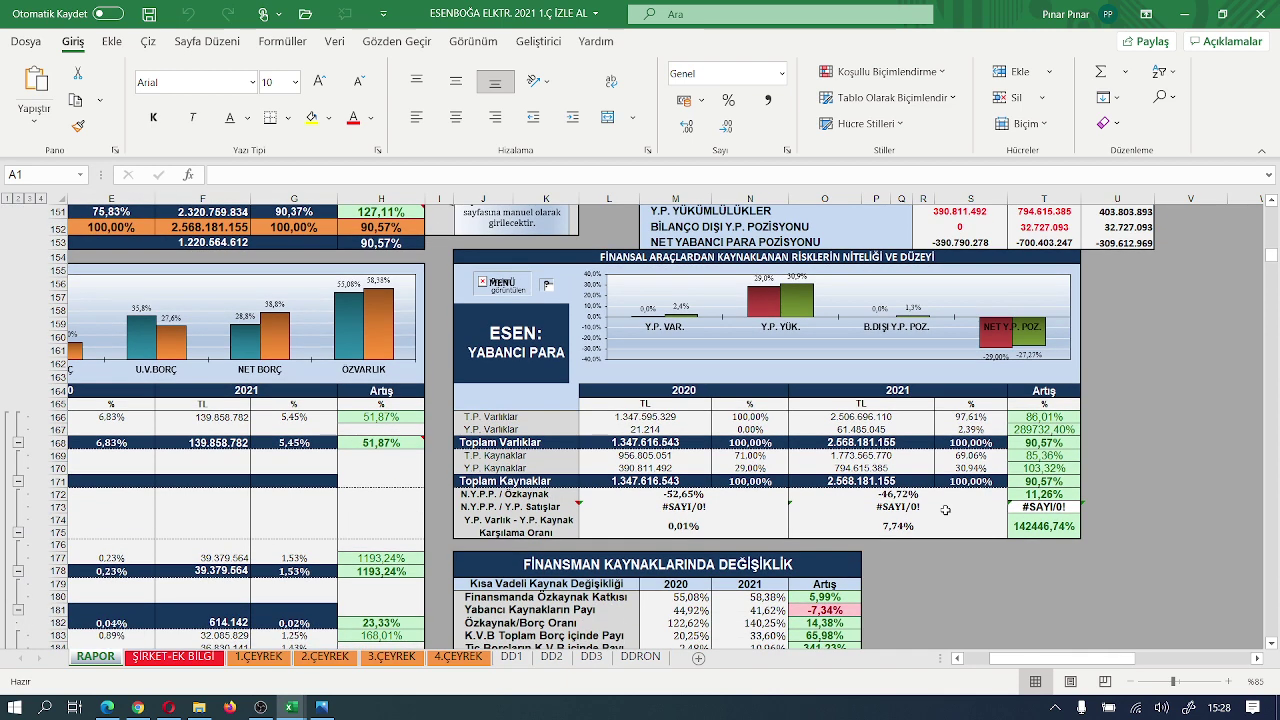
- Examine the FİNANSMAN KAYNAKLARINDA DEĞİŞİKLİK table from Kısa Vadeli Kaynak Değişikliği to Yabancı Para Yapısında Değişiklik
scroll(909, 503, "down", 5)
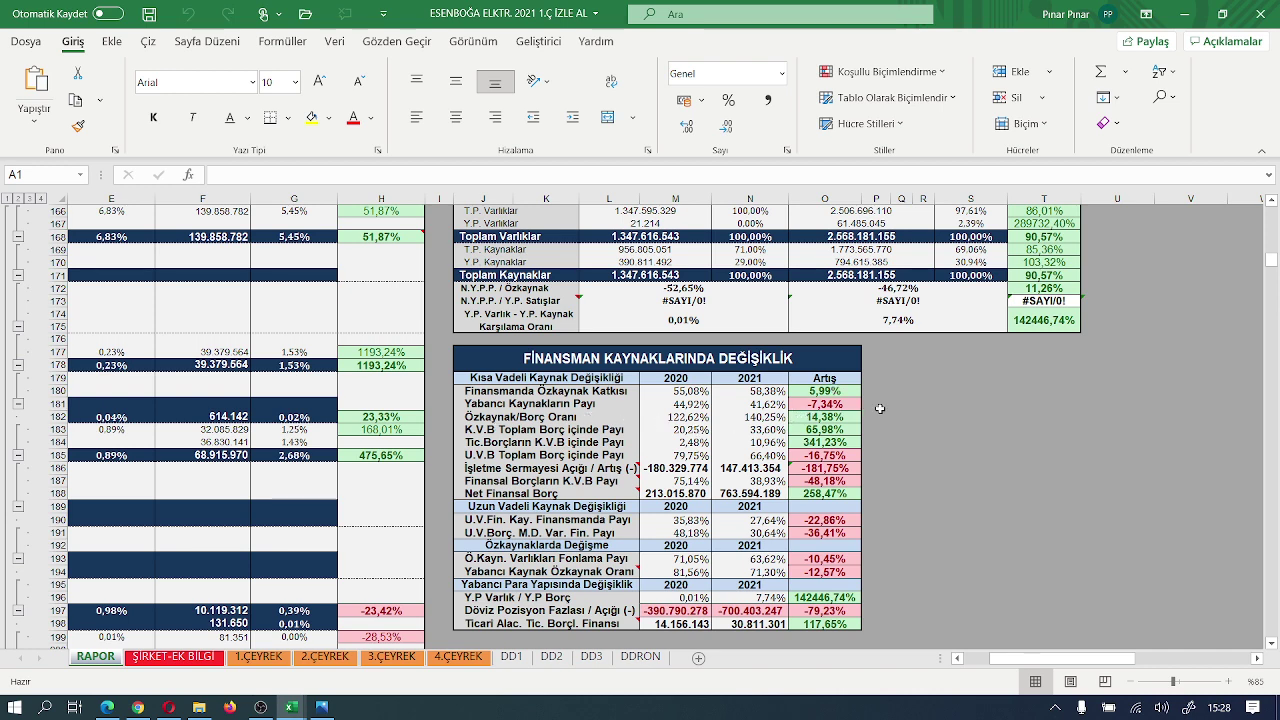
scroll(880, 408, "down", 1)
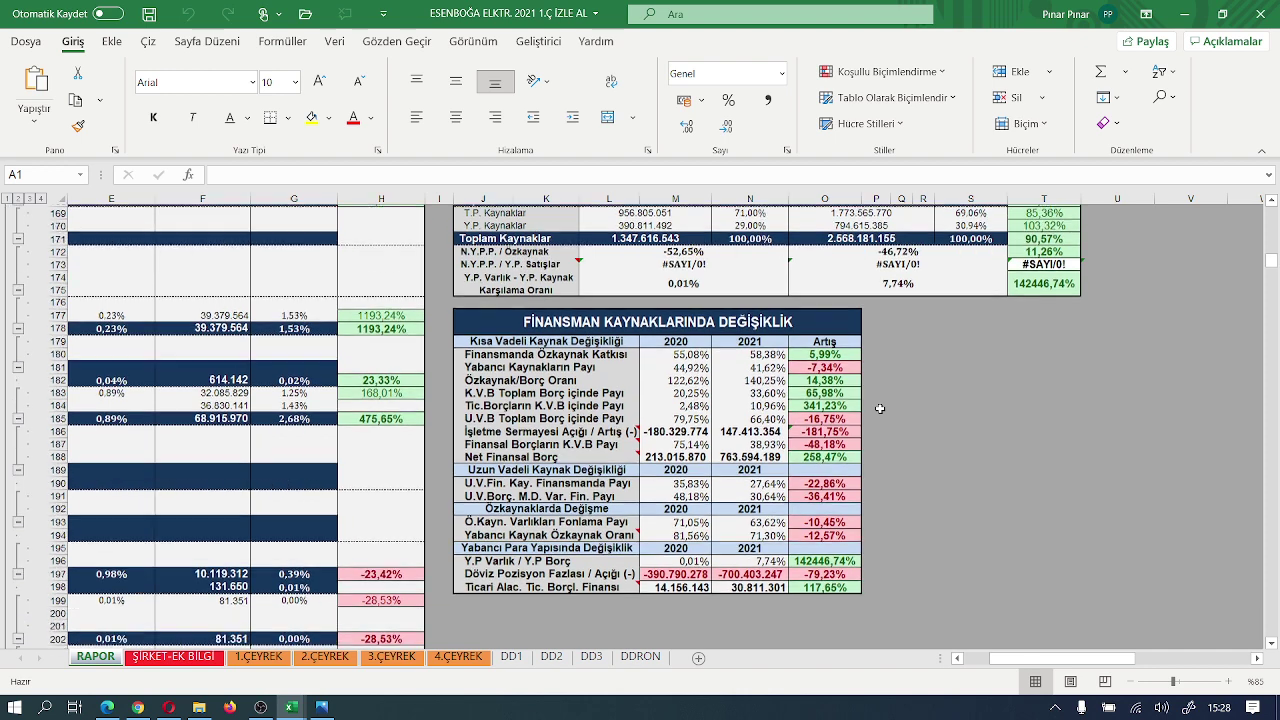
scroll(880, 408, "down", 2)
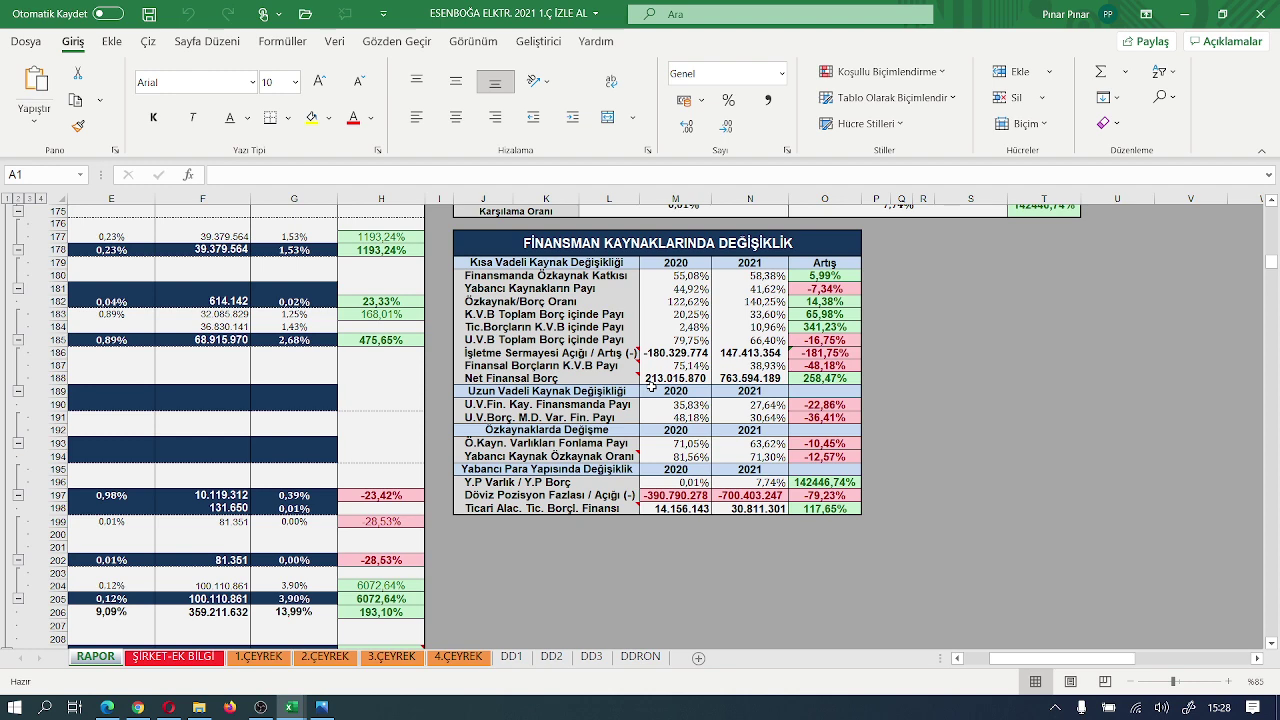
scroll(676, 406, "down", 2)
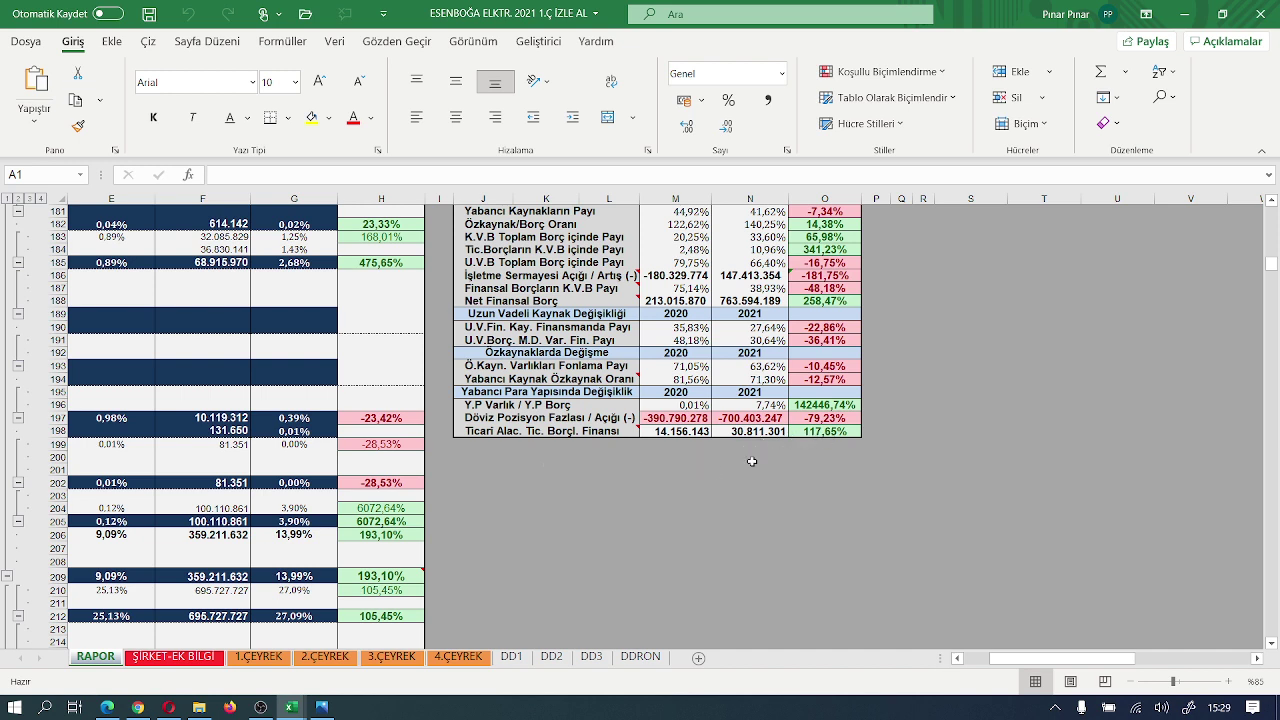
- Return to the BORÇLAR table and review it from Kısa Vadeli Borçlar down to TOPLAM PASİFLER and the start of ÖZSERMAYE
left_click(958, 659)
left_click(958, 659)
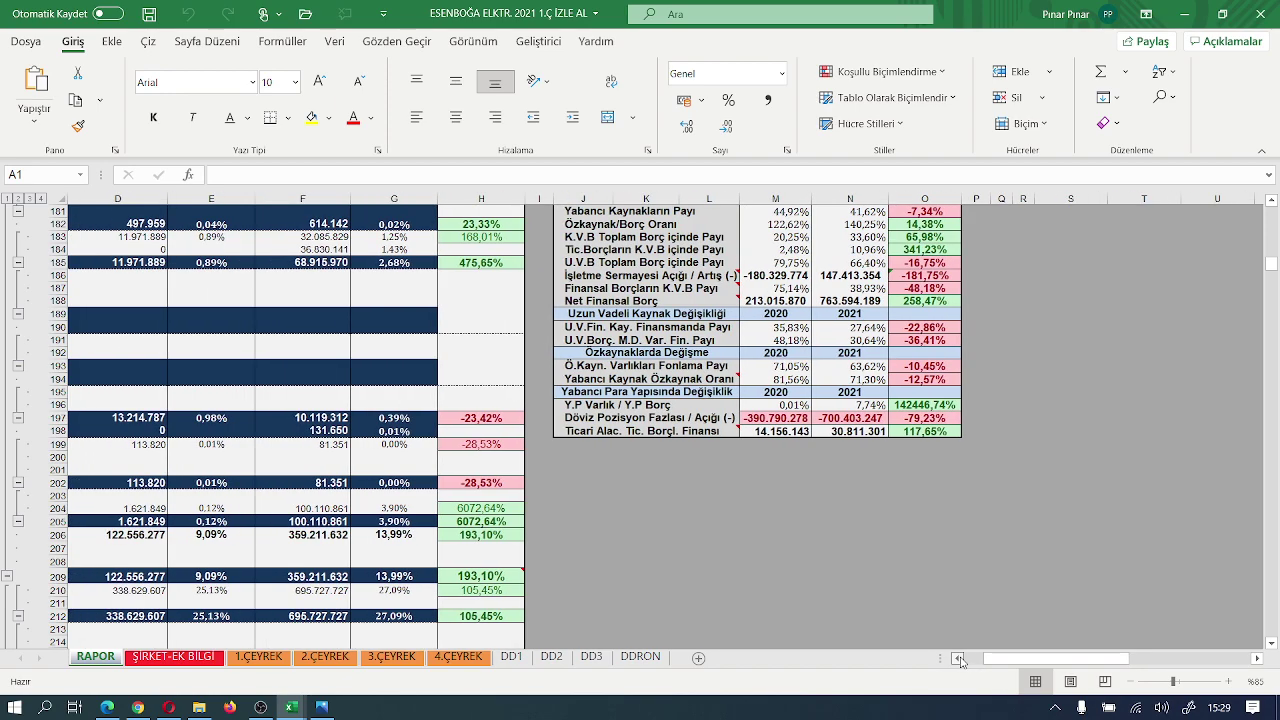
left_click(958, 659)
left_click(958, 659)
scroll(812, 531, "down", 8)
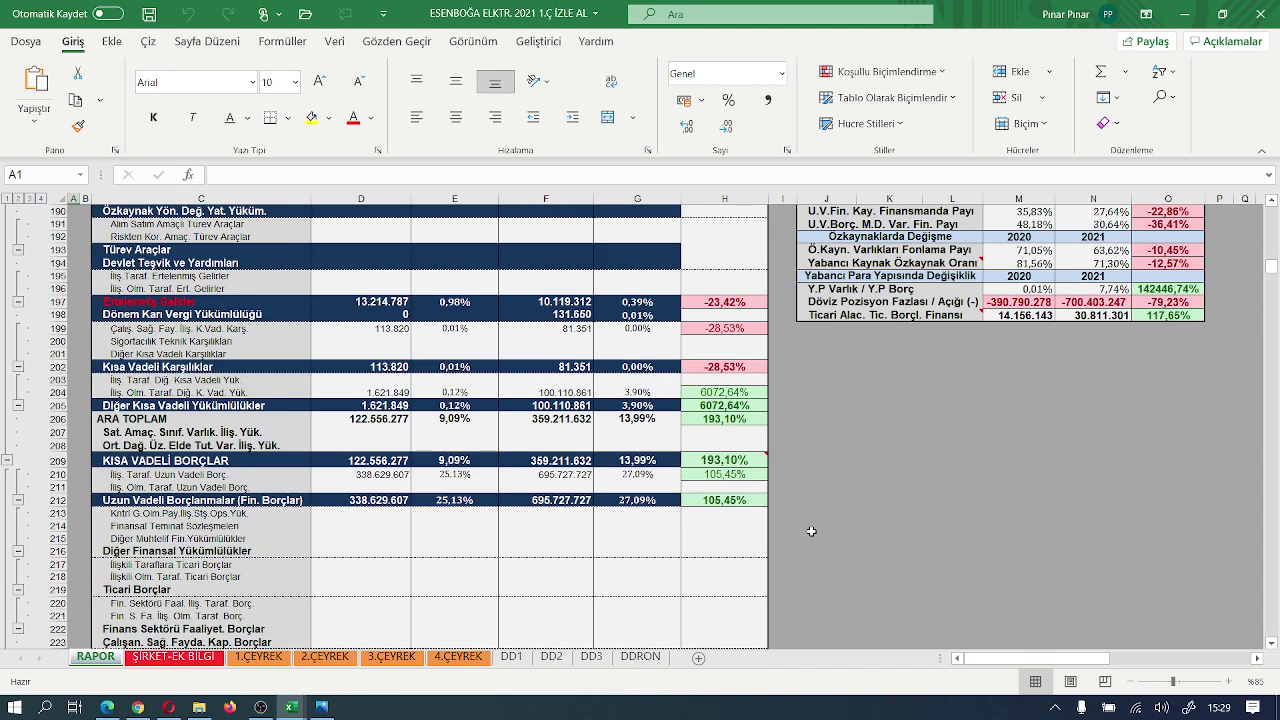
scroll(811, 531, "down", 12)
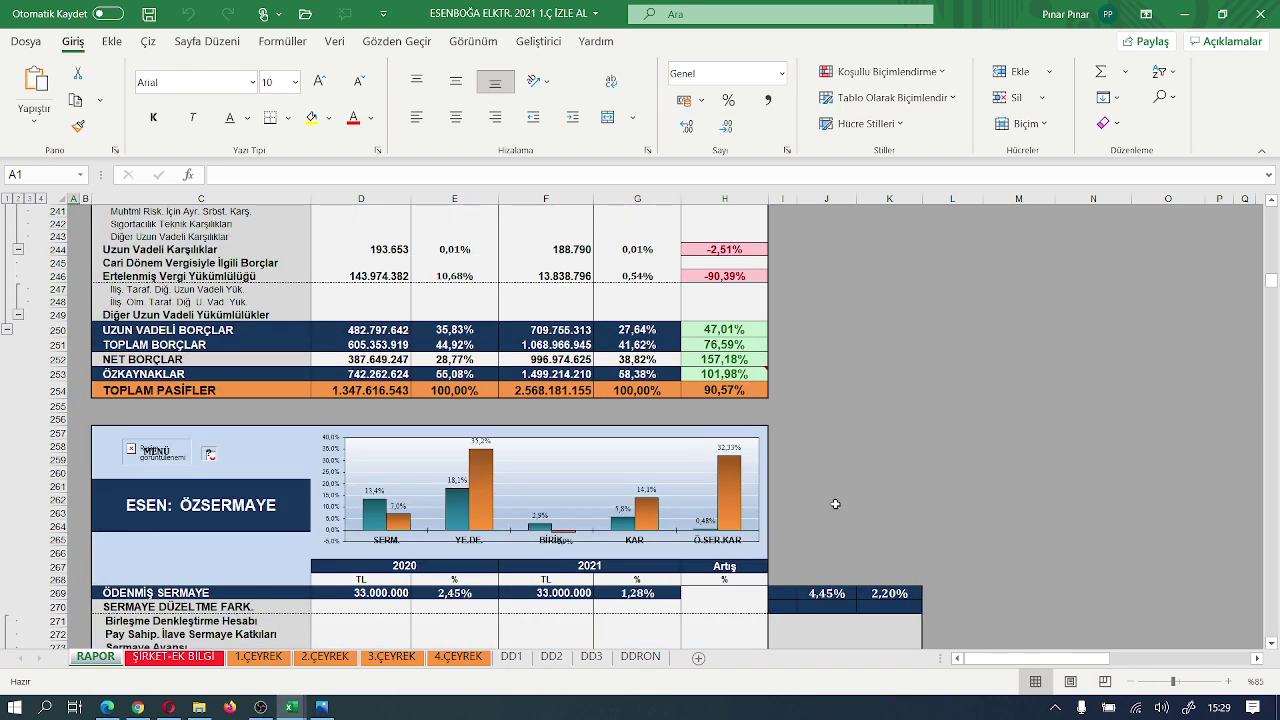
- Go back up to the VARLIKLAR table and examine the rows from Maddi Duran Varlıklar to TOPLAM AKTİFLER and İKTİSADİ VARLIK ARTIŞ/AZALIŞ
scroll(834, 503, "up", 10)
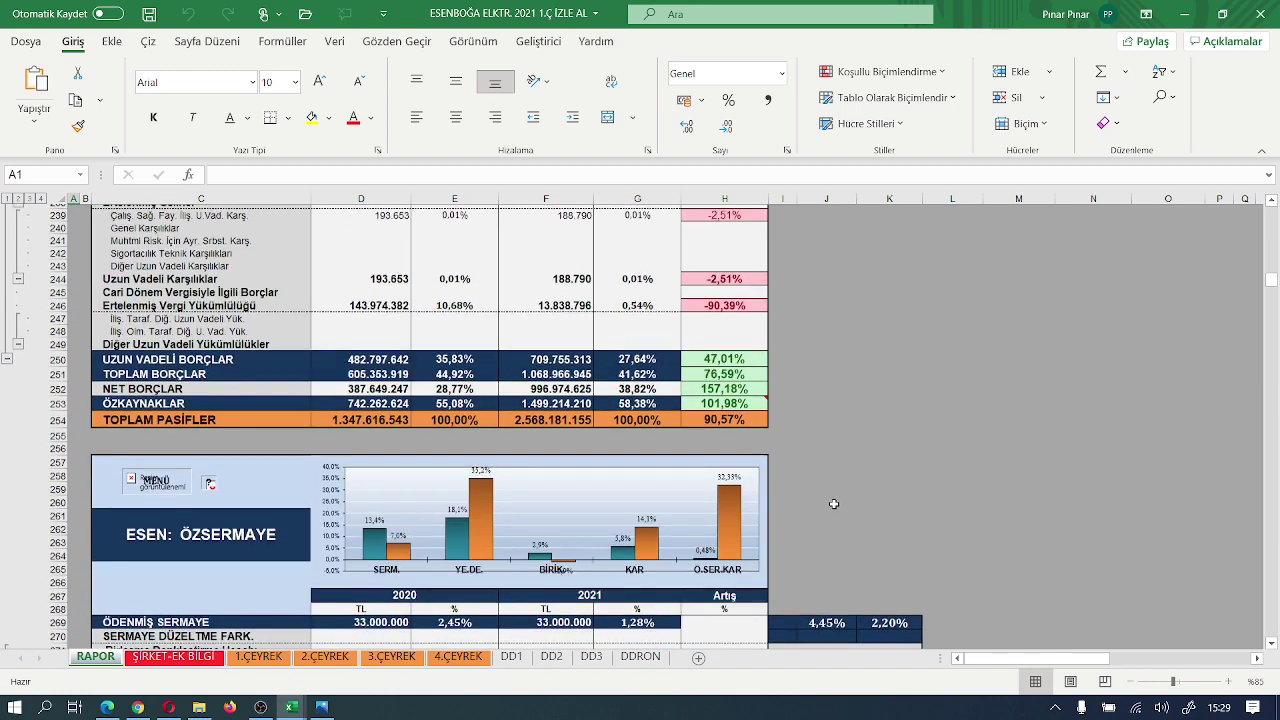
scroll(834, 503, "up", 17)
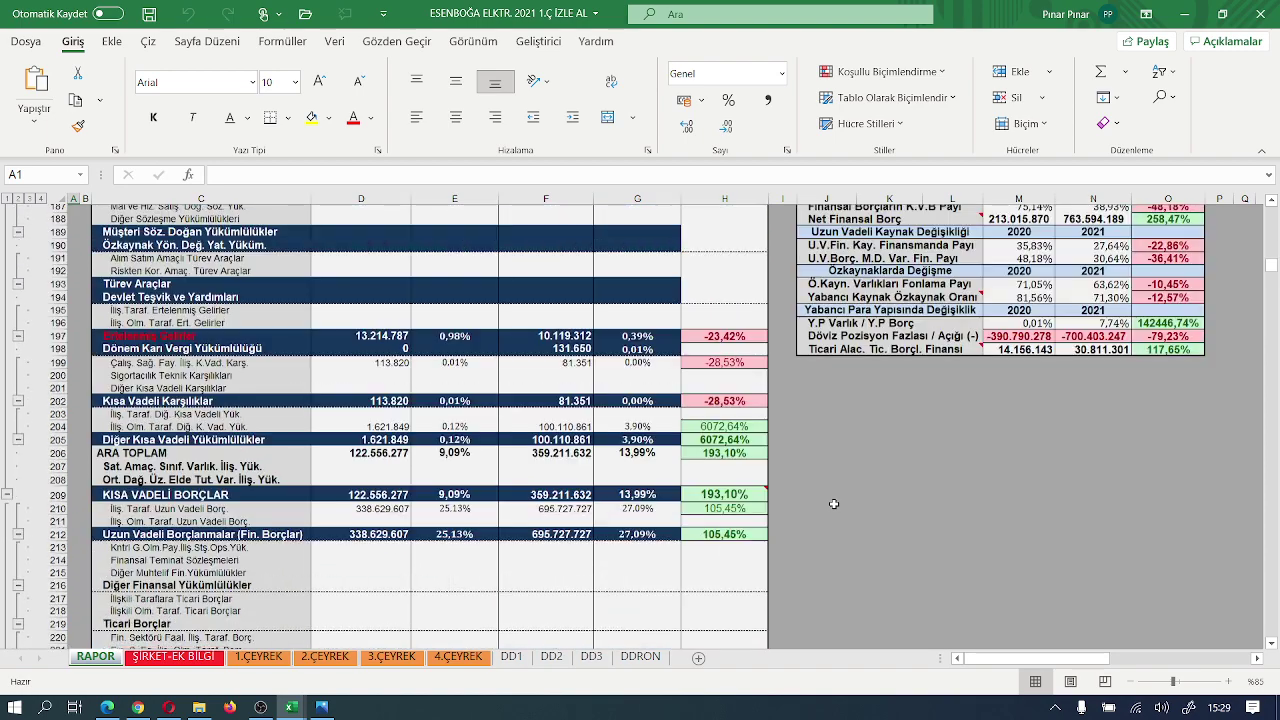
scroll(834, 503, "up", 14)
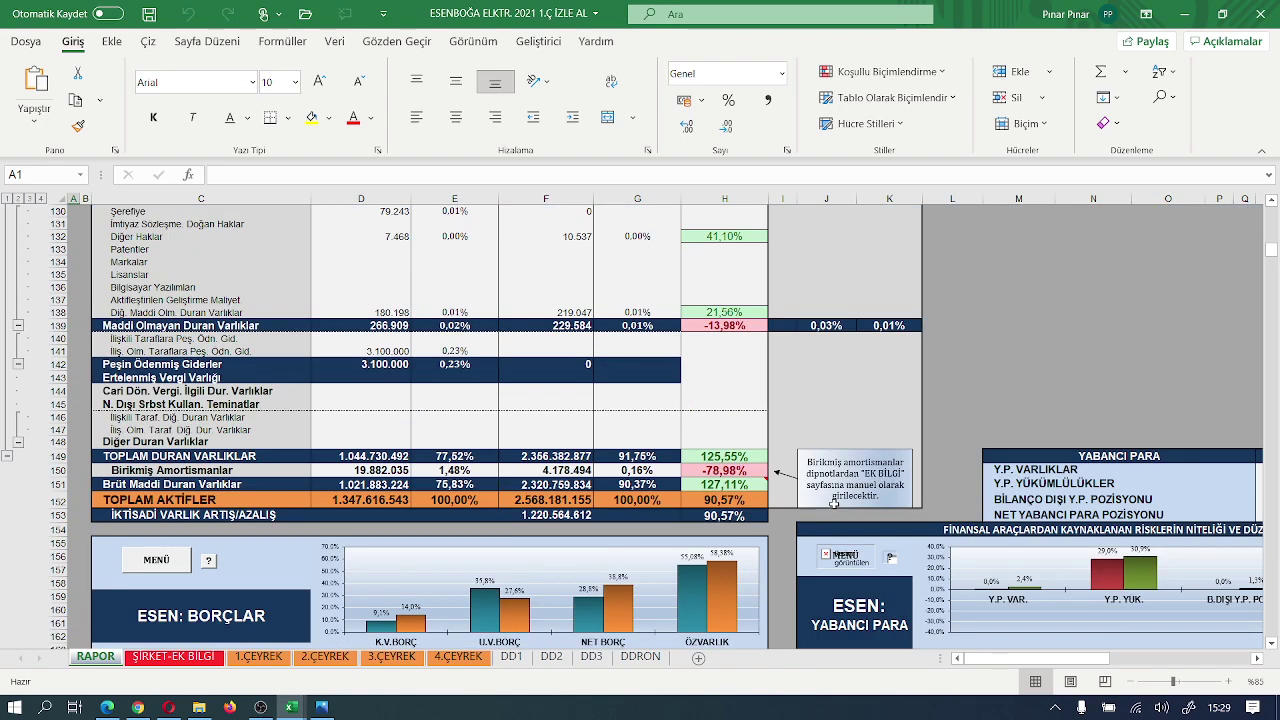
scroll(834, 503, "up", 4)
scroll(834, 503, "down", 6)
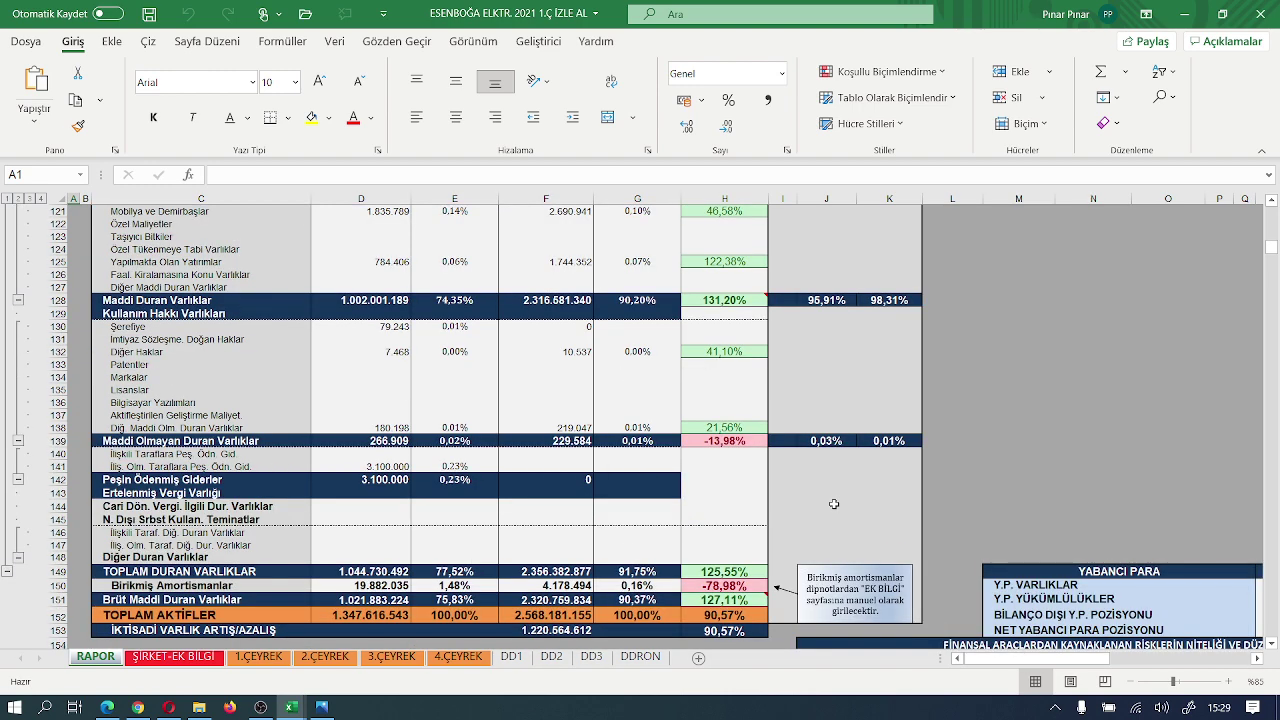
scroll(834, 503, "down", 2)
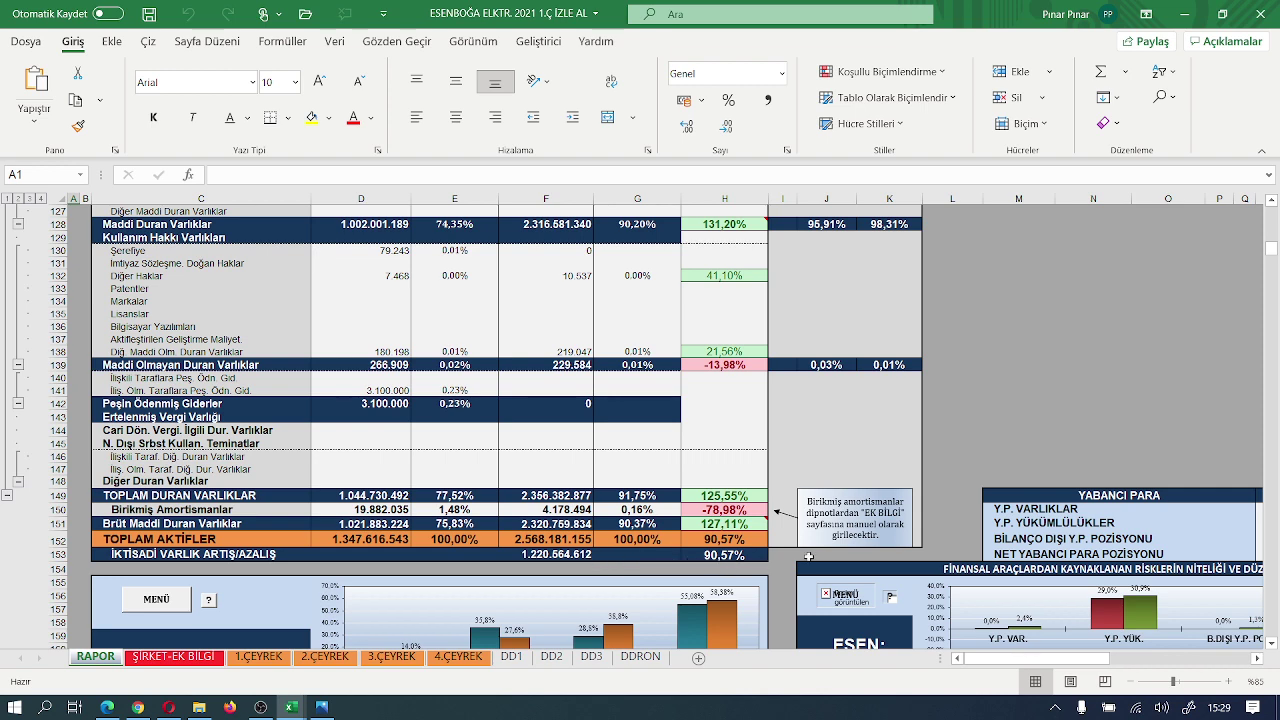
- Move down past BORÇLAR and ÖZSERMAYE to the ESEN: KAR - ZARAR table and examine its chart and rows from Hasılat to Yatırım Faal. Gelir / Giderler
scroll(810, 556, "down", 6)
scroll(424, 552, "down", 20)
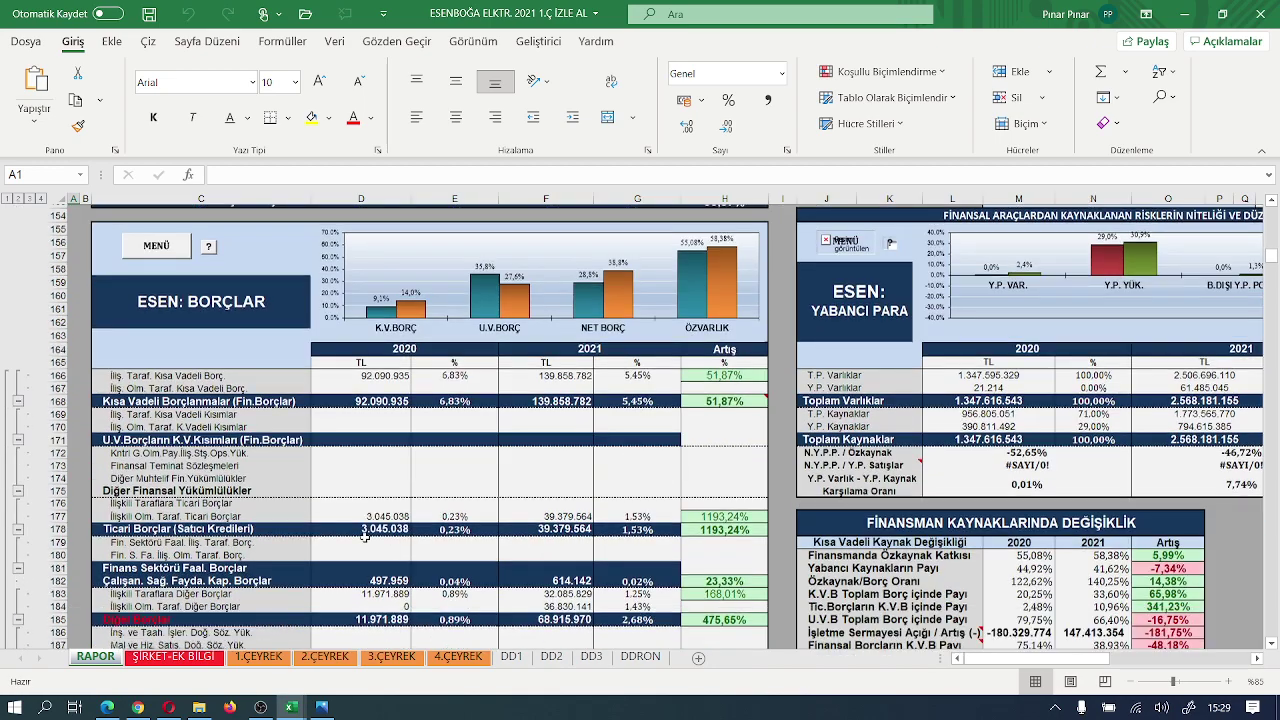
scroll(449, 569, "down", 5)
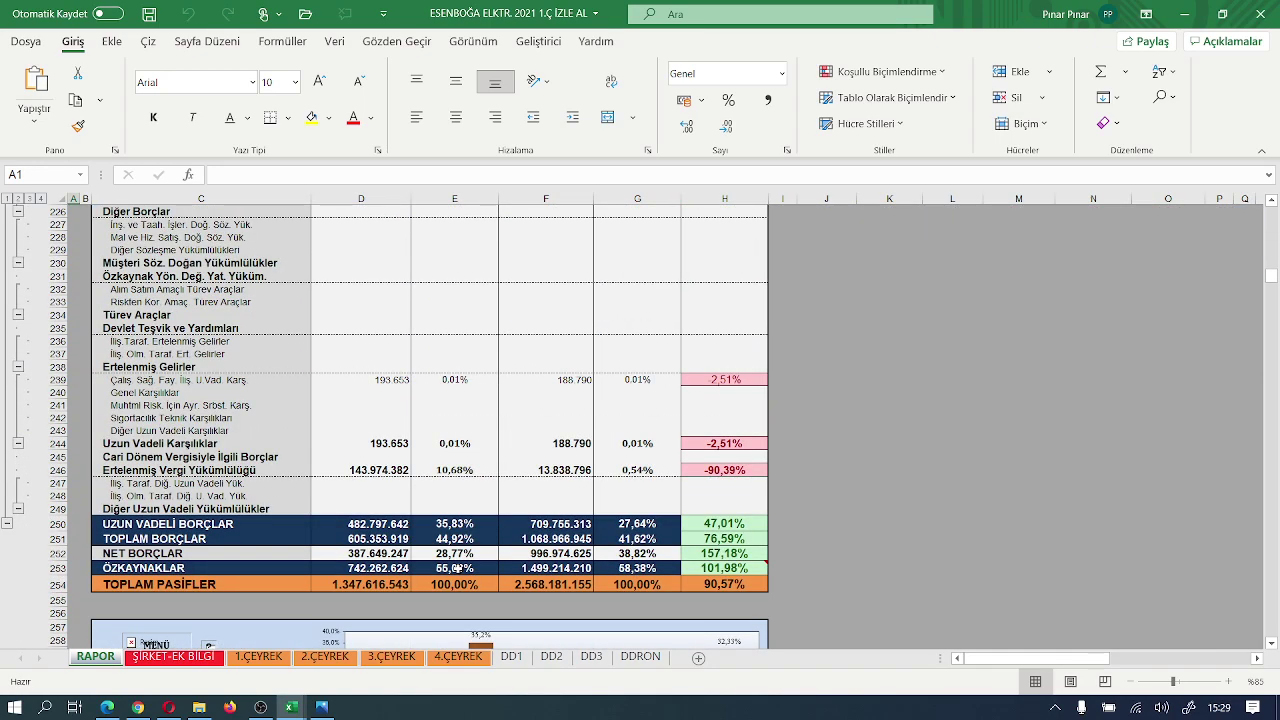
scroll(456, 568, "down", 10)
scroll(466, 569, "down", 11)
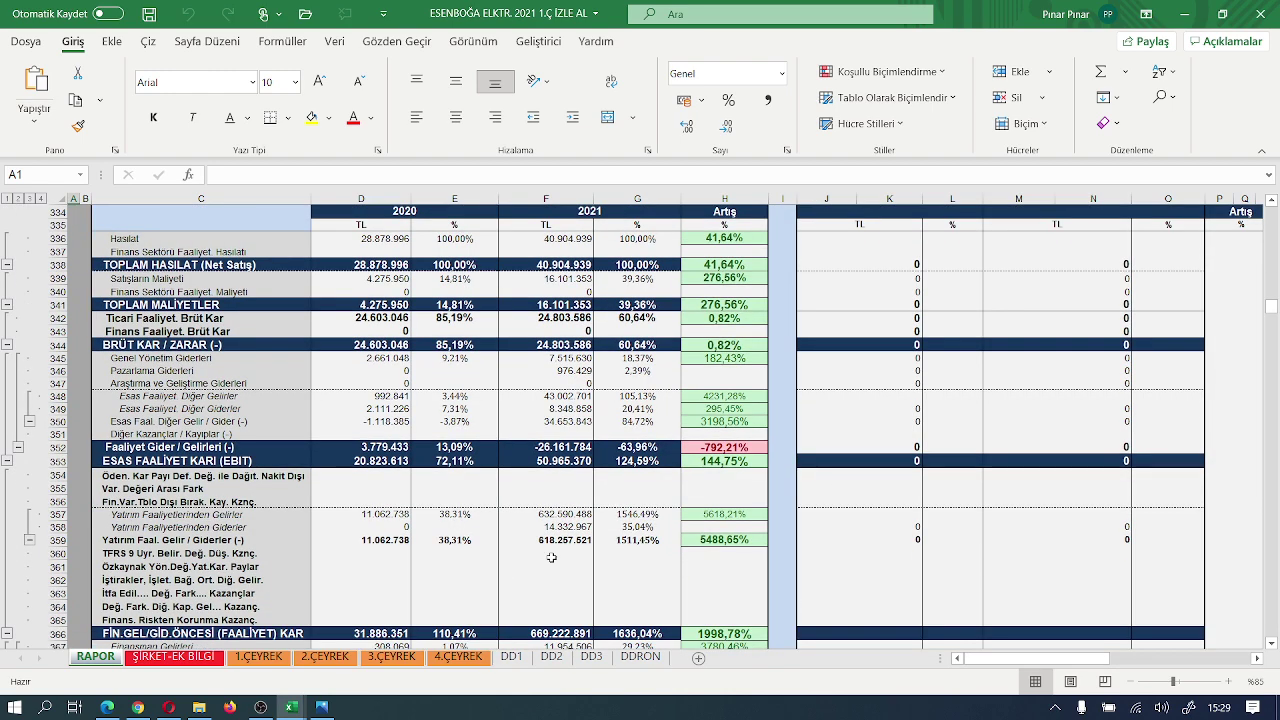
scroll(551, 557, "up", 2)
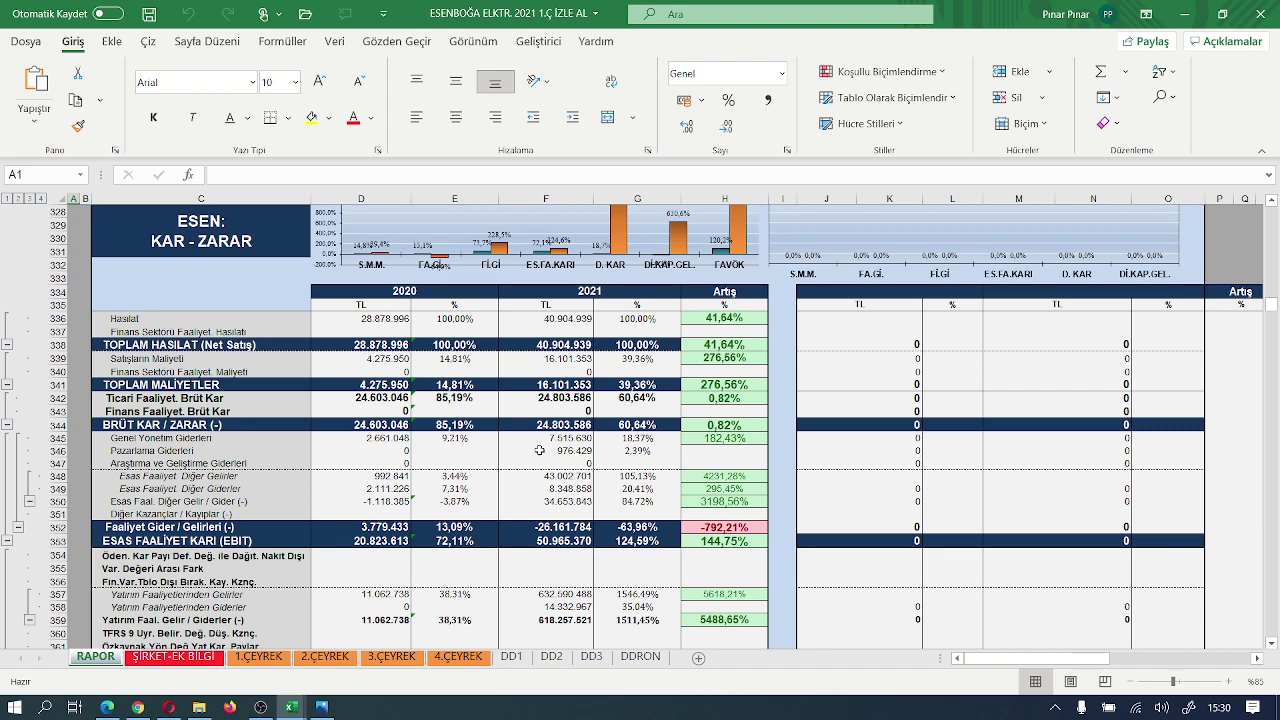
scroll(539, 451, "down", 2)
scroll(530, 452, "up", 7)
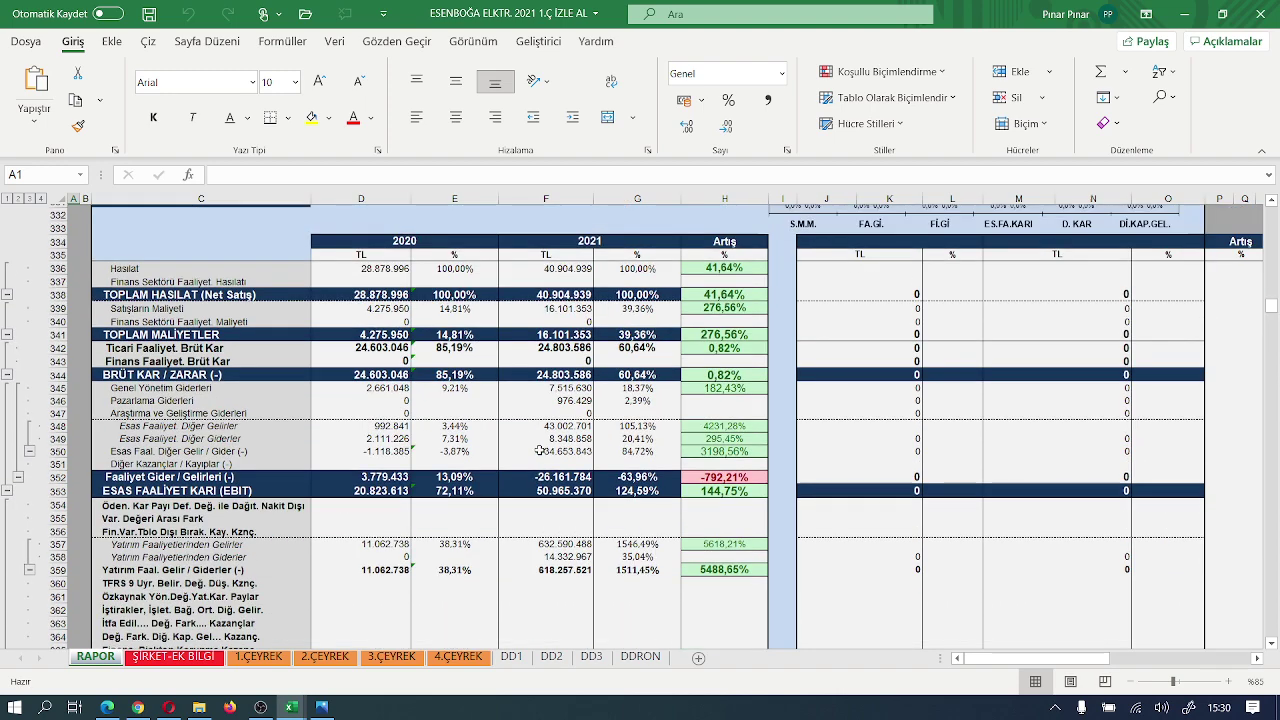
scroll(524, 454, "down", 3)
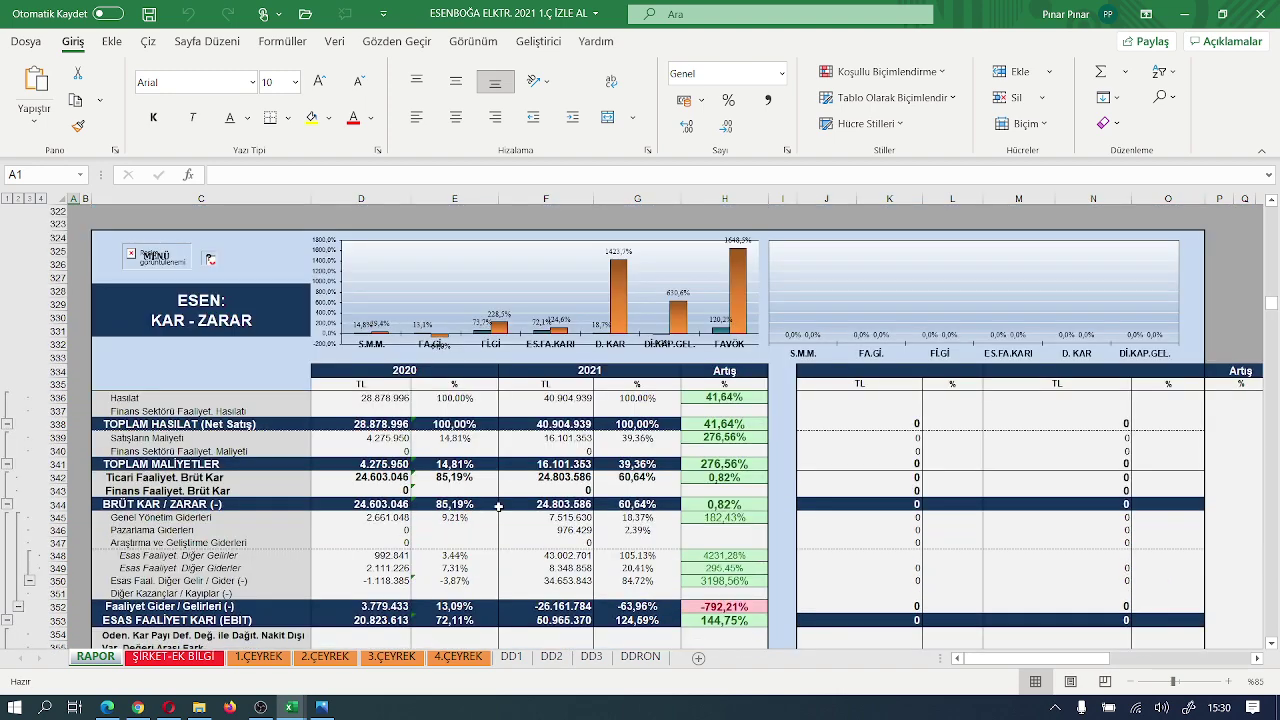
- Review the ESEN KAR - ZARAR chart and table from Hasılat down to FVÖK (EBIT) and FAVÖK (EBITA)
scroll(498, 506, "up", 3)
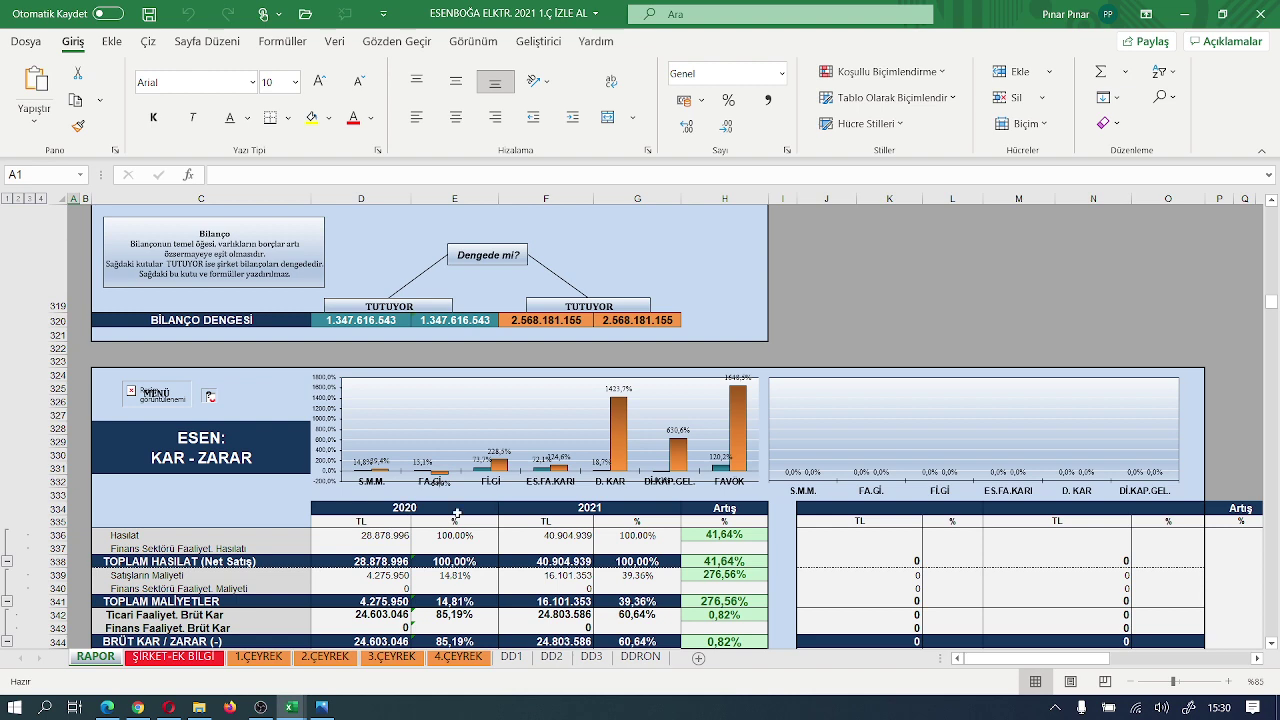
scroll(456, 513, "down", 3)
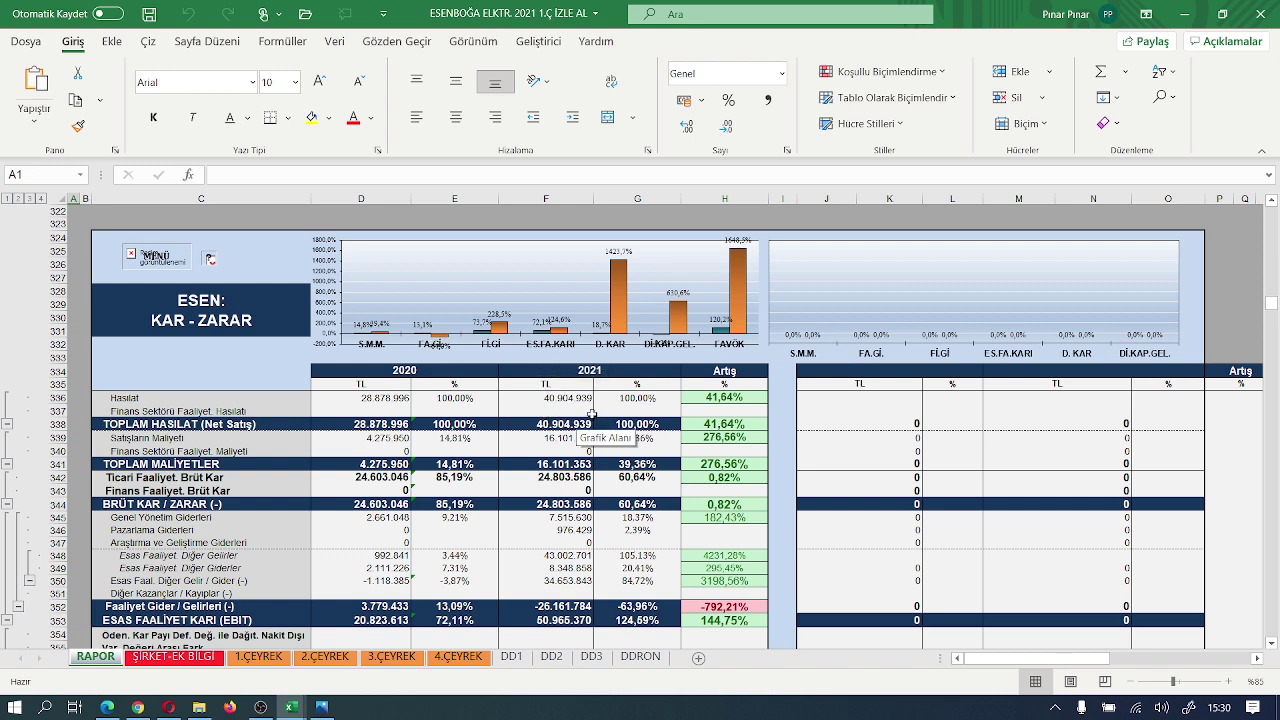
scroll(666, 421, "down", 4)
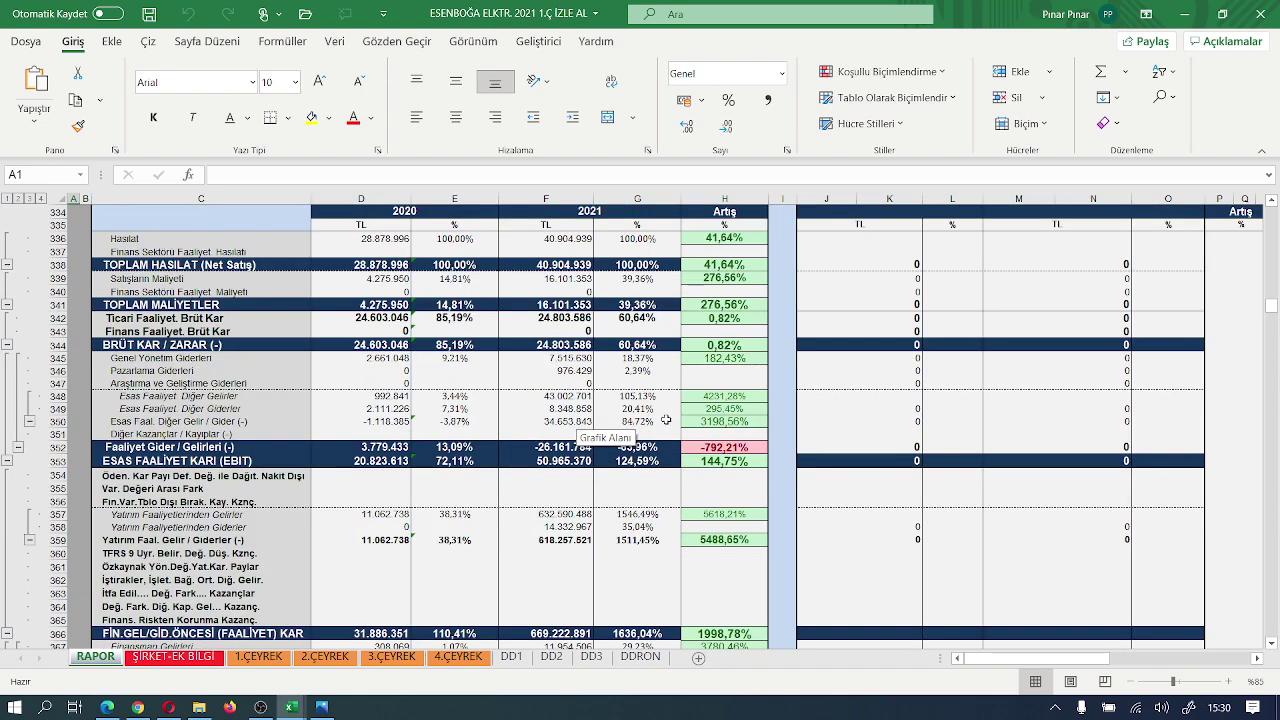
scroll(666, 421, "down", 11)
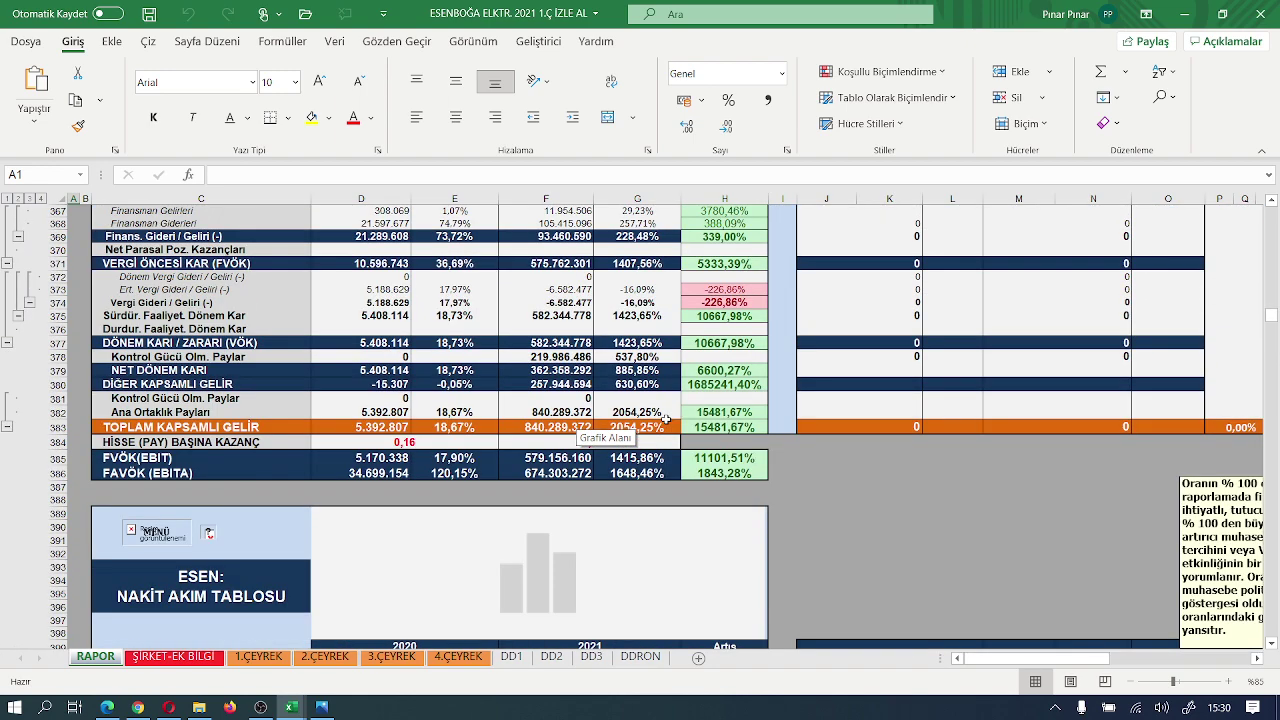
- Examine the KAR ORANLARI table beside NAKİT AKIM TABLOSU together with the explanatory notes on its profit ratios
scroll(666, 421, "down", 6)
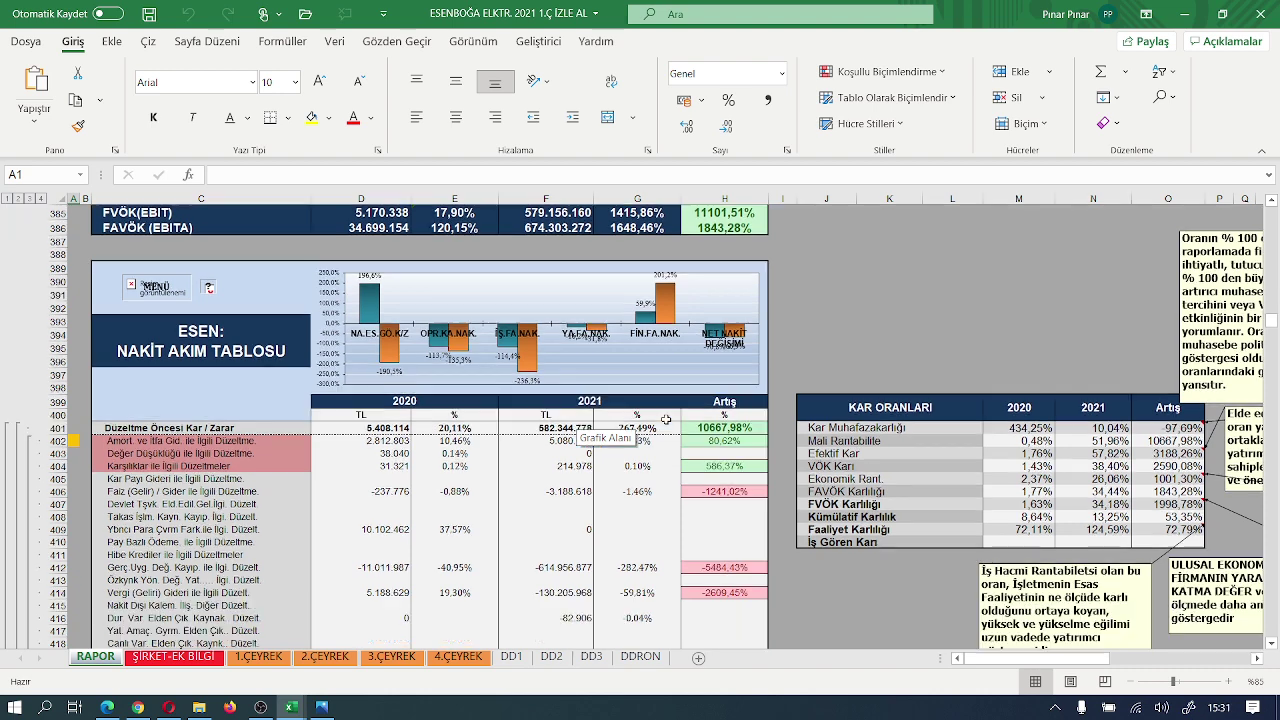
scroll(666, 421, "down", 2)
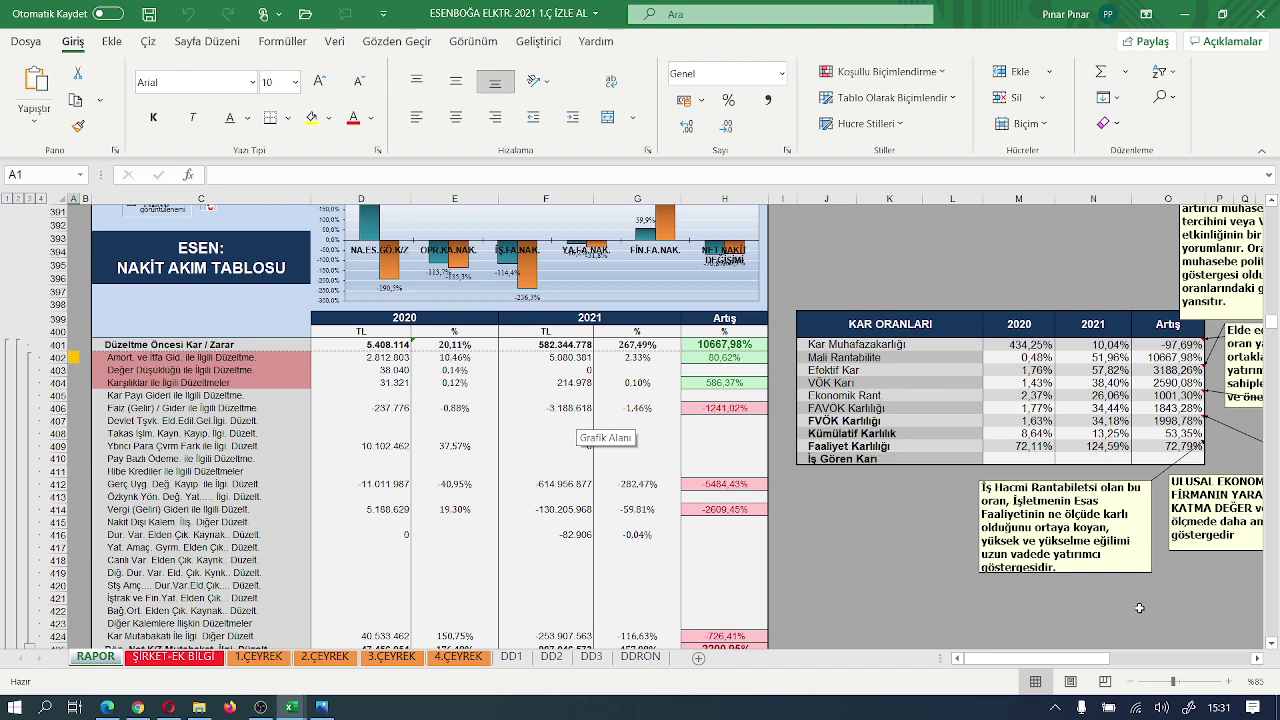
left_click(1257, 658)
left_click(1257, 658)
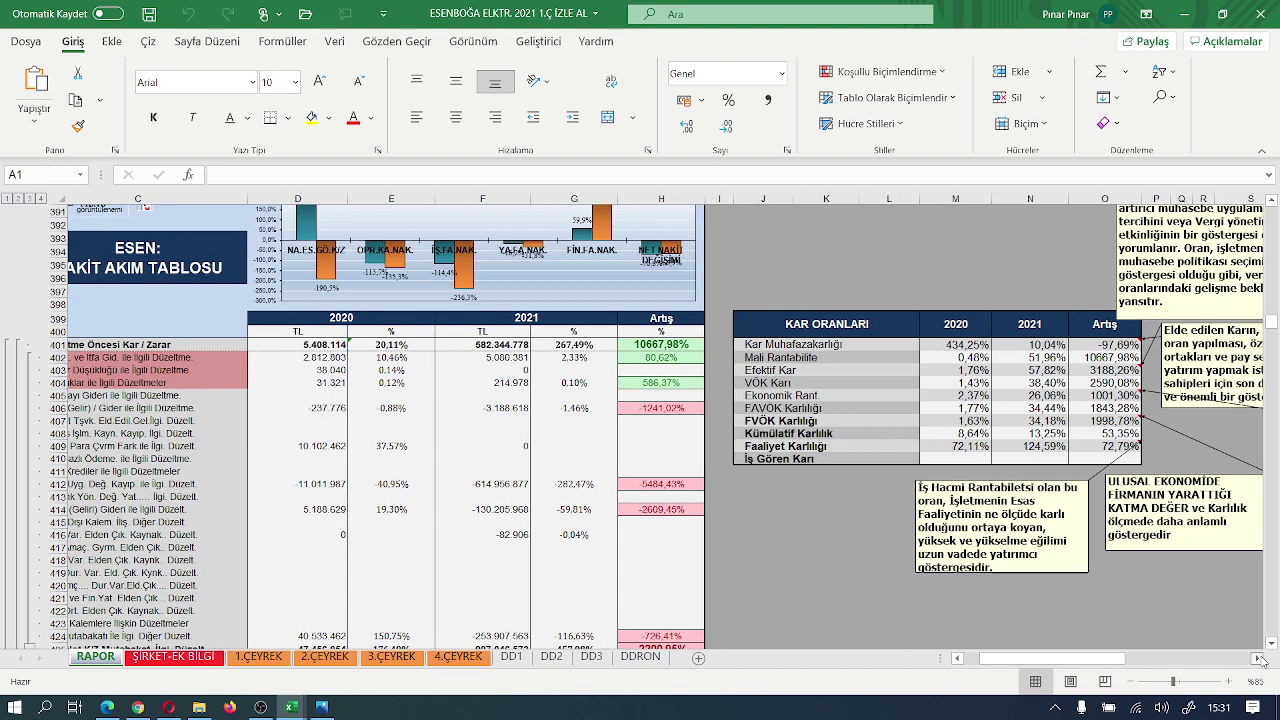
left_click(1257, 658)
scroll(1028, 560, "up", 1)
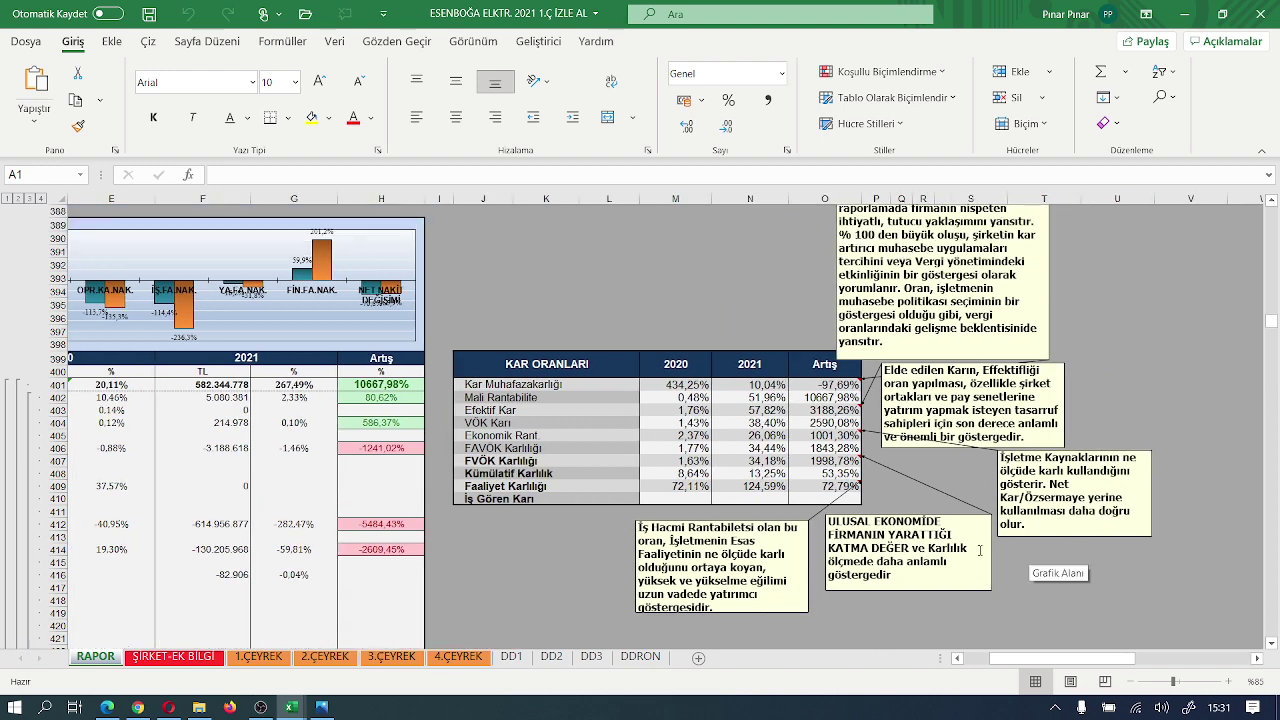
scroll(1028, 558, "up", 1)
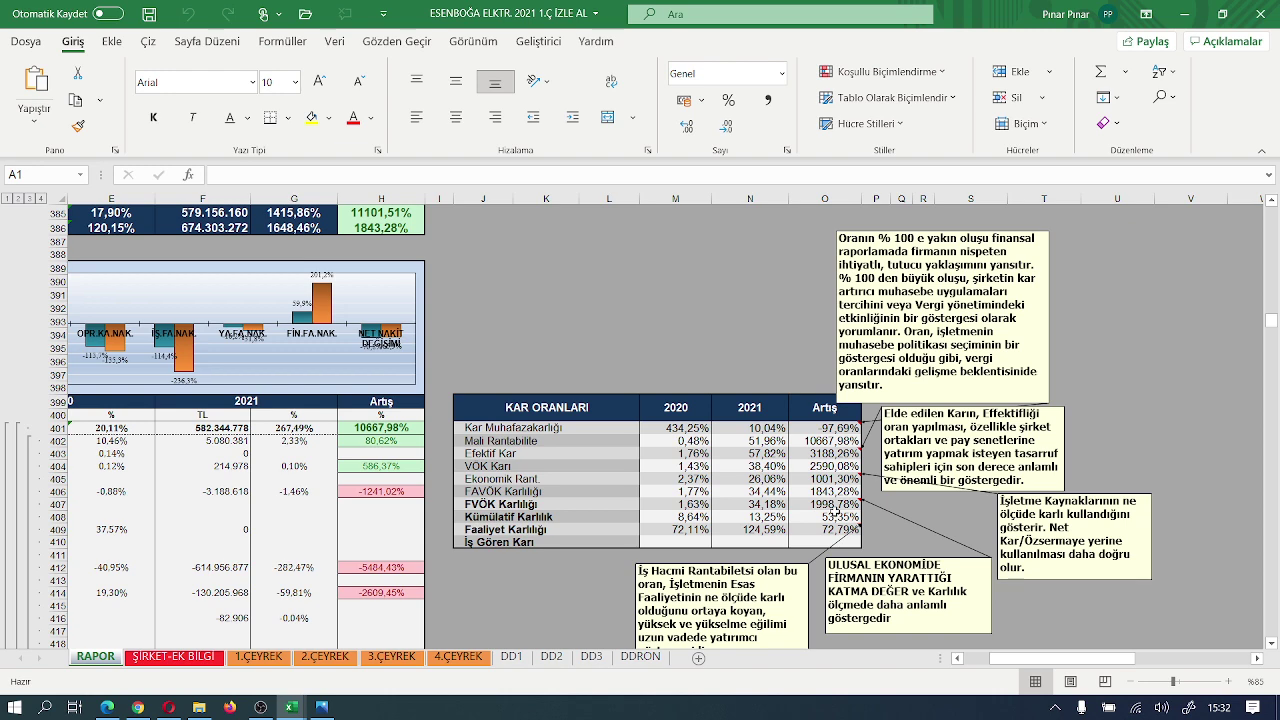
- Return to ESEN: NAKİT AKIM TABLOSU, open its NAKİT (PARA) AKIM DEĞERLEME section and read the cash flow evaluation
left_click(956, 659)
left_click(956, 659)
left_click(956, 659)
left_click(956, 659)
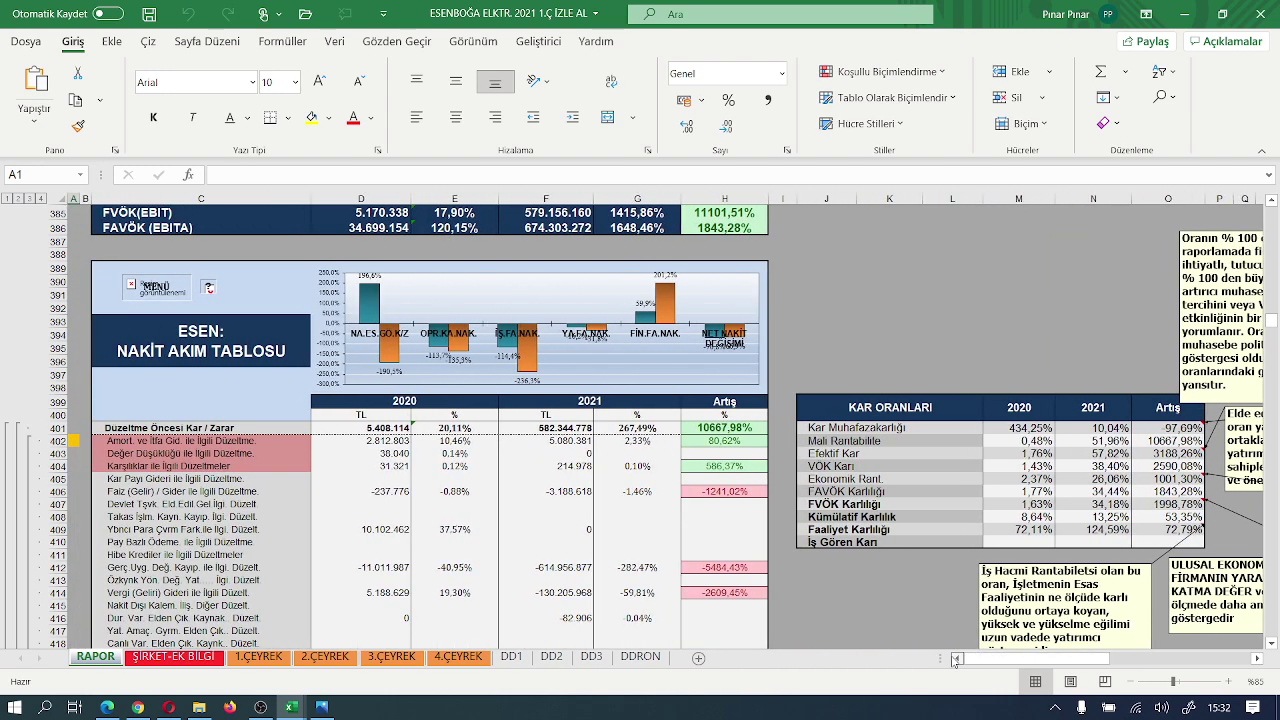
left_click(210, 288)
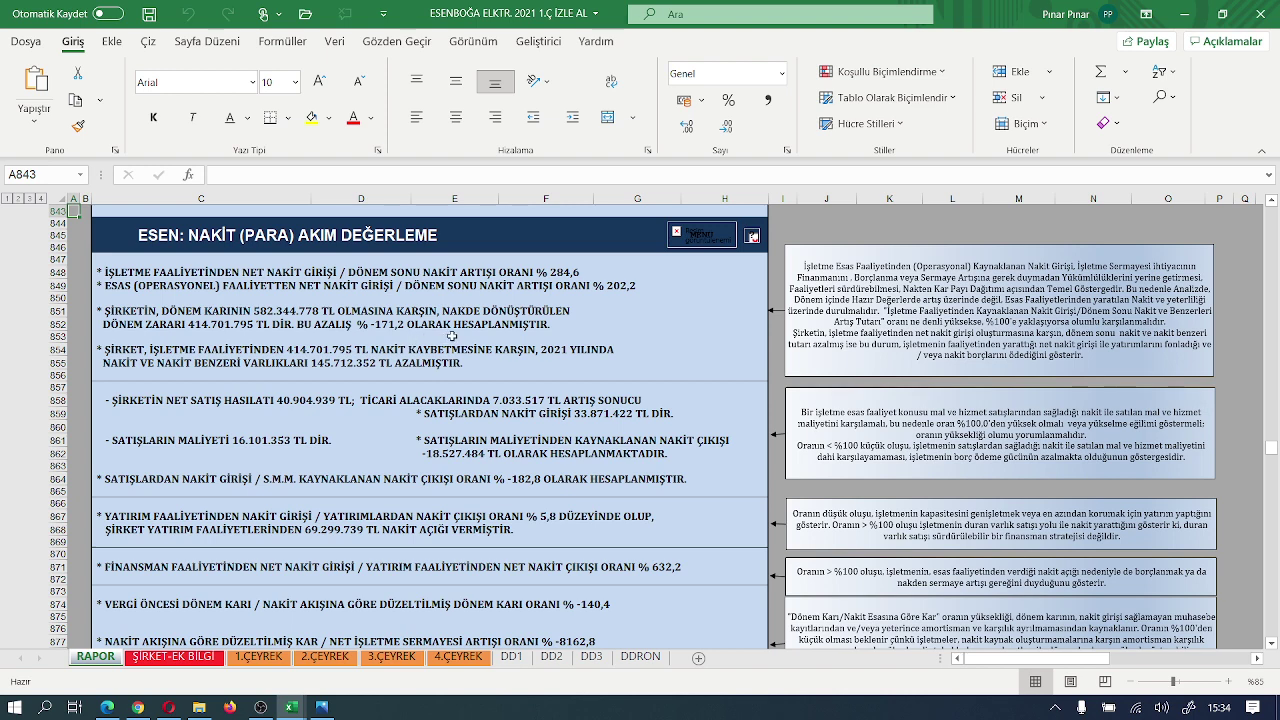
scroll(510, 326, "down", 1)
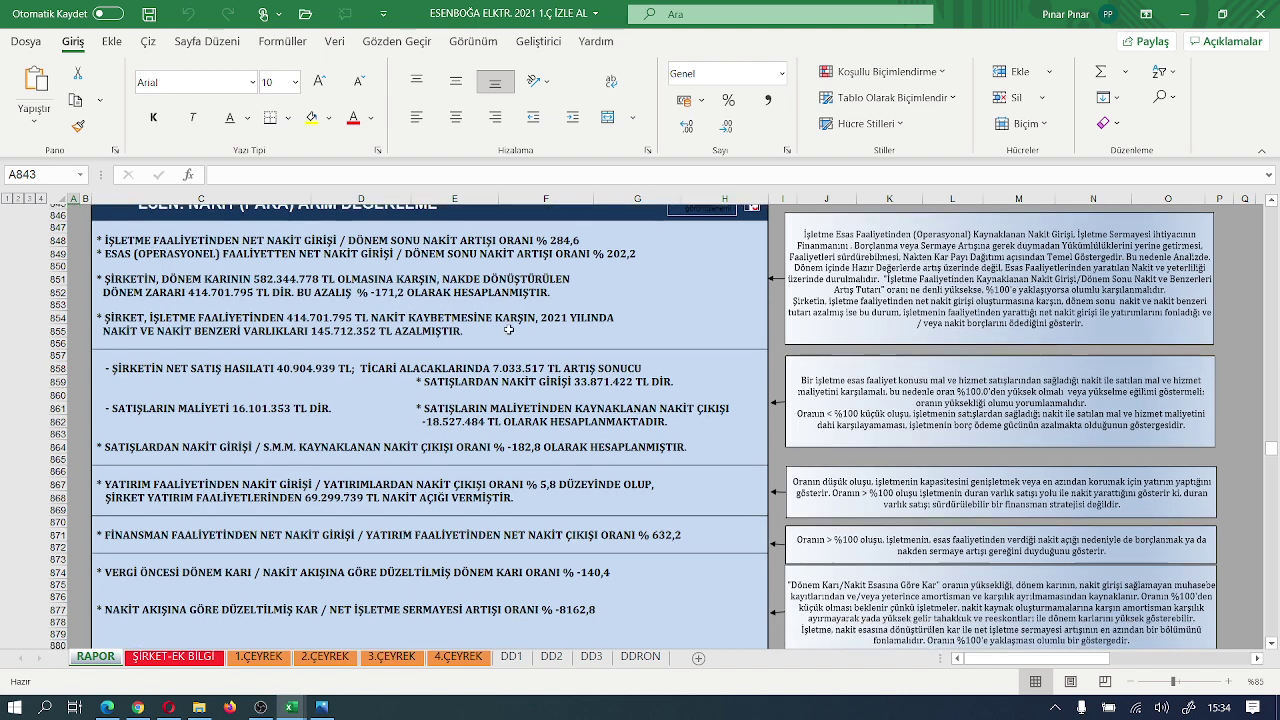
scroll(500, 332, "down", 1)
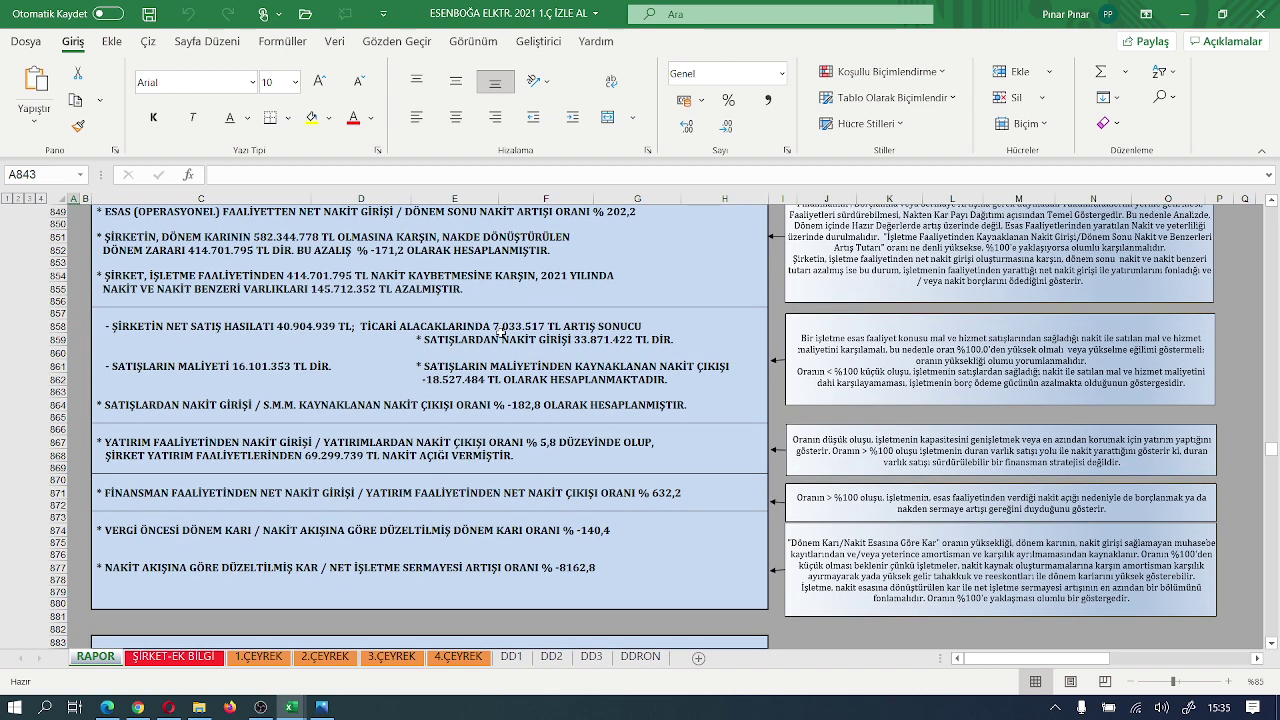
- Read the FON KAYNAK KULLANIMI evaluation and its FKK TABLOSU explanation, and go back to the fund source and use table
scroll(501, 332, "down", 6)
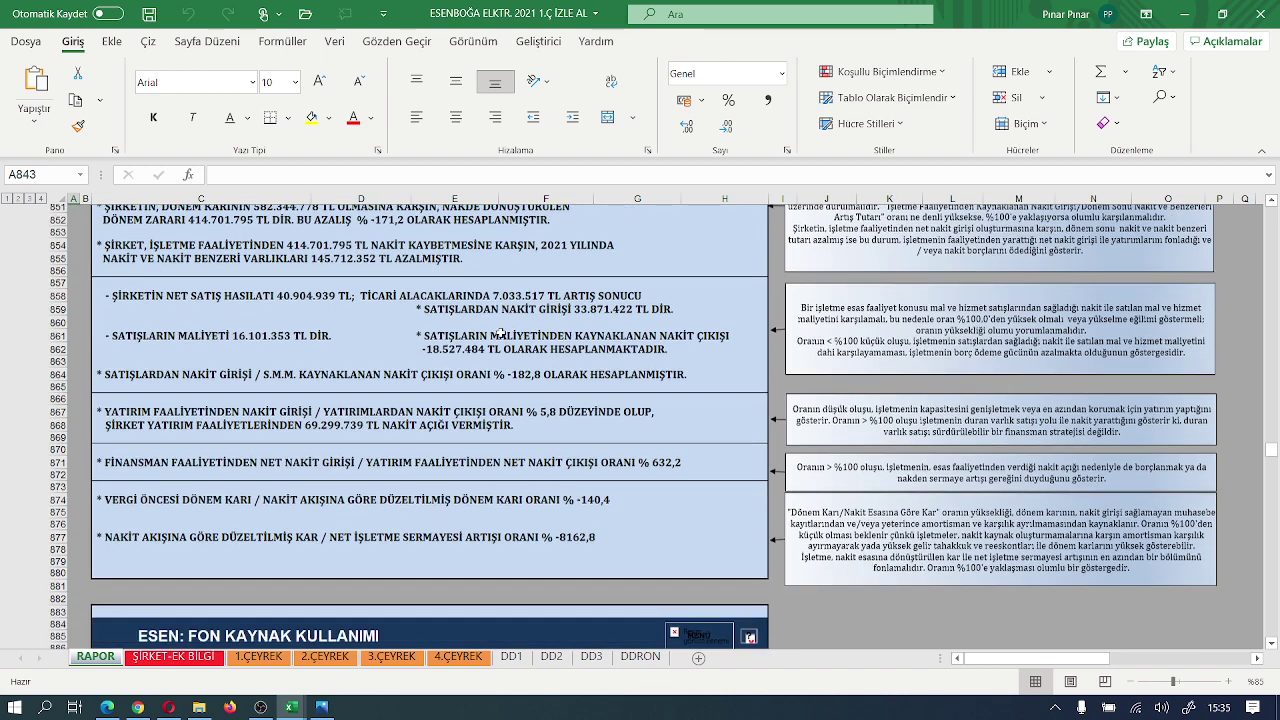
scroll(500, 336, "down", 3)
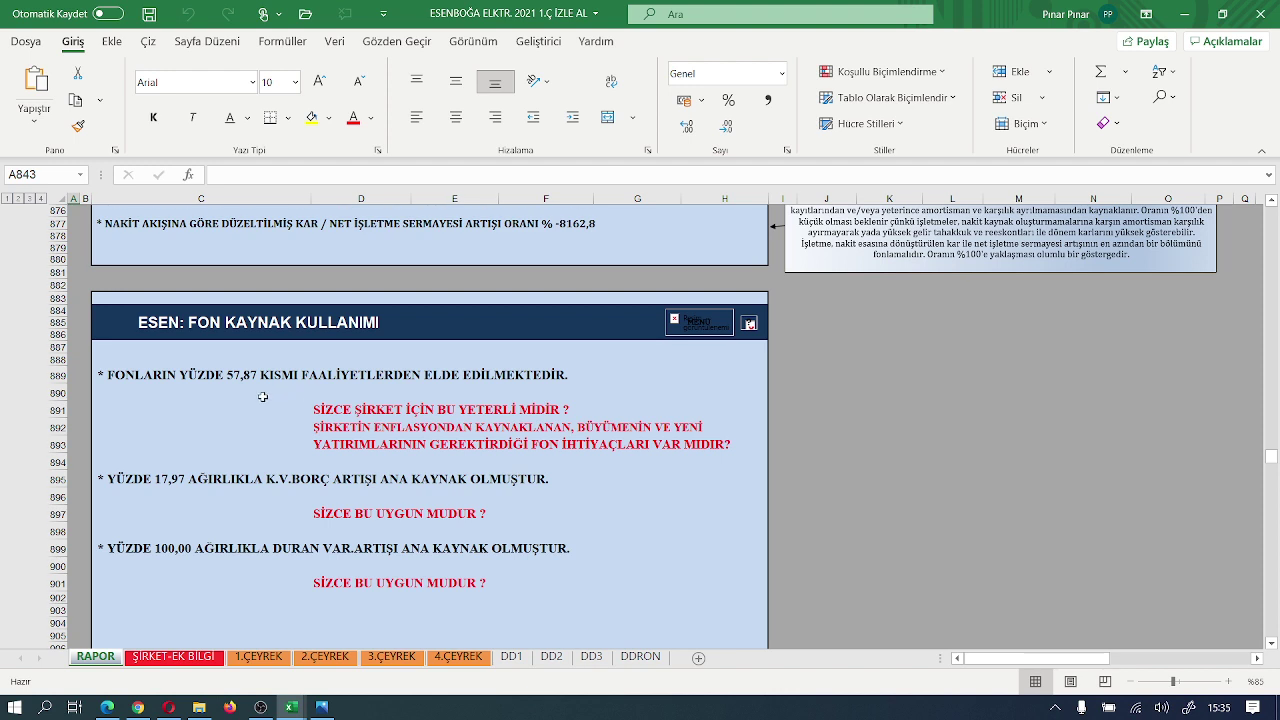
scroll(264, 396, "down", 1)
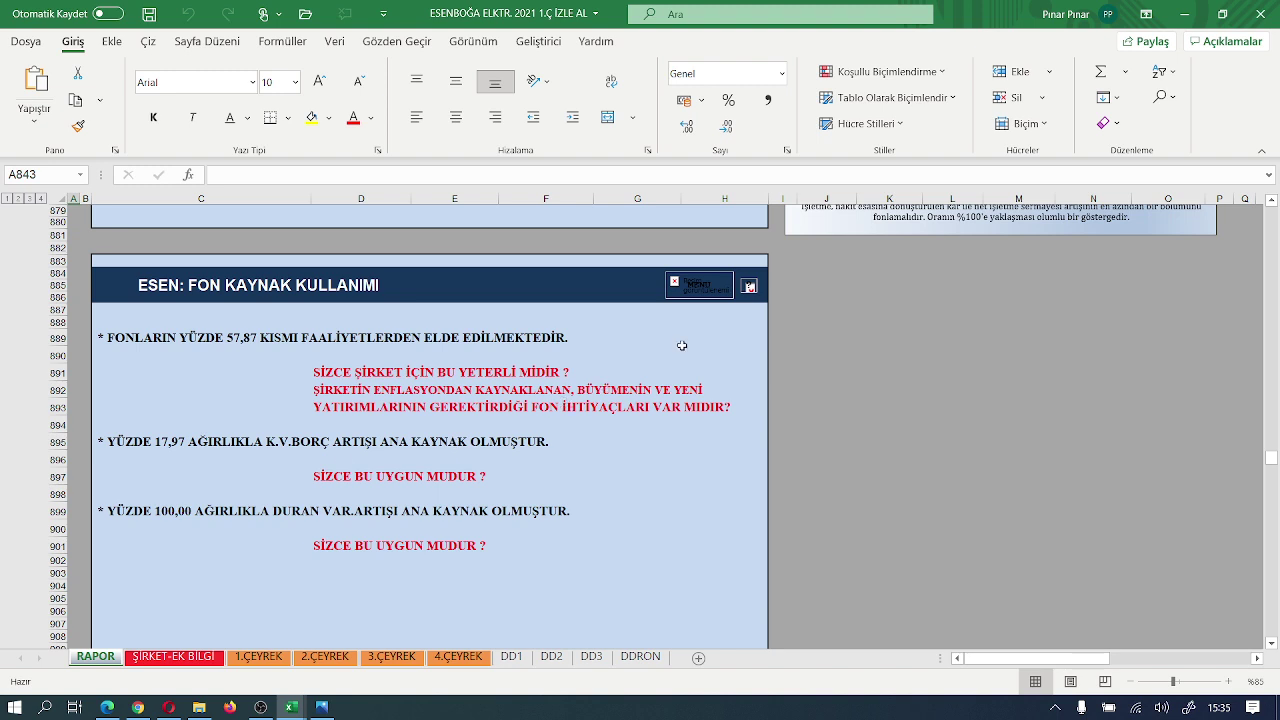
left_click(750, 289)
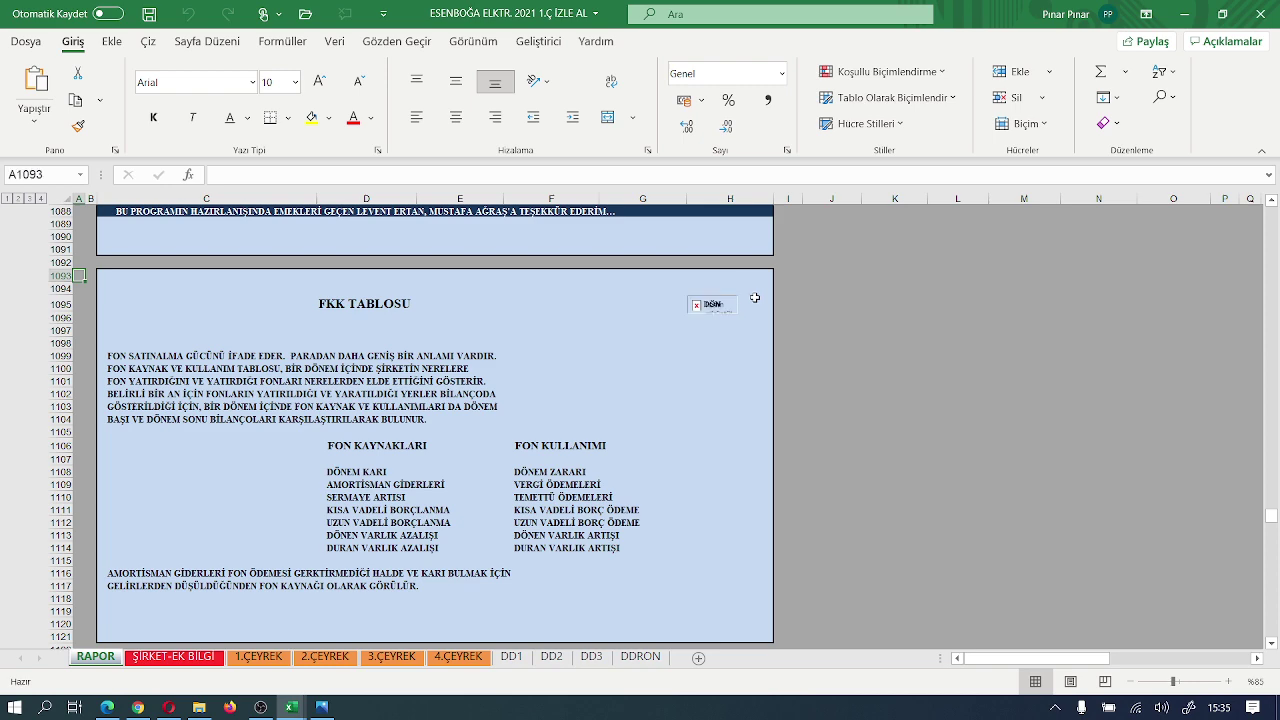
left_click(710, 306)
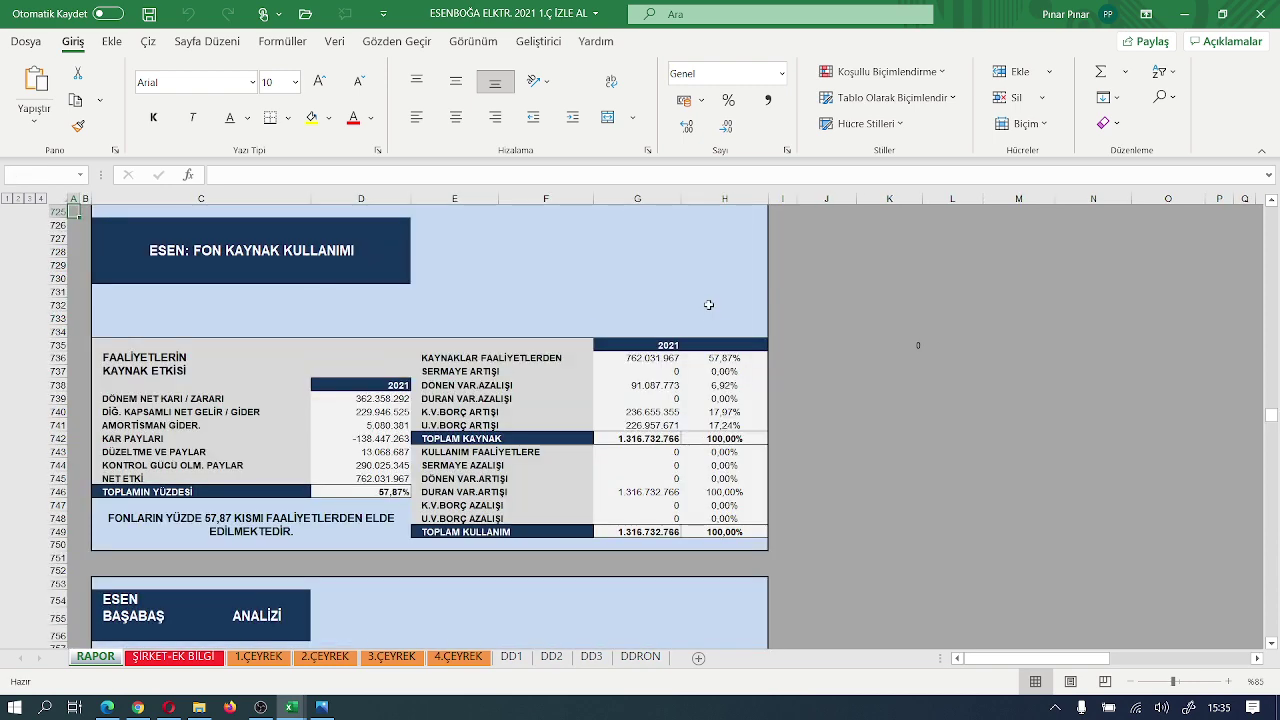
- Return to the report's MENÜ and open the NET İŞLETME SERMAYESİ table to check the working capital sources and uses
left_click(205, 310)
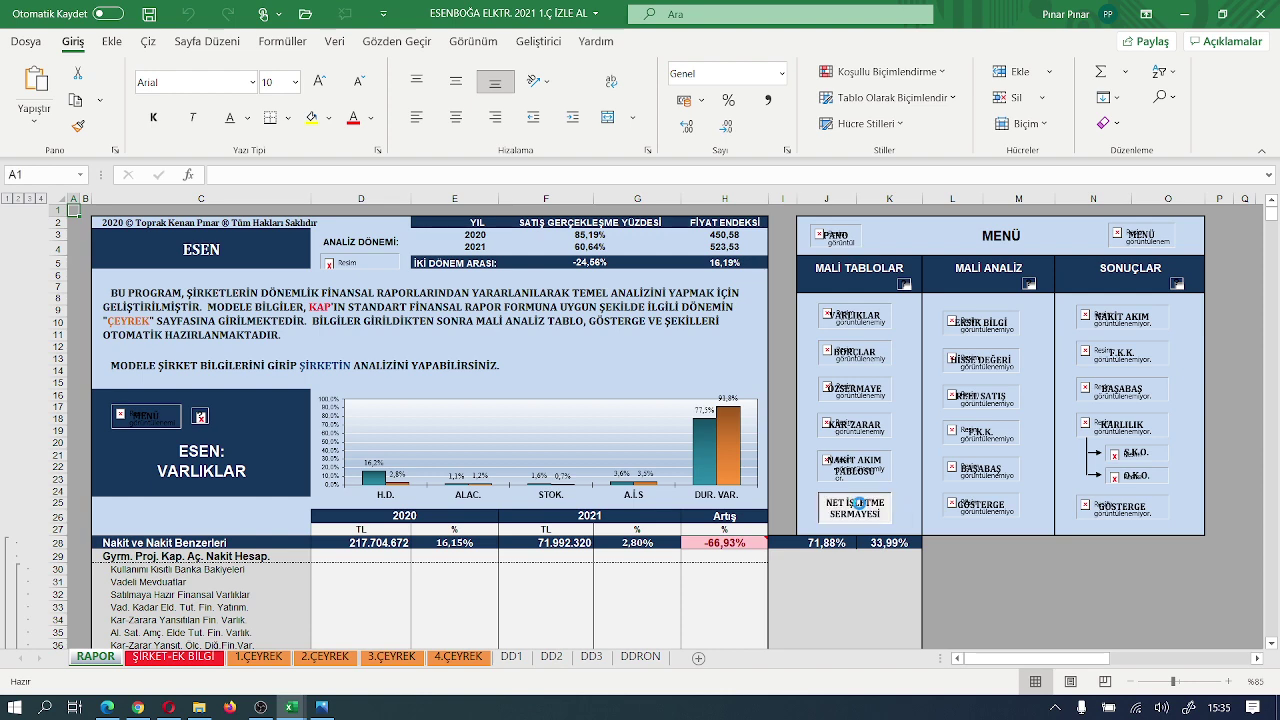
left_click(870, 510)
scroll(632, 465, "down", 3)
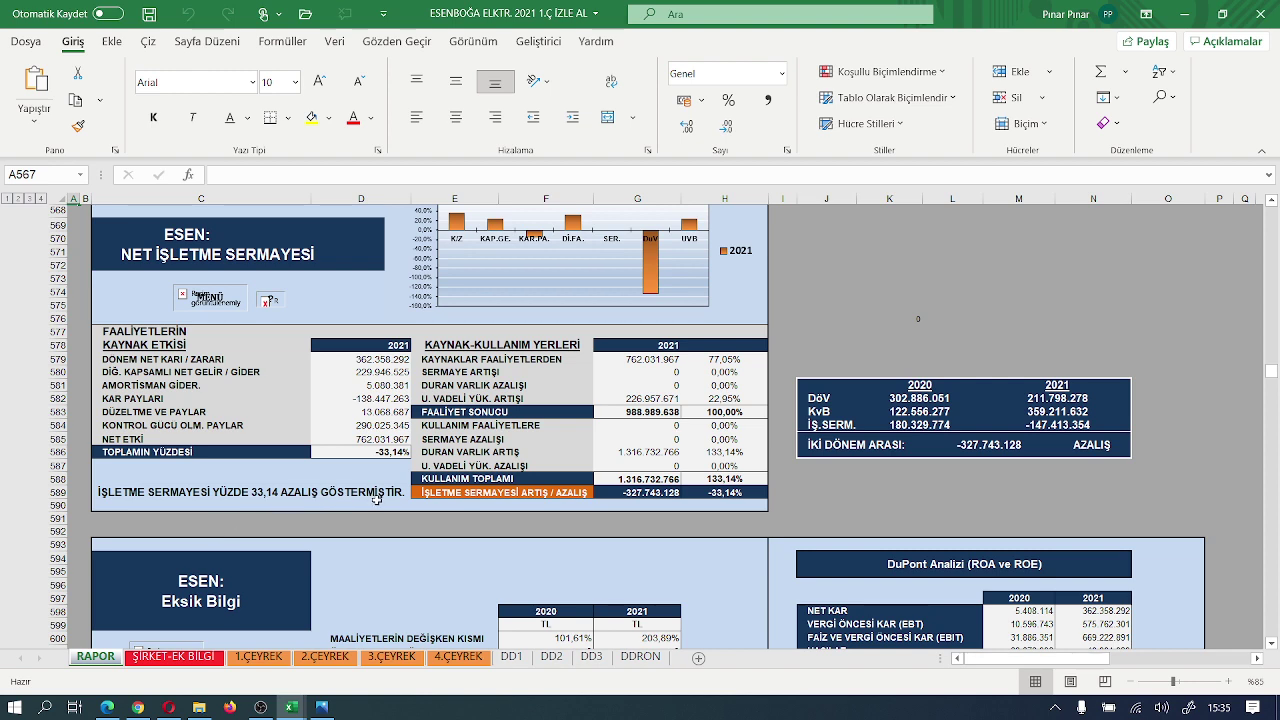
- Go back to the MENÜ and open the BAŞABAŞ analysis to examine the 2020 and 2021 break-even and leverage figures
left_click(210, 297)
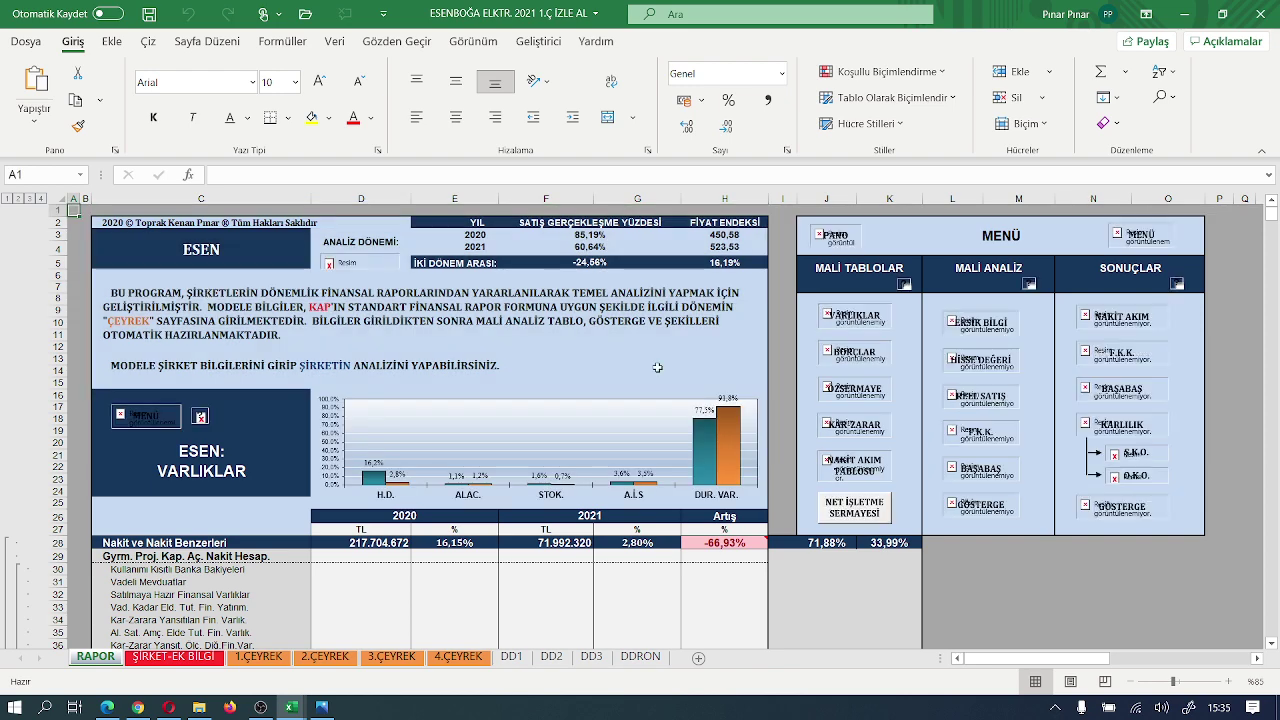
left_click(980, 478)
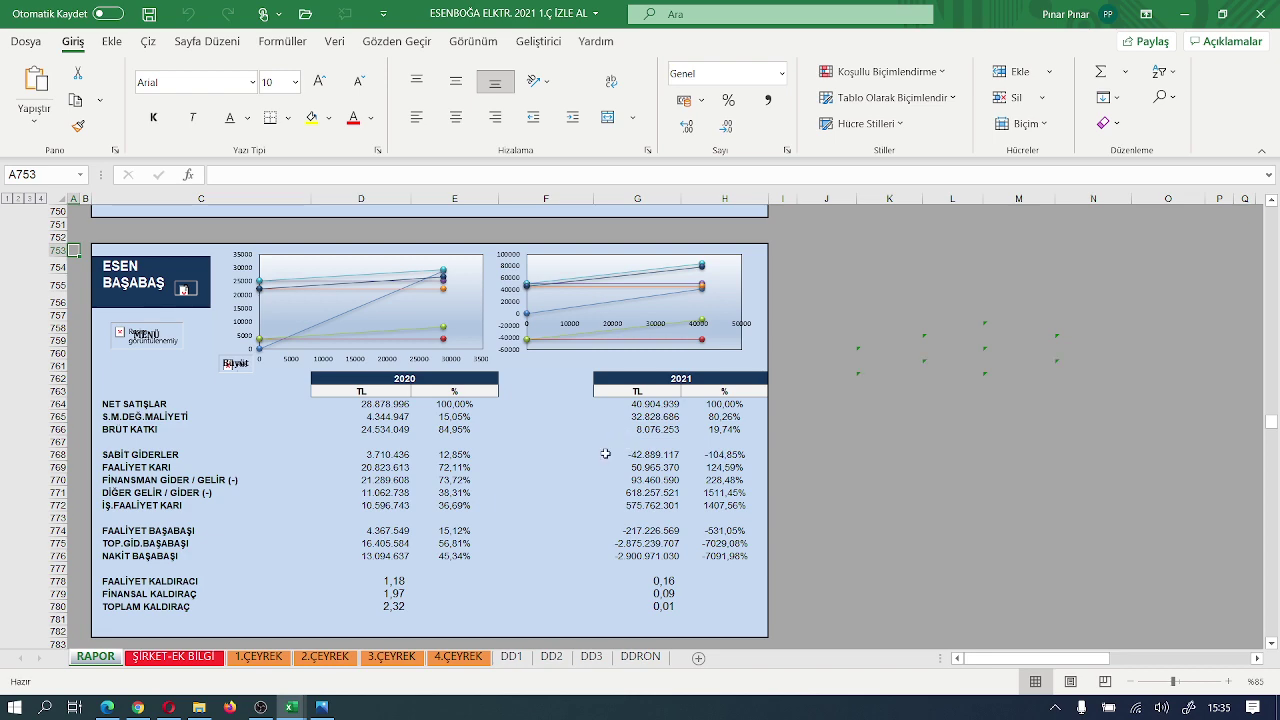
scroll(604, 454, "down", 1)
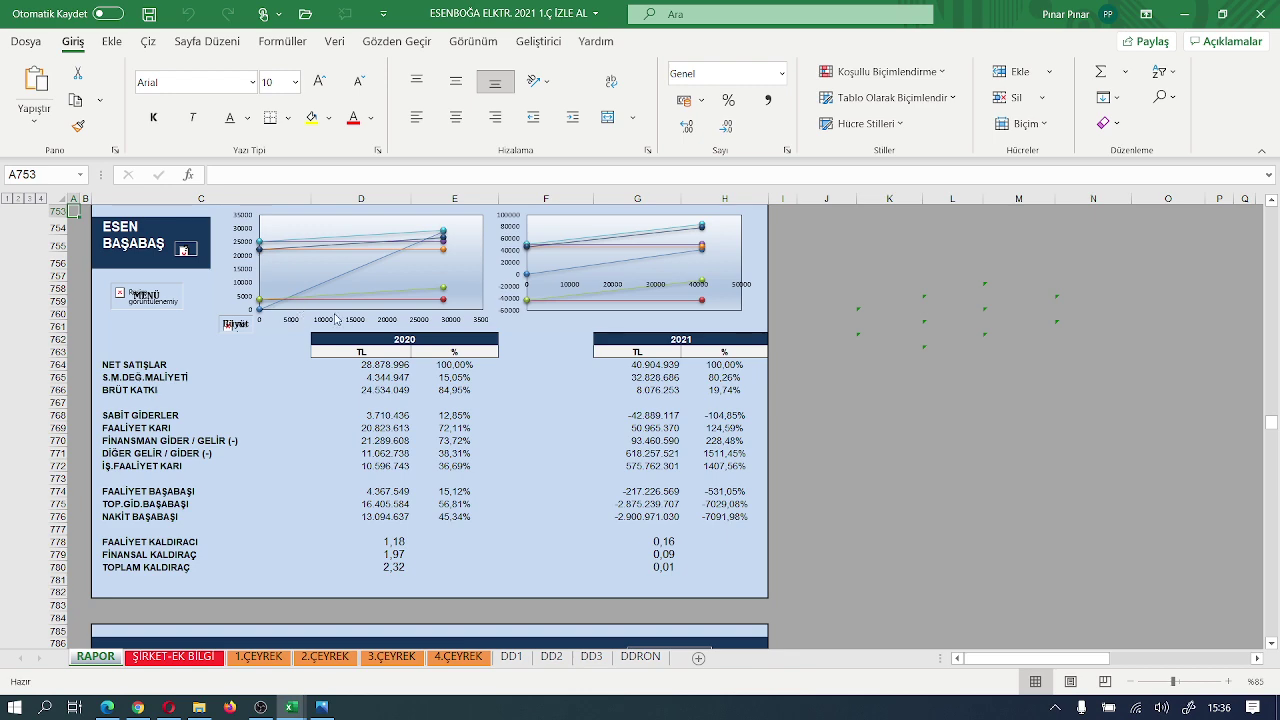
- Open the GÖSTERGE section from the MENÜ and compare the 2020 and 2021 ratios from CARİ ORAN to FAİZ ÖDEME GÜCÜ
left_click(146, 295)
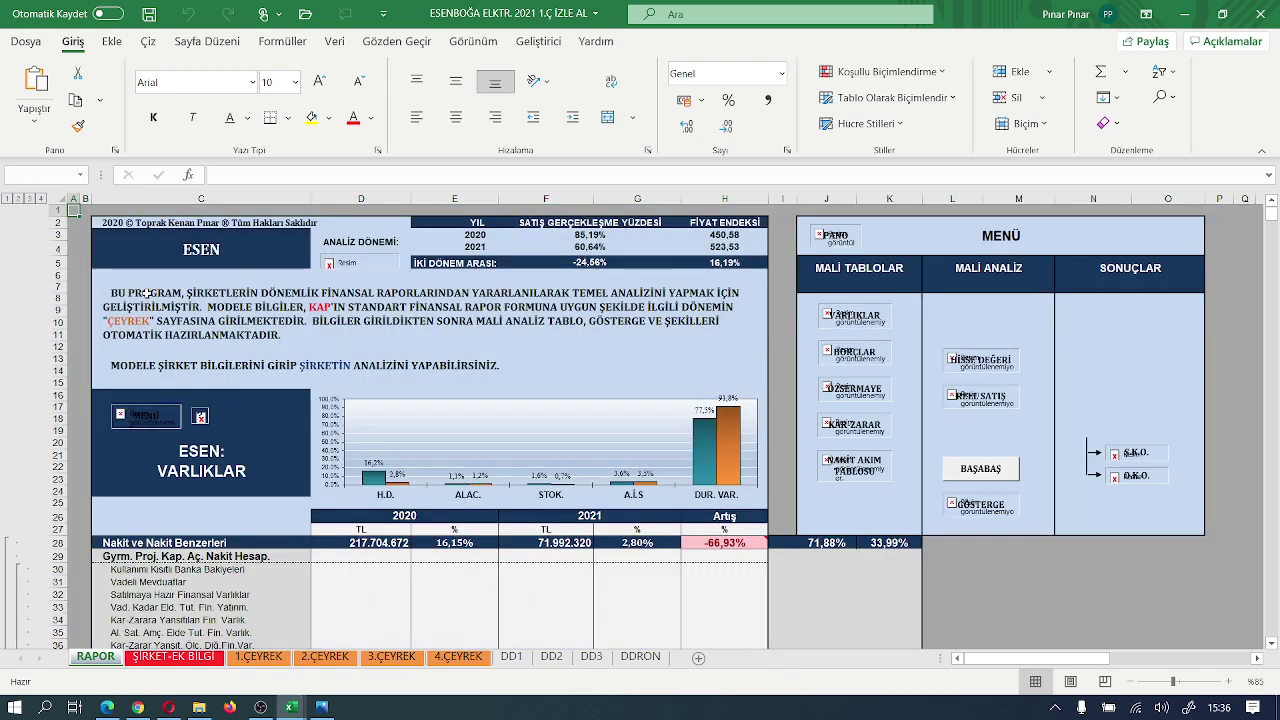
left_click(984, 505)
scroll(586, 482, "down", 1)
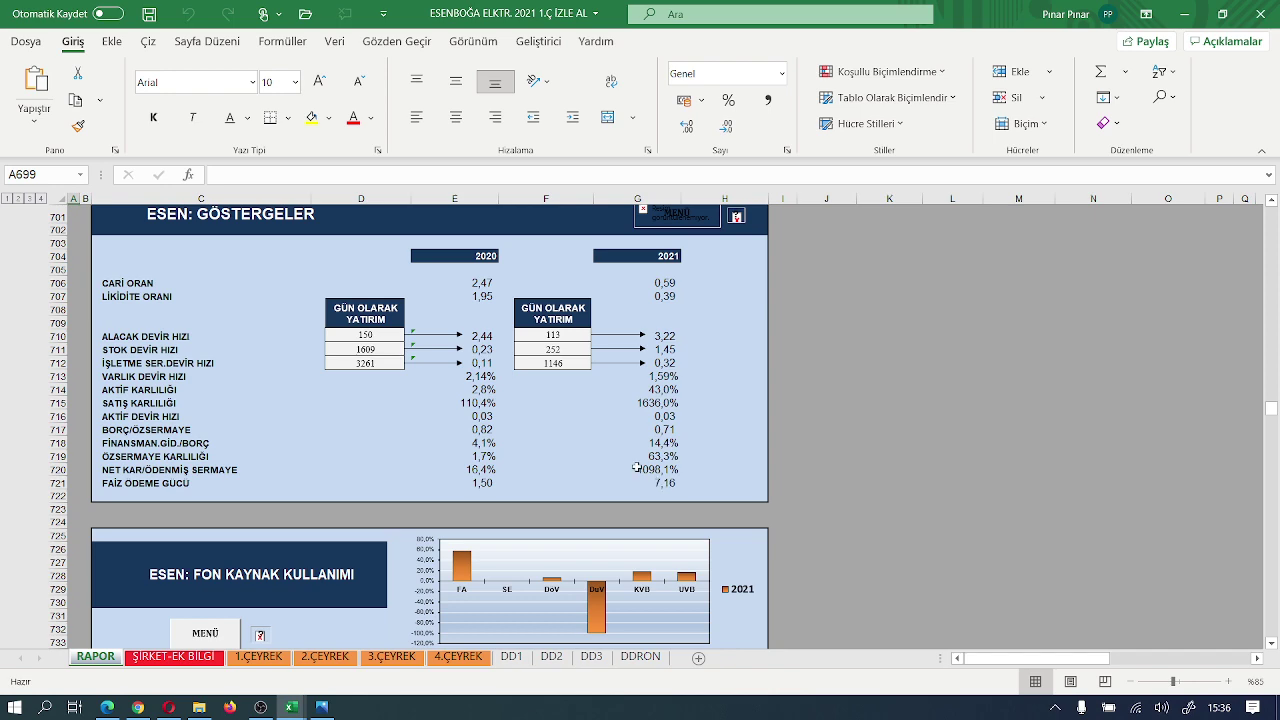
scroll(563, 480, "up", 2)
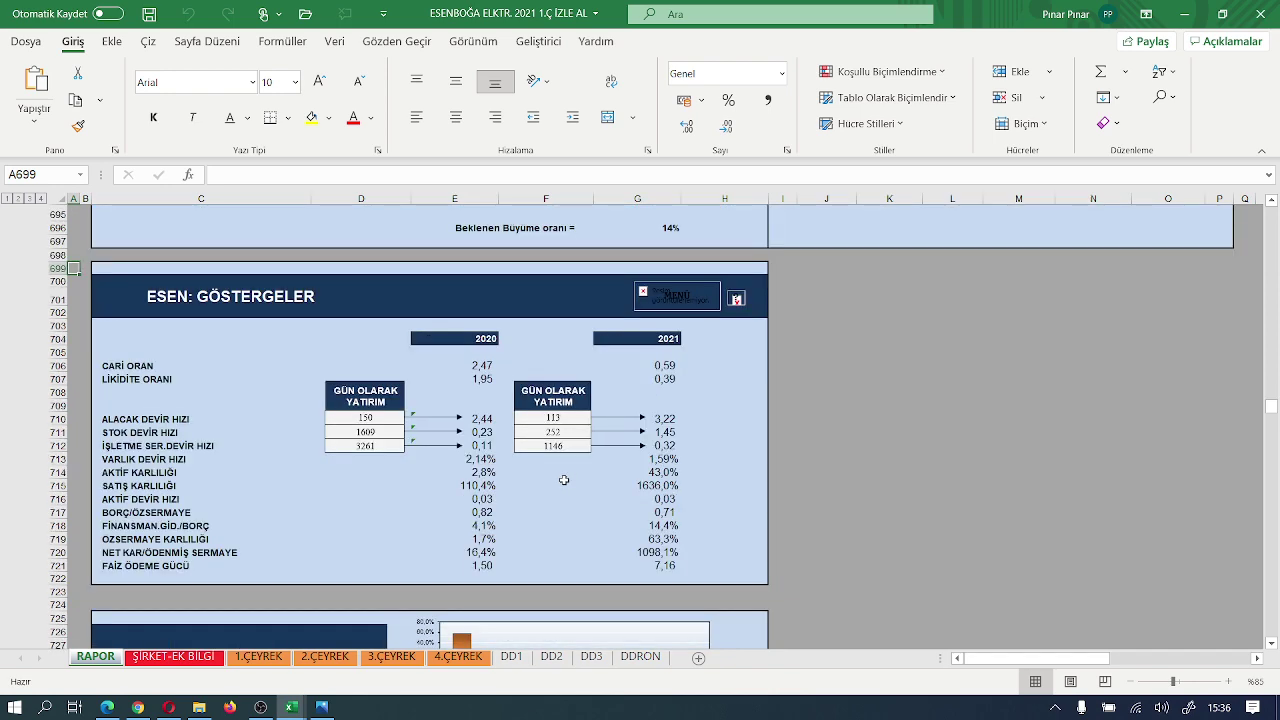
scroll(563, 480, "down", 2)
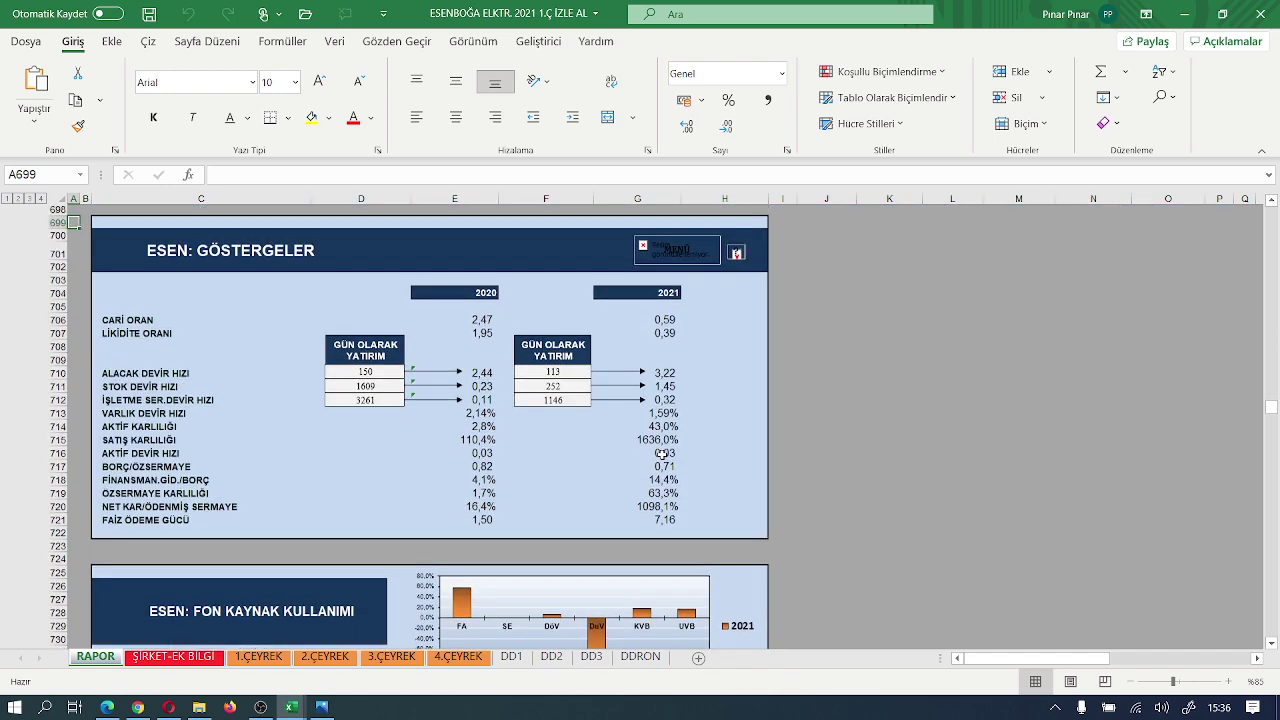
scroll(662, 456, "up", 2)
- Open the Ş.K.O. diagram from the MENÜ, examine ŞİRKET KARLILIĞININ OLUŞUMU for 2020 and 2021, and return to the MENÜ
left_click(680, 296)
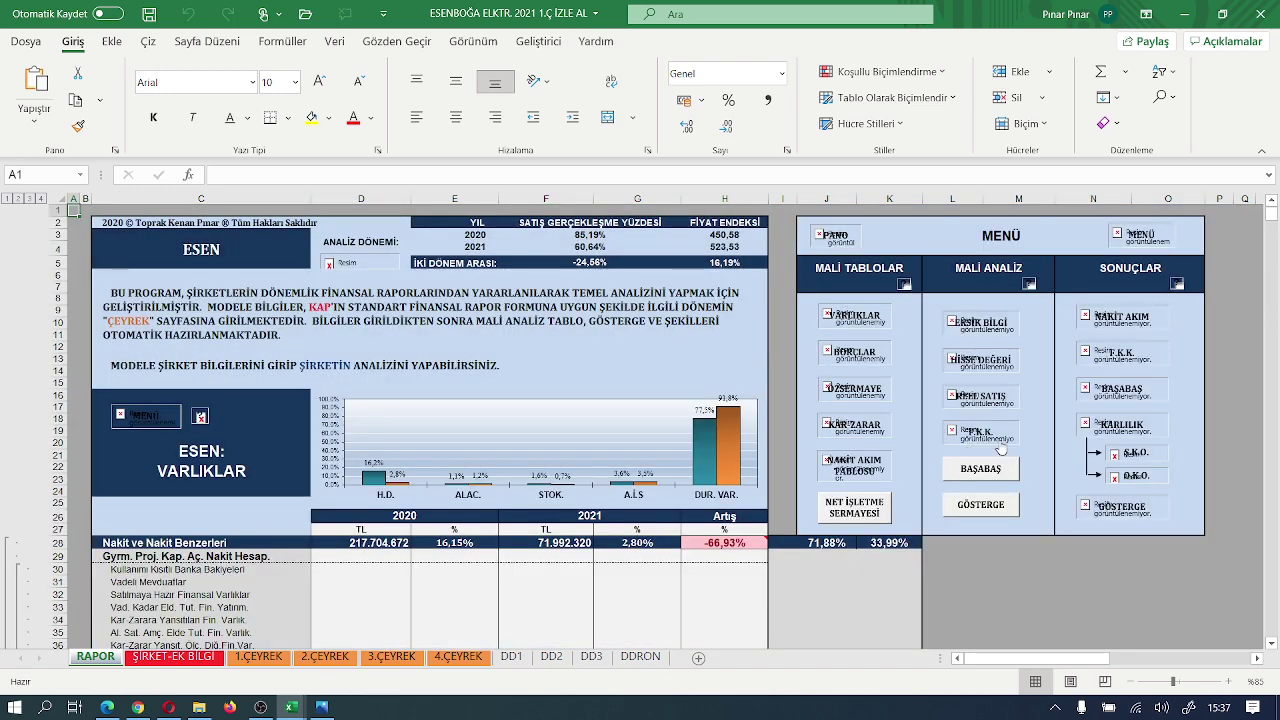
left_click(1132, 448)
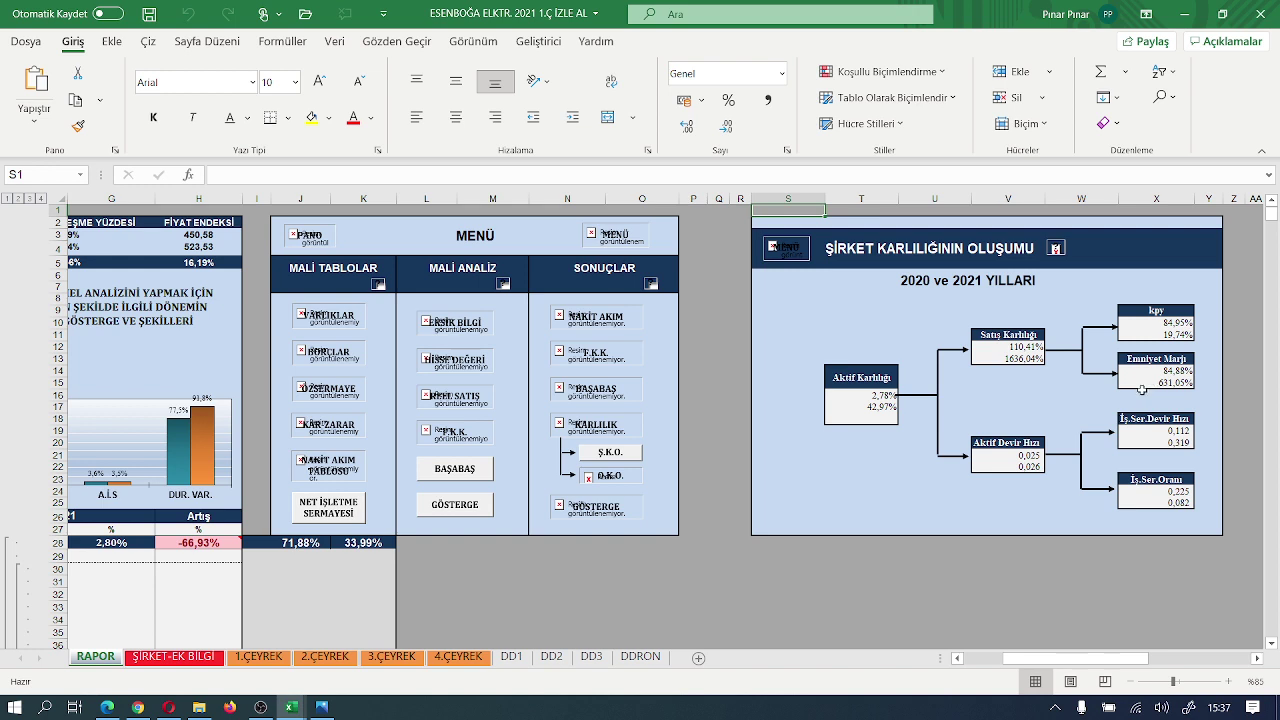
left_click(779, 256)
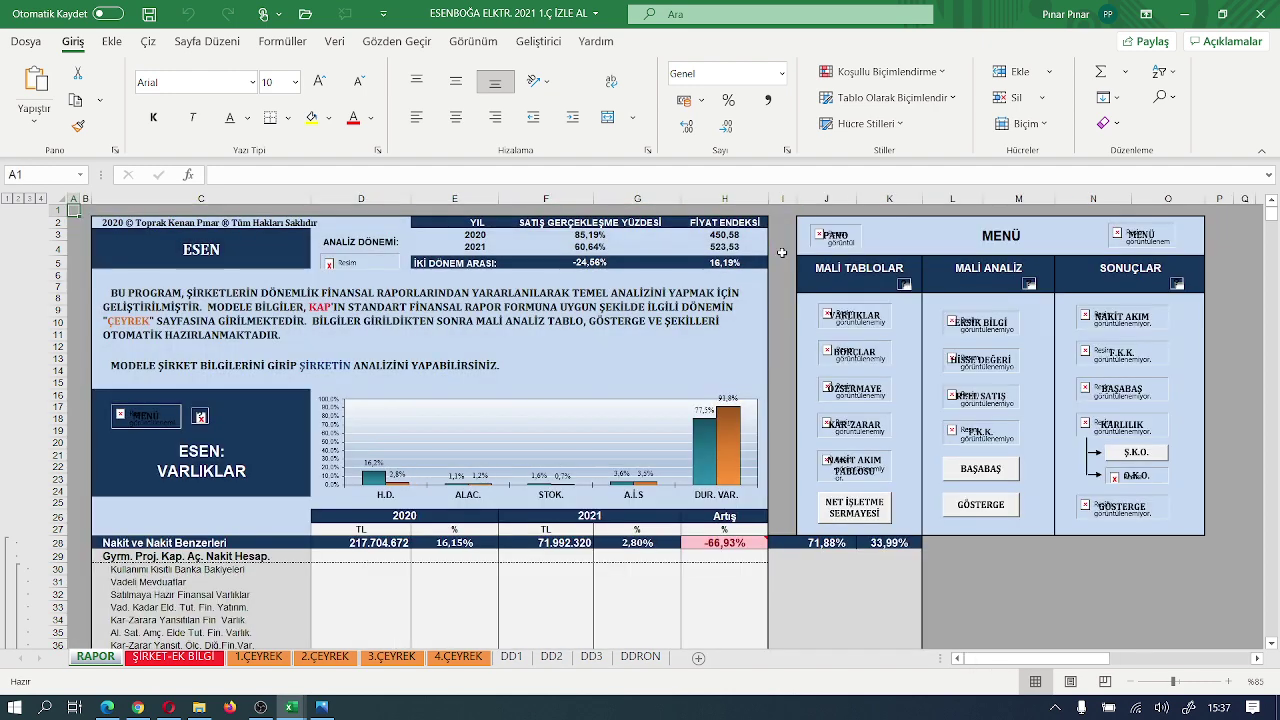
- Examine the ESEN VARLIKLAR table from Nakit ve Nakit Benzerleri down to TOPLAM AKTİFLER, and return to the report's MENÜ
scroll(523, 416, "down", 2)
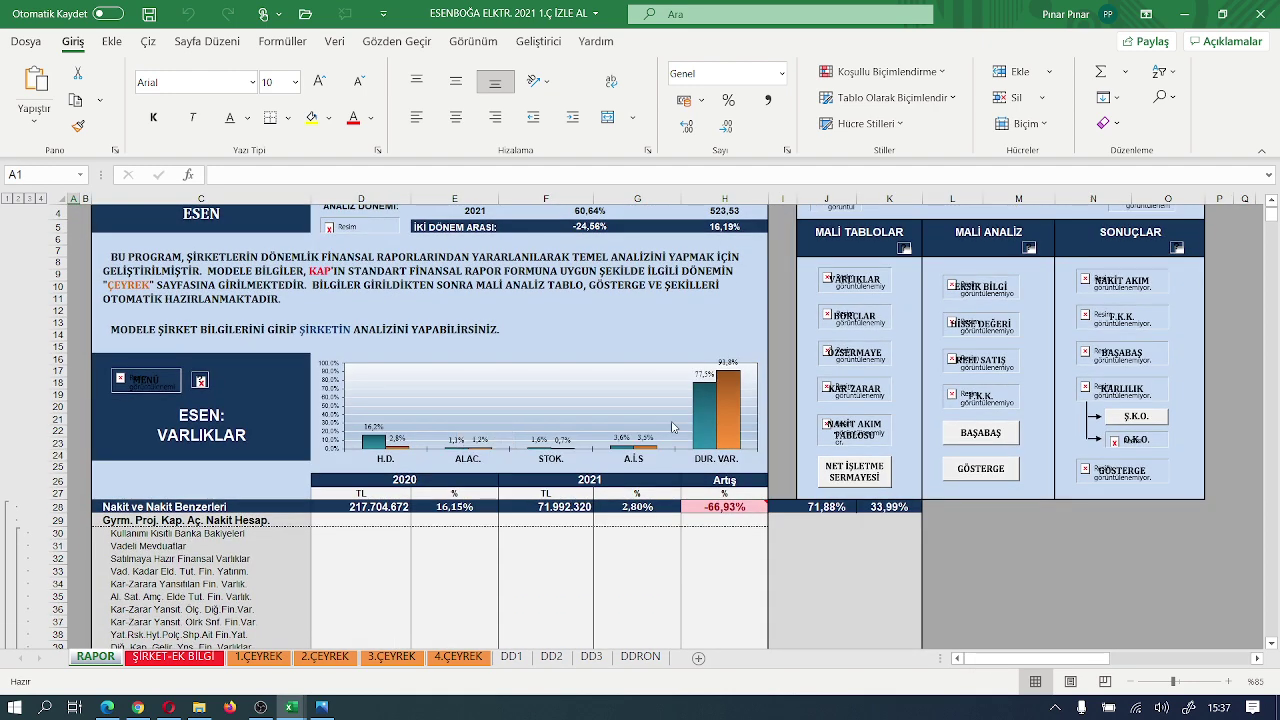
scroll(801, 425, "down", 3)
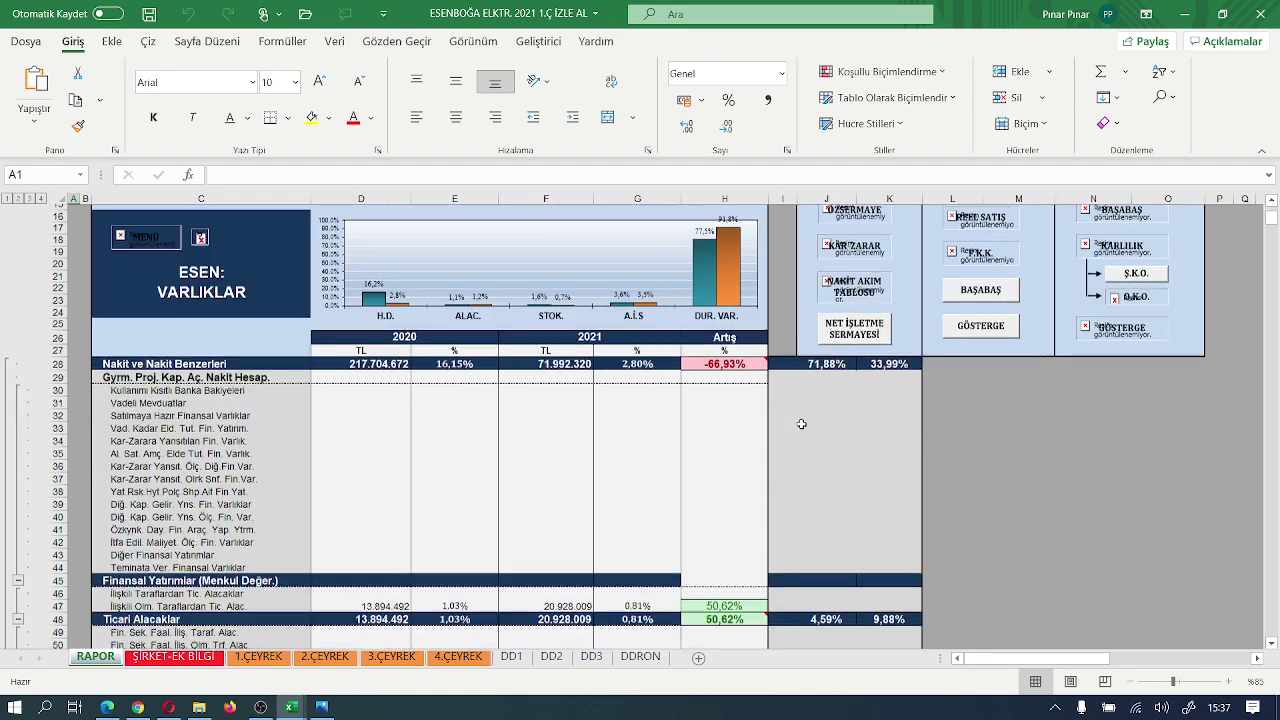
scroll(1062, 403, "up", 4)
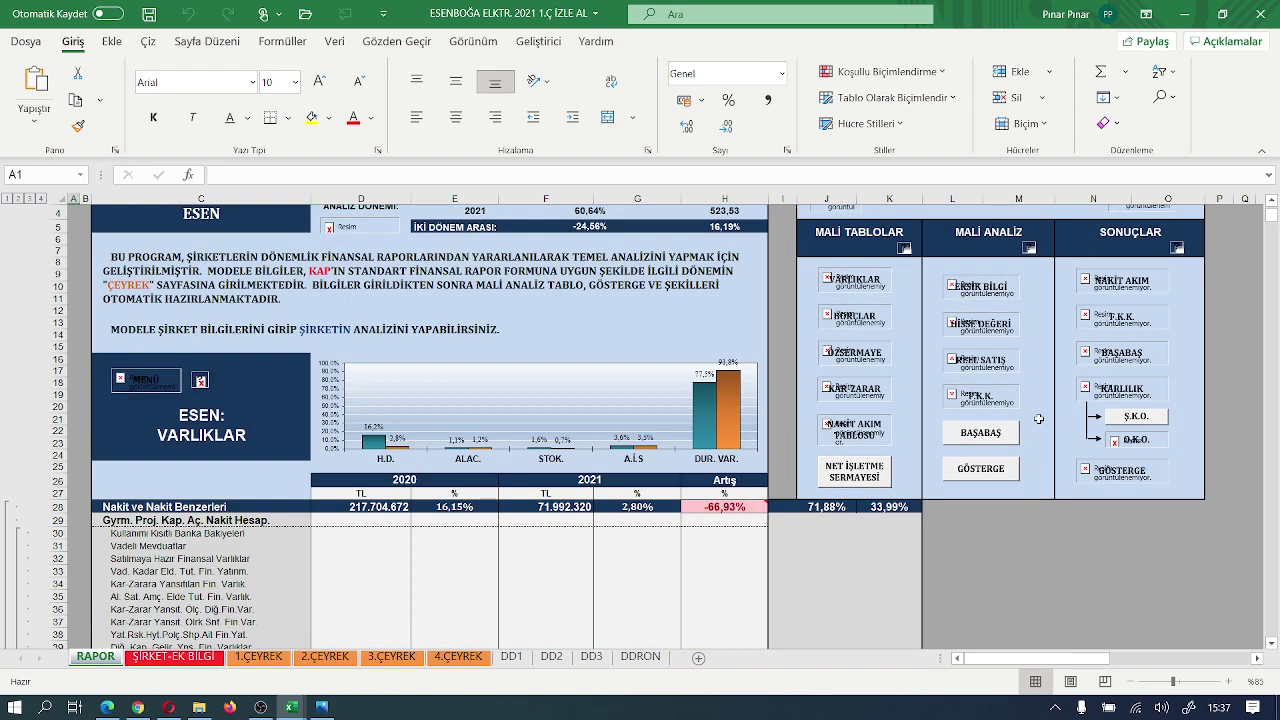
scroll(845, 511, "down", 9)
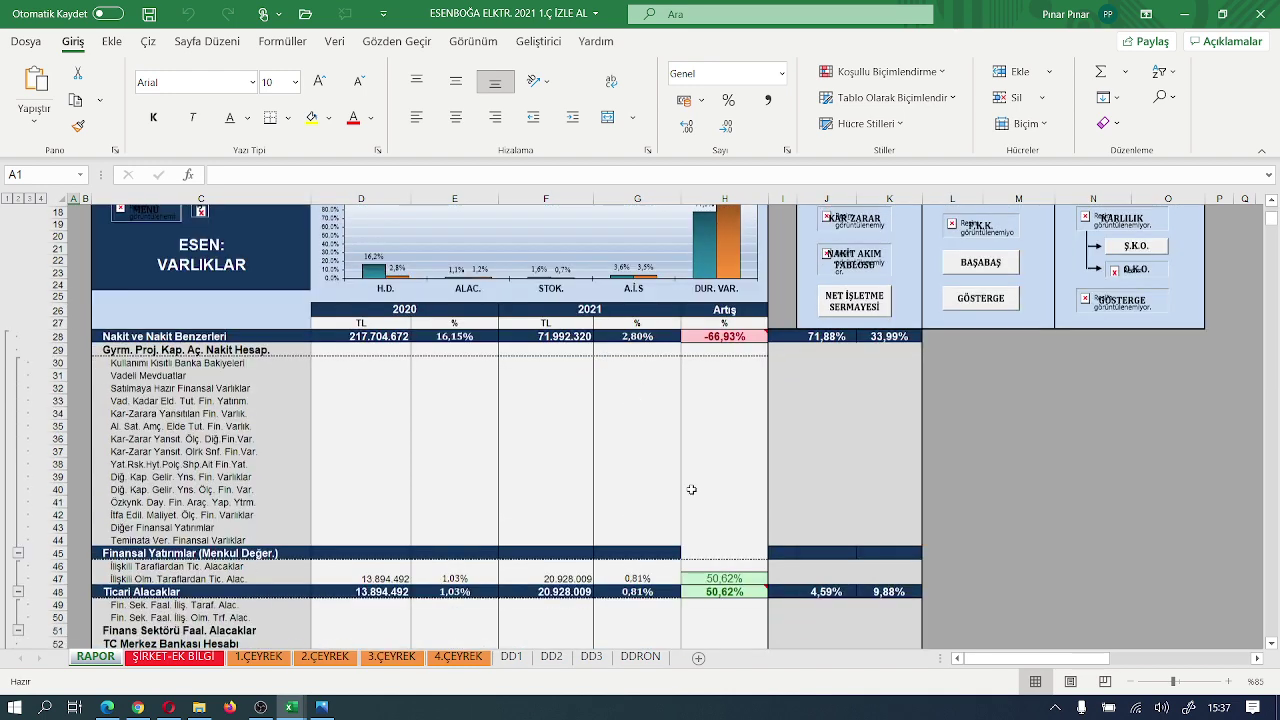
scroll(845, 511, "down", 1)
scroll(871, 513, "down", 16)
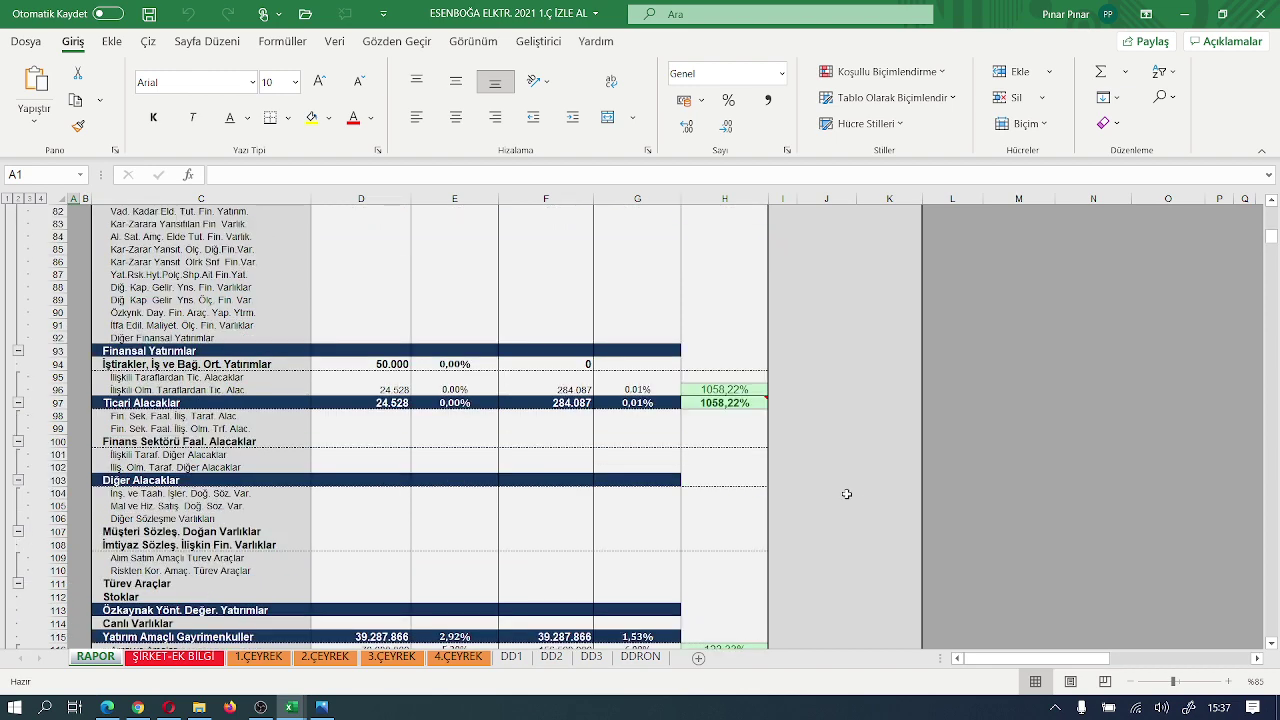
scroll(846, 494, "down", 18)
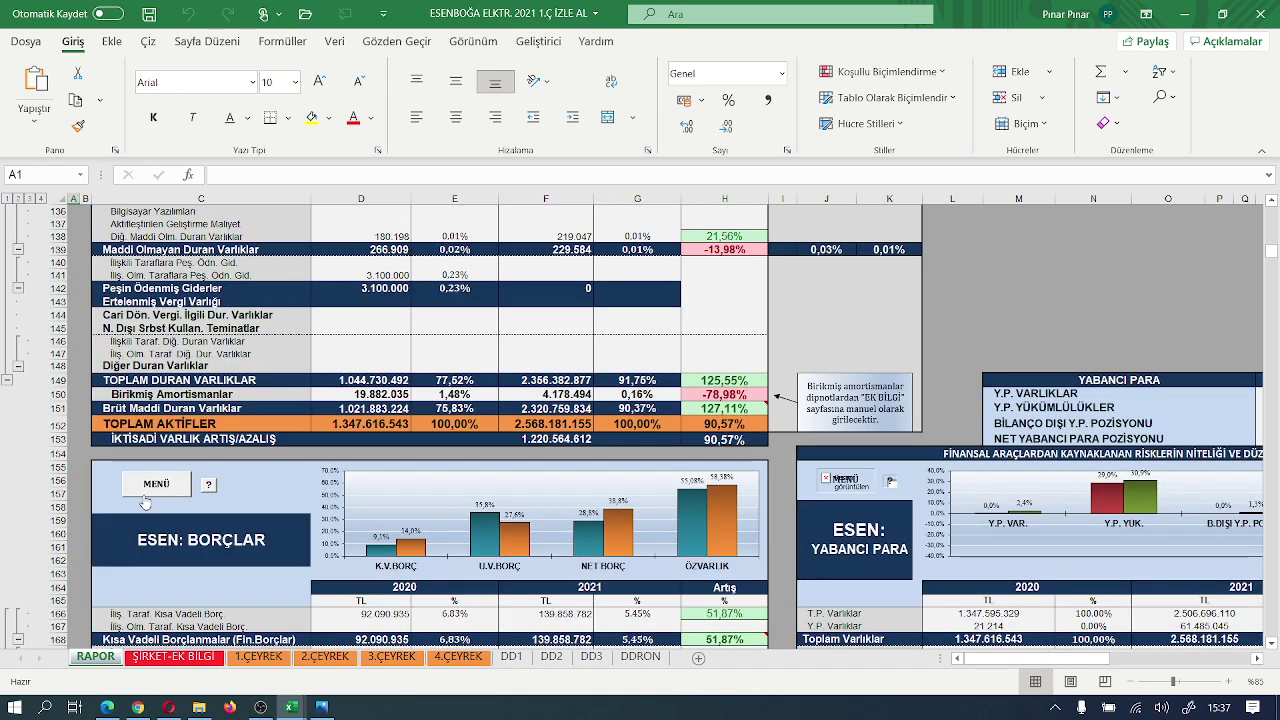
left_click(147, 491)
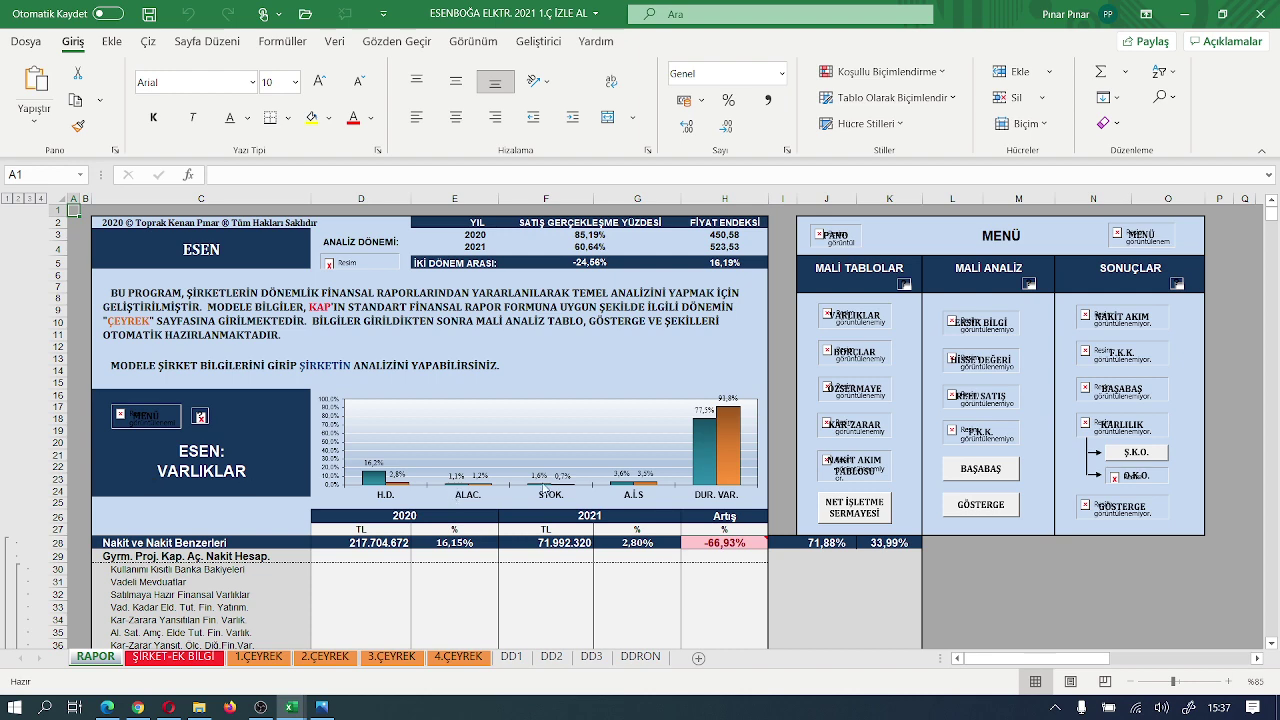
- Review the ESEN current asset items from Nakit ve Nakit Benzerleri to Peşin Ödenmiş Giderler and go back to the report's start
scroll(555, 483, "down", 2)
scroll(568, 476, "down", 5)
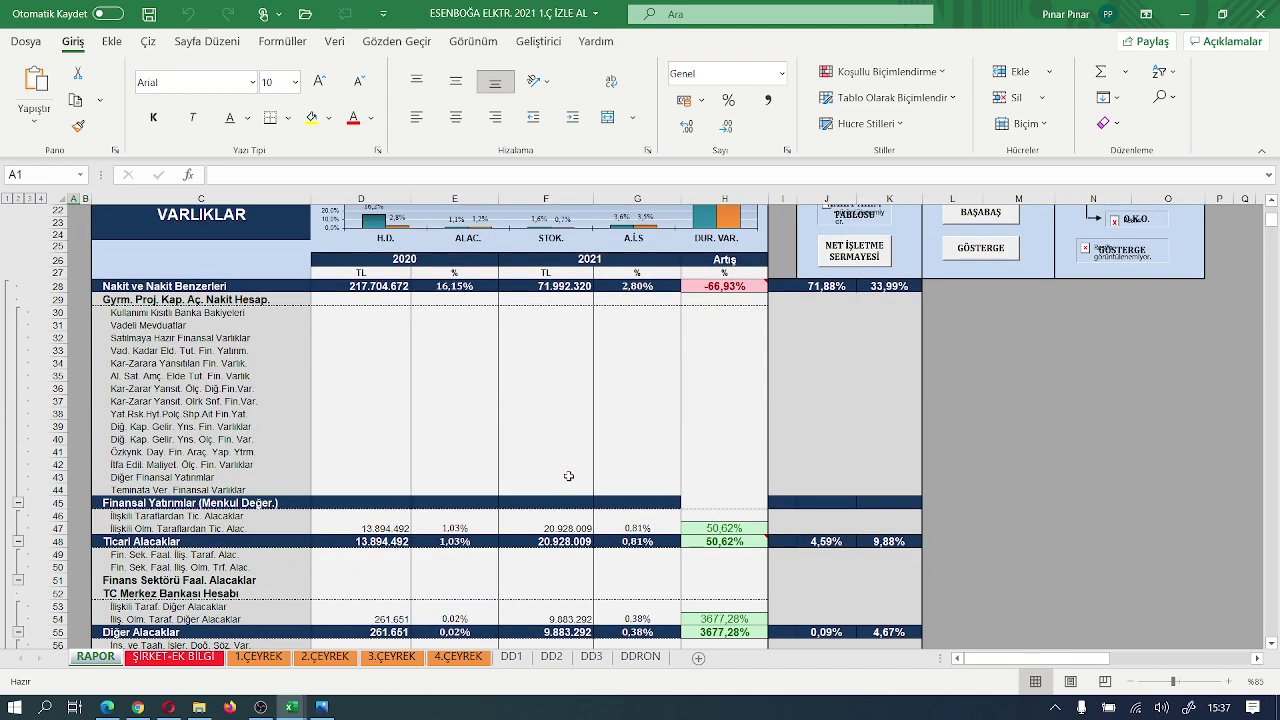
scroll(568, 476, "down", 6)
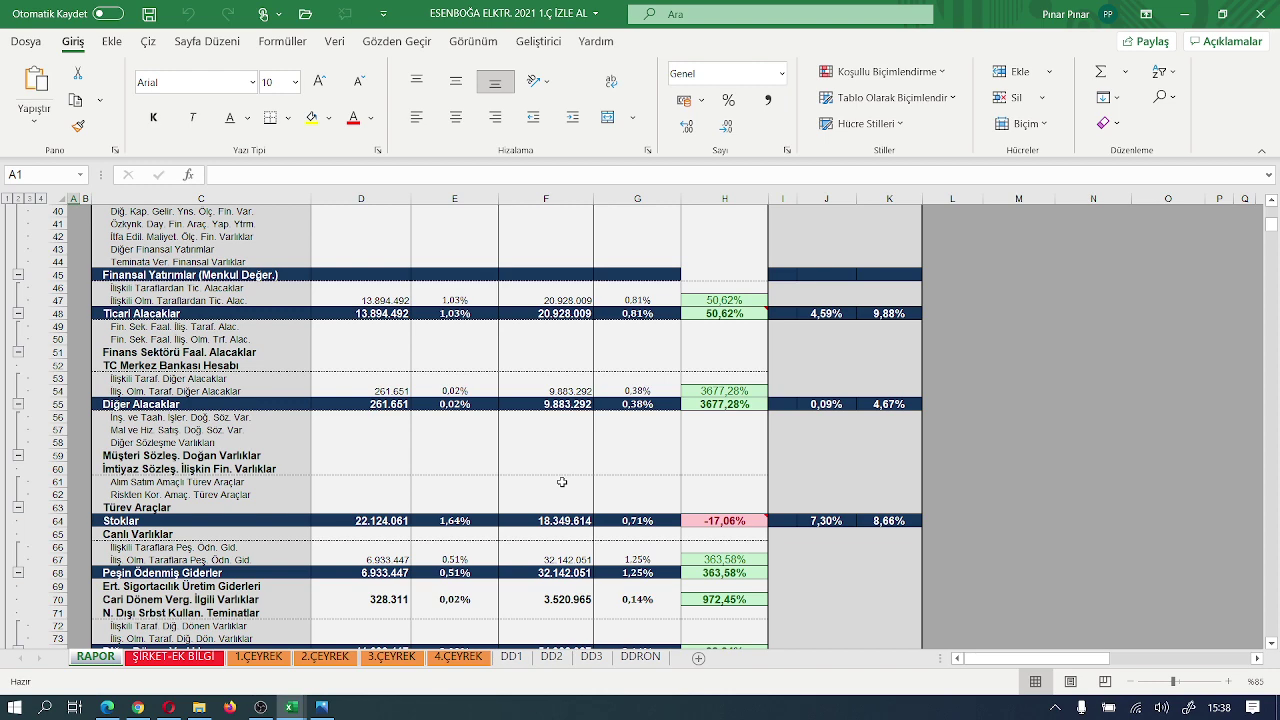
scroll(562, 482, "up", 10)
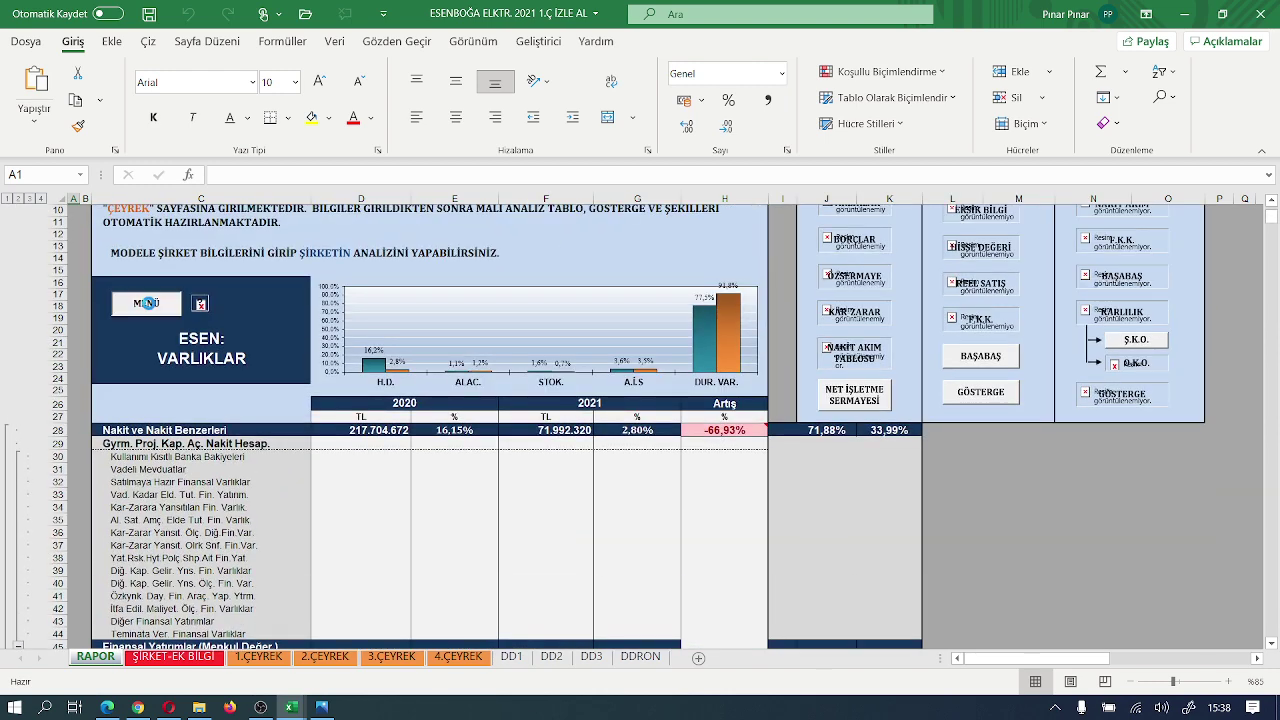
scroll(147, 303, "up", 3)
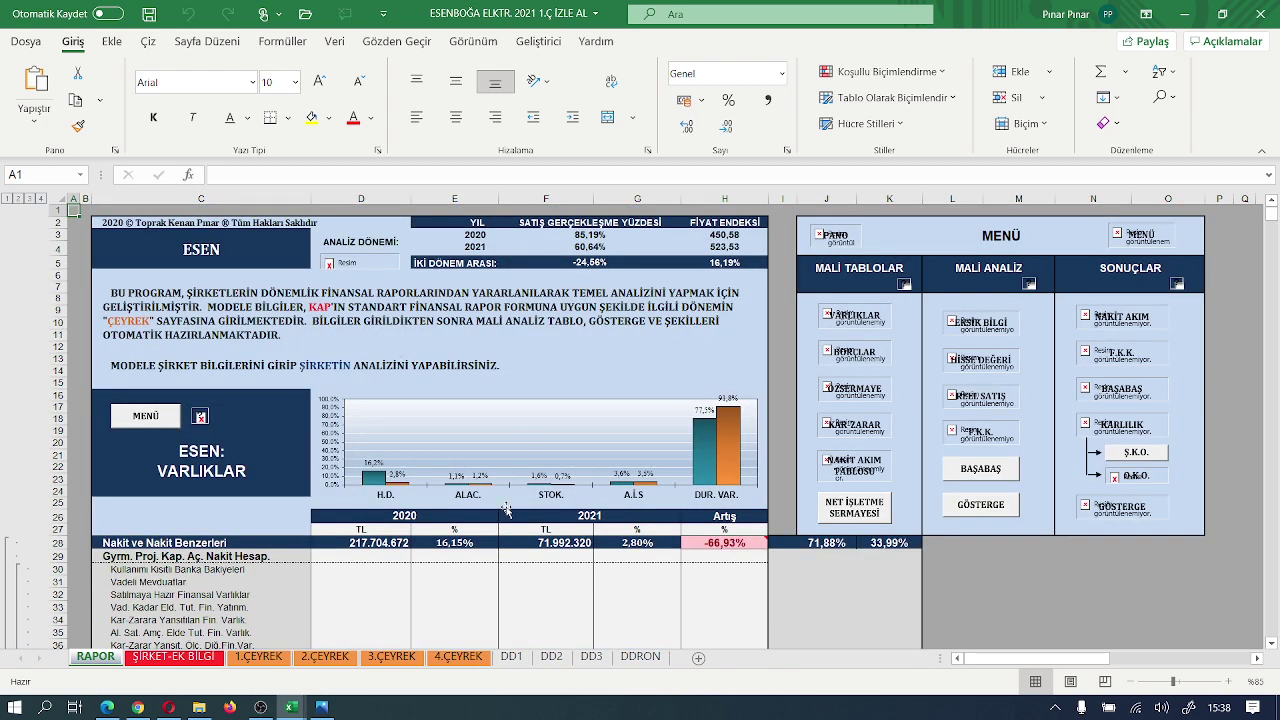
- Switch to the Naturel report PDF in Edge and examine the 31 Mart 2021 cost and depreciation table in NOT 7 - MADDİ DURAN VARLIKLAR
left_click(110, 709)
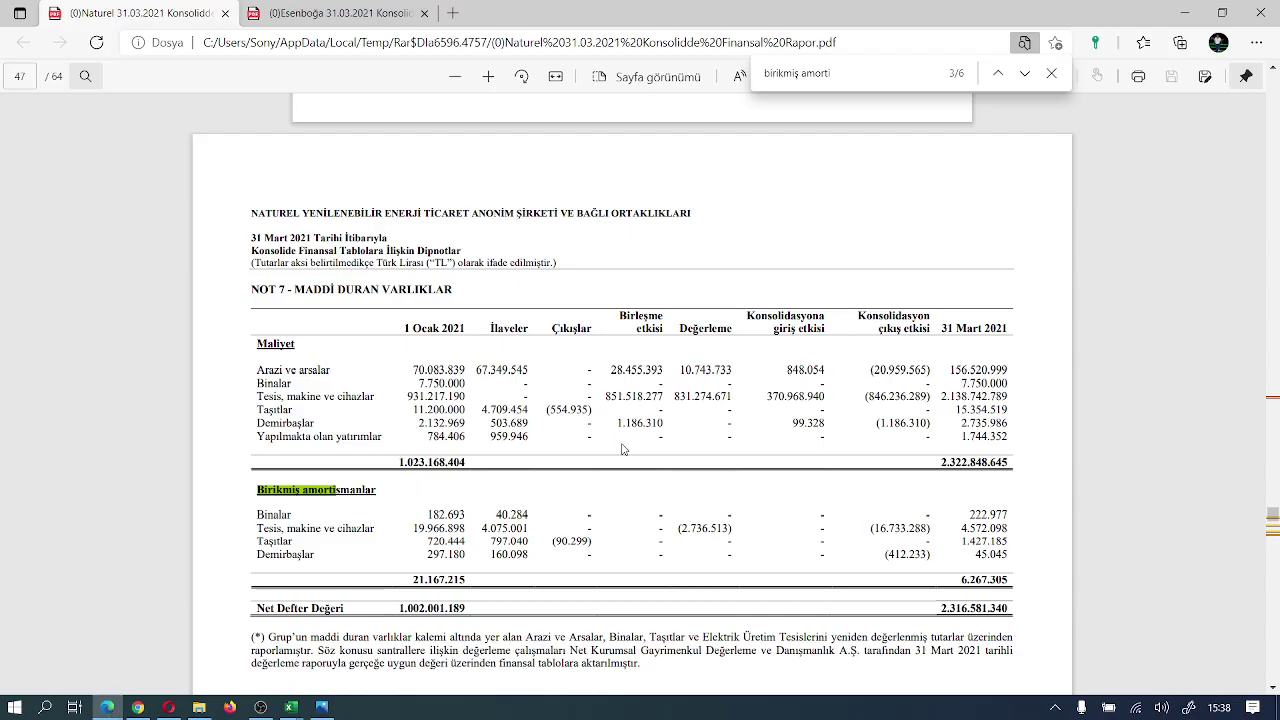
scroll(621, 450, "down", 2)
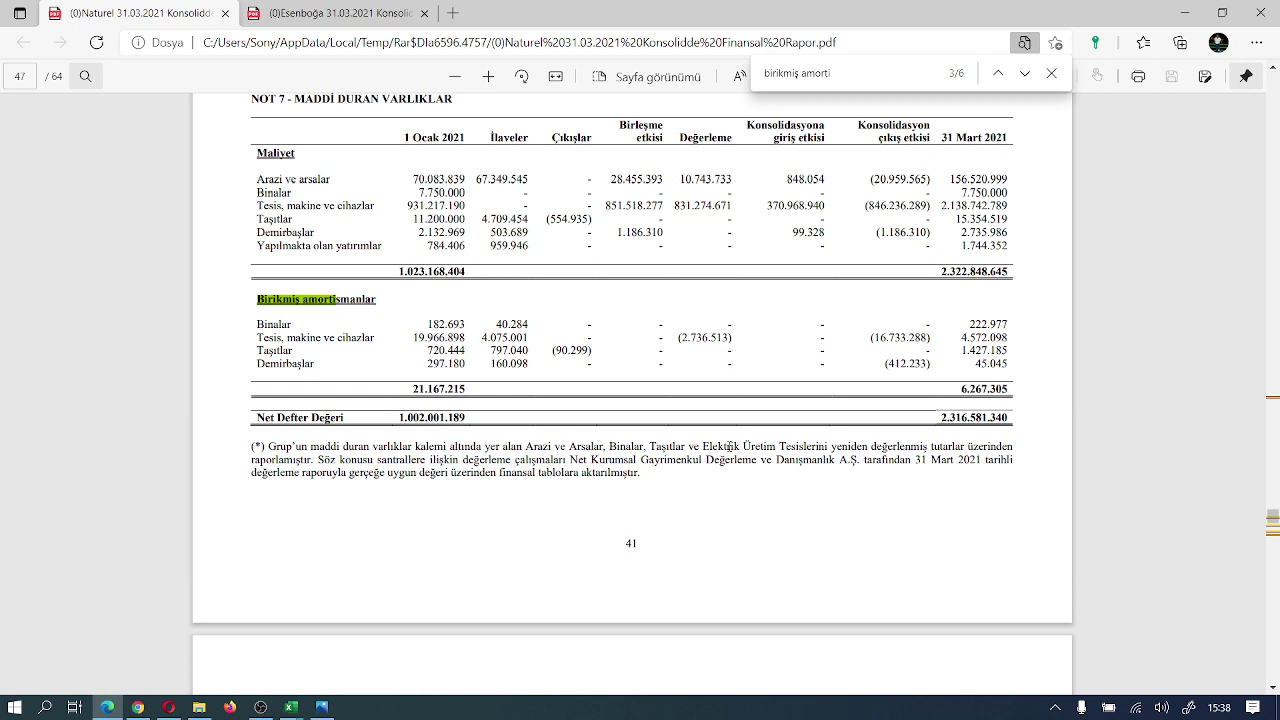
scroll(715, 413, "up", 3)
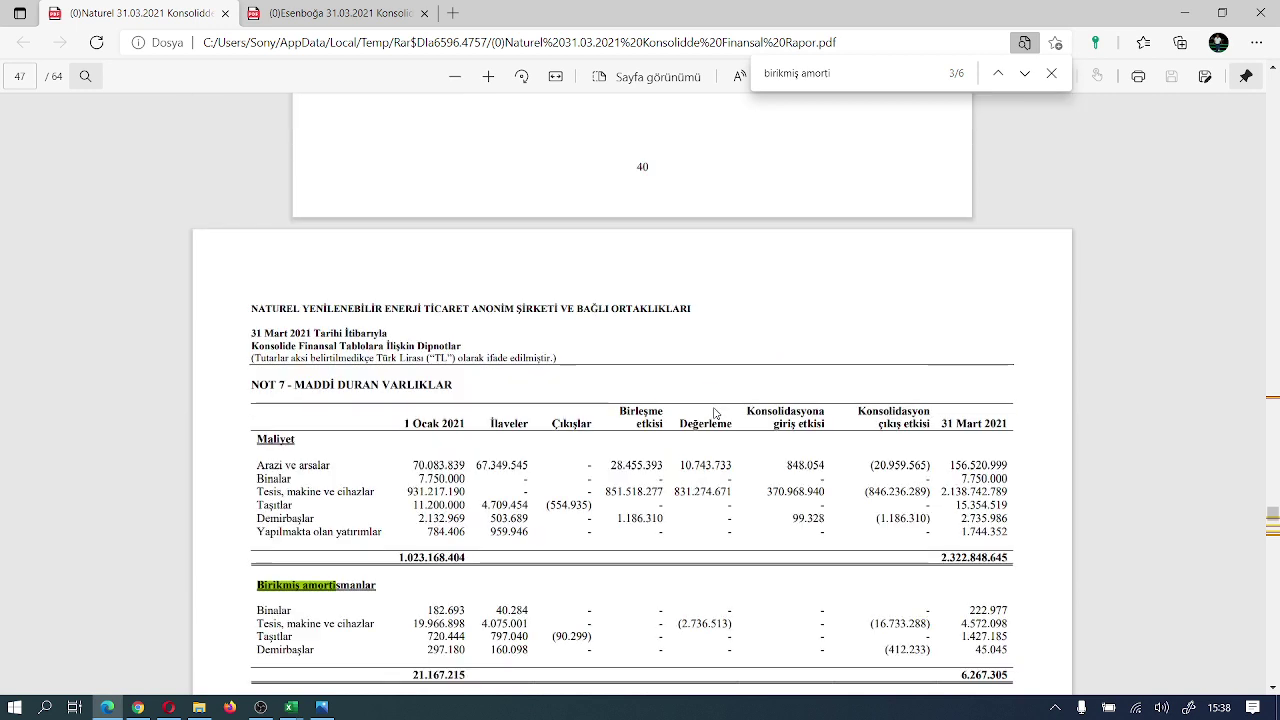
- Examine the continuation of NOT 7 on the following page, covering the 2020 fixed asset costs, Birikmiş amortismanlar and the revaluation footnote
scroll(715, 413, "down", 5)
scroll(707, 417, "down", 2)
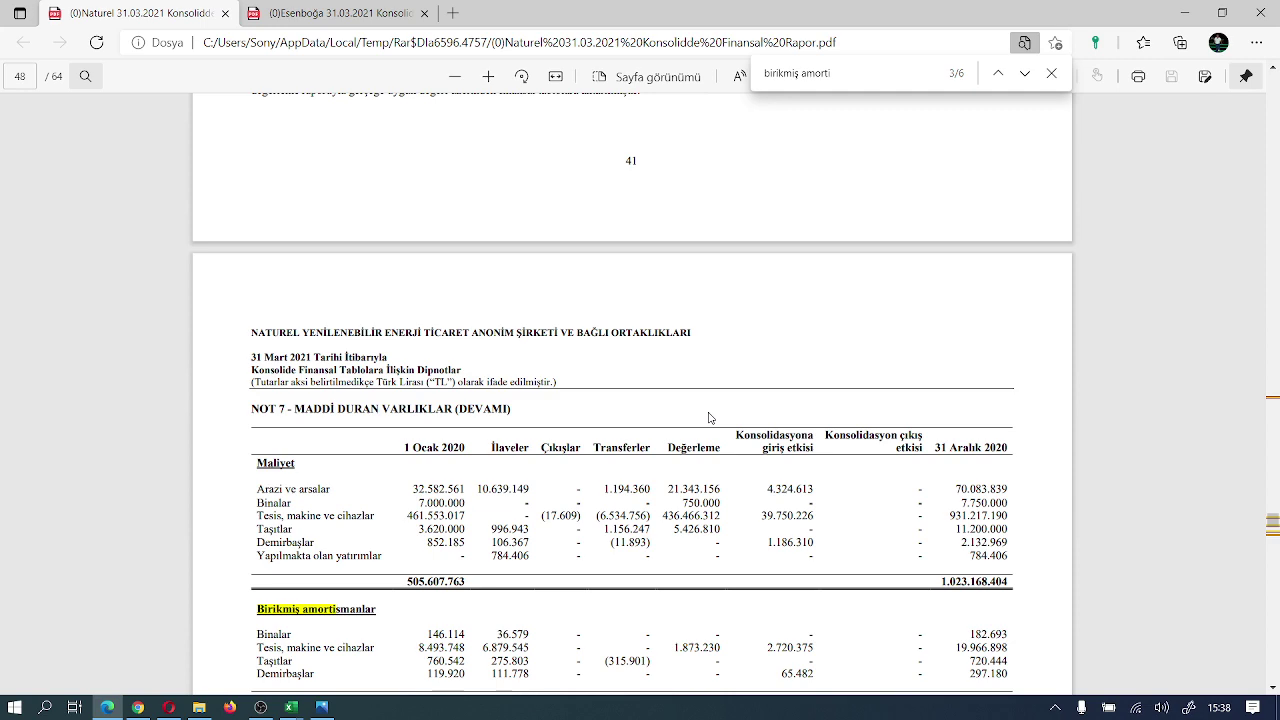
scroll(698, 433, "down", 1)
scroll(697, 433, "down", 2)
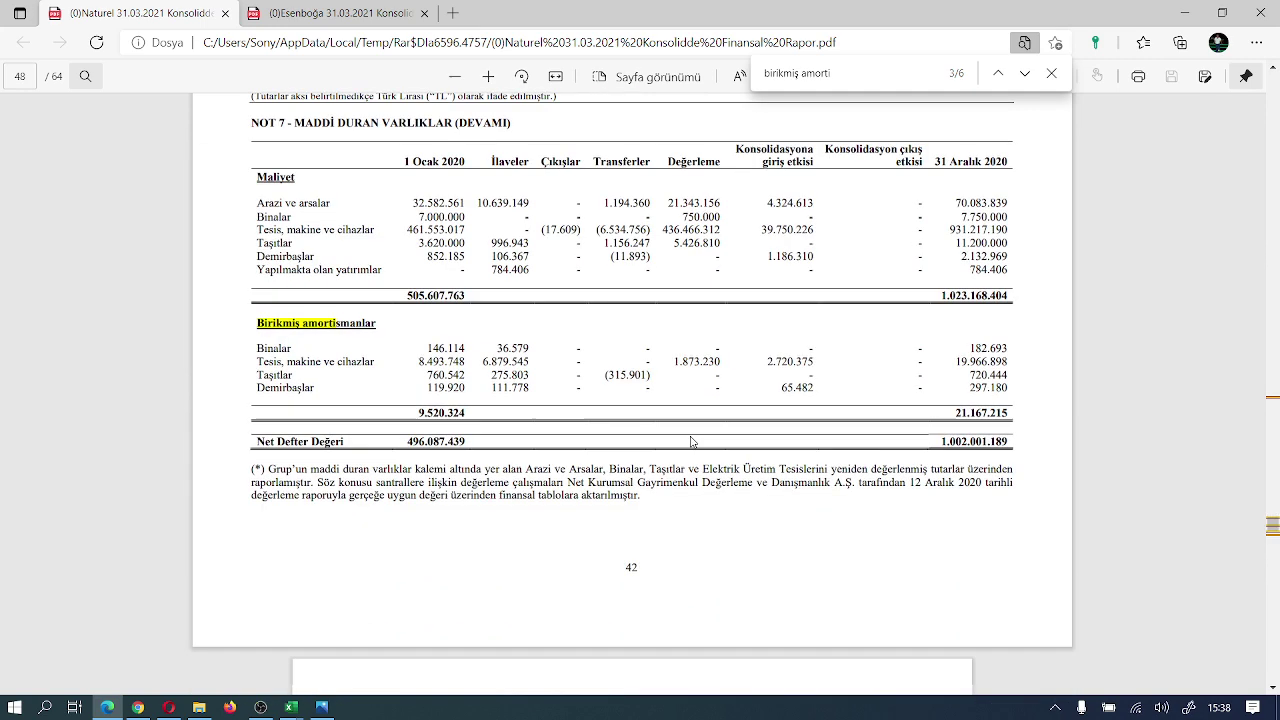
scroll(685, 426, "up", 2)
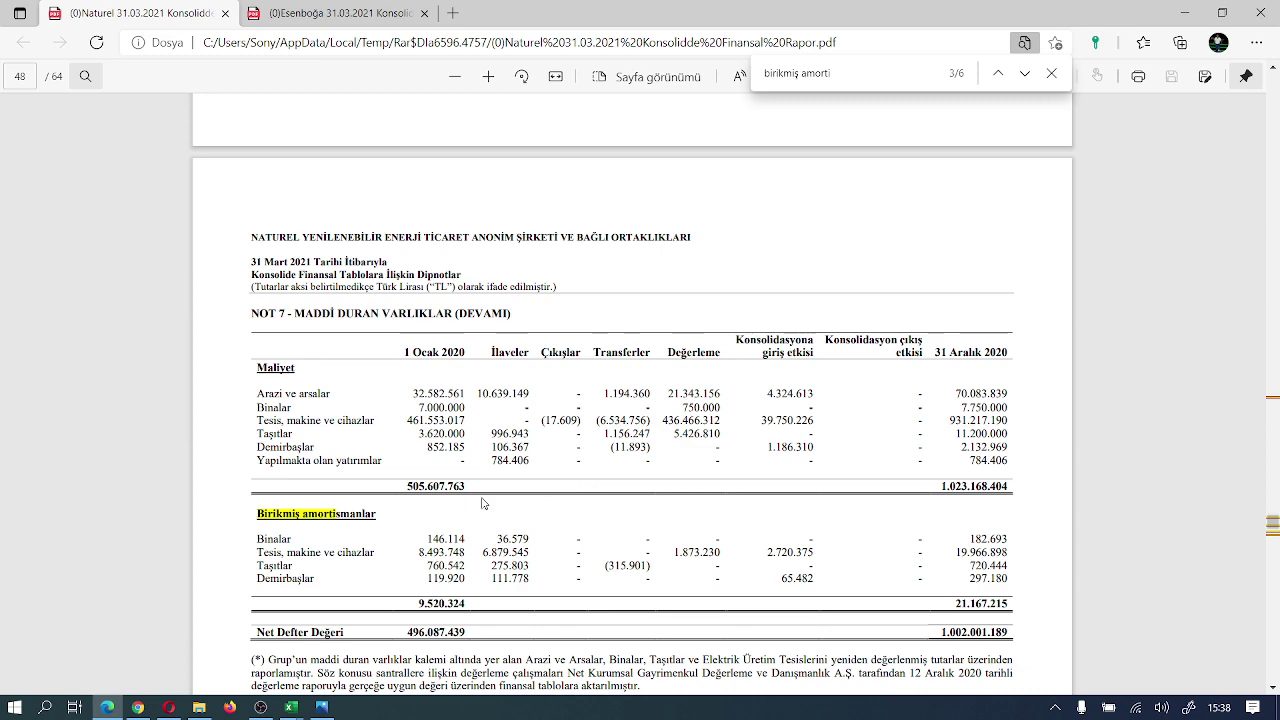
scroll(428, 507, "down", 5)
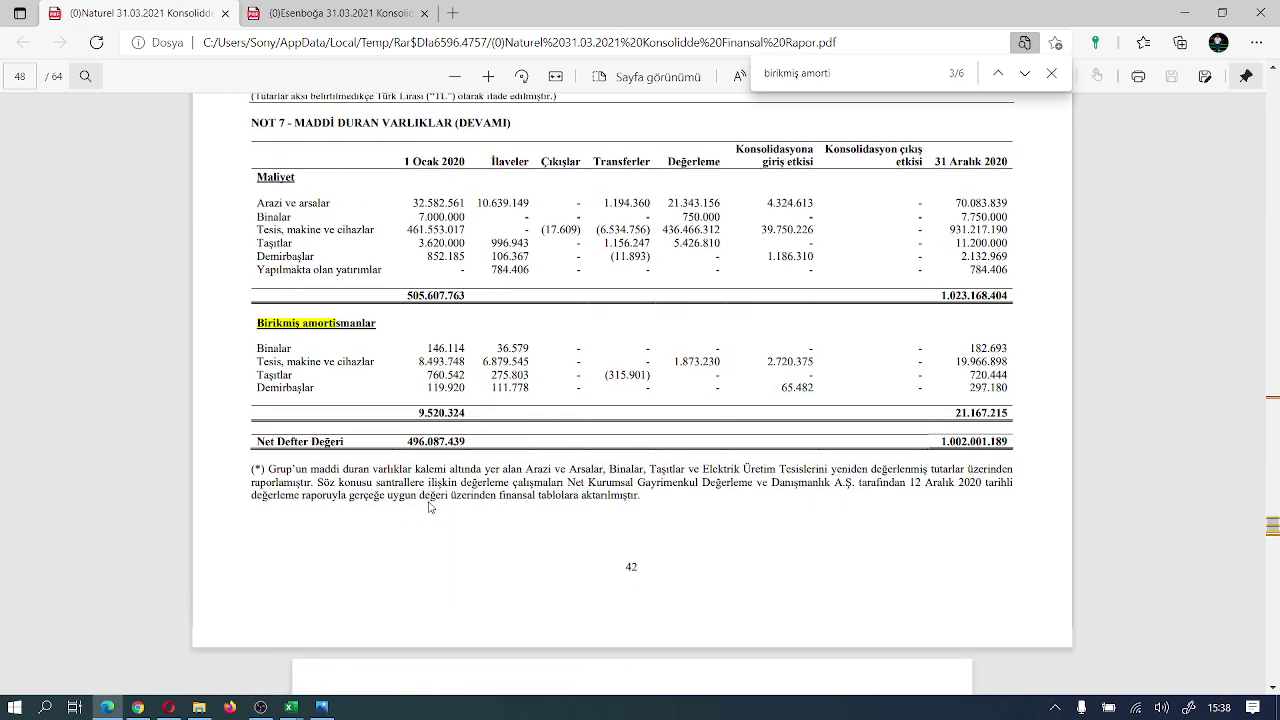
scroll(428, 507, "up", 3)
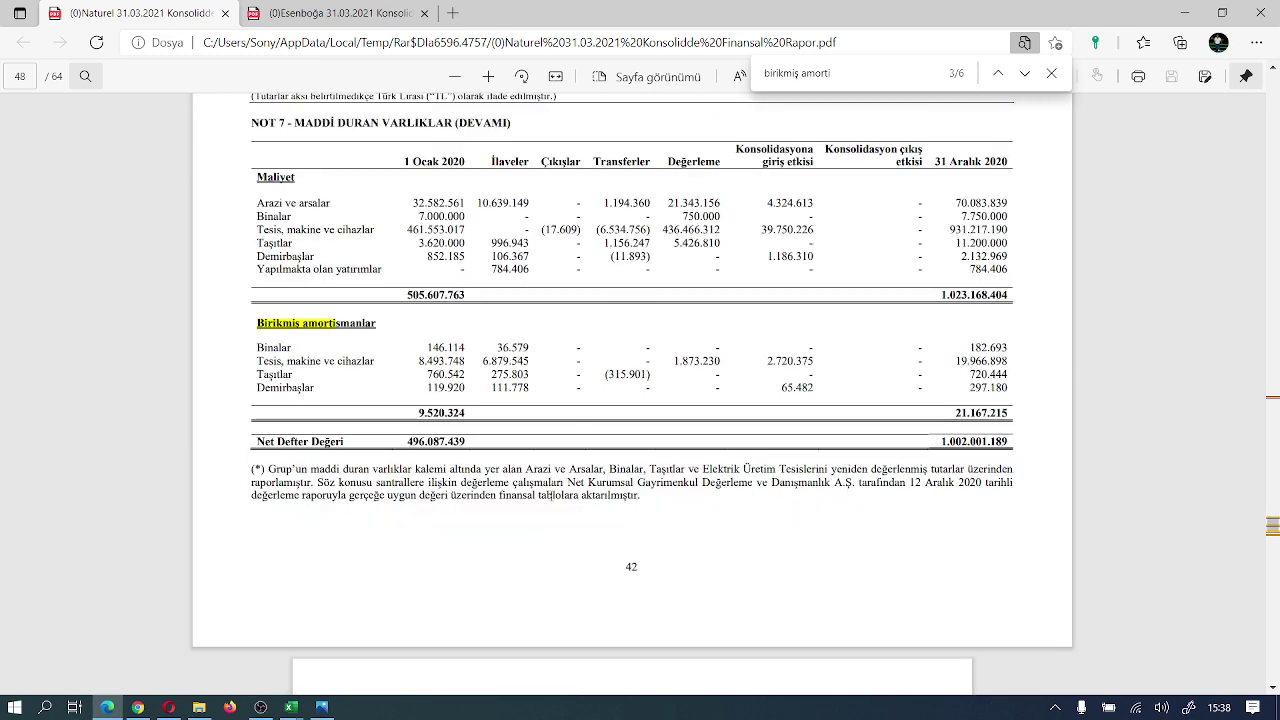
scroll(560, 500, "up", 2)
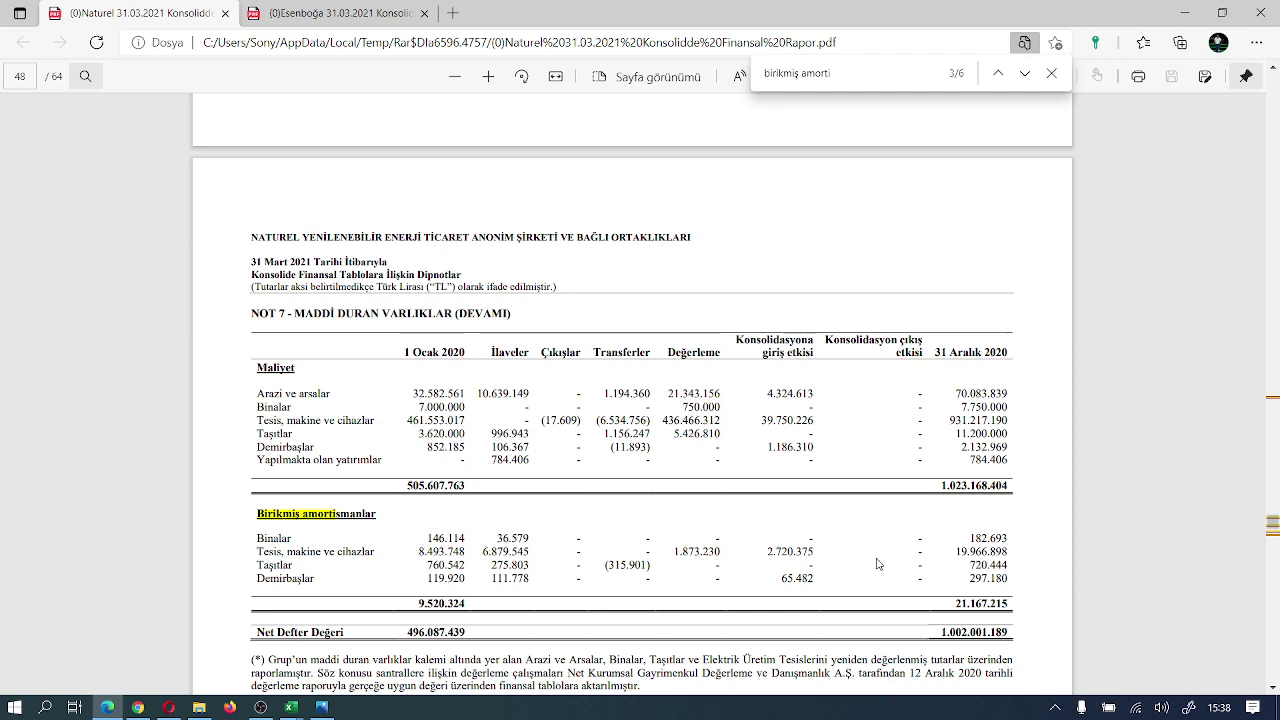
scroll(889, 552, "down", 2)
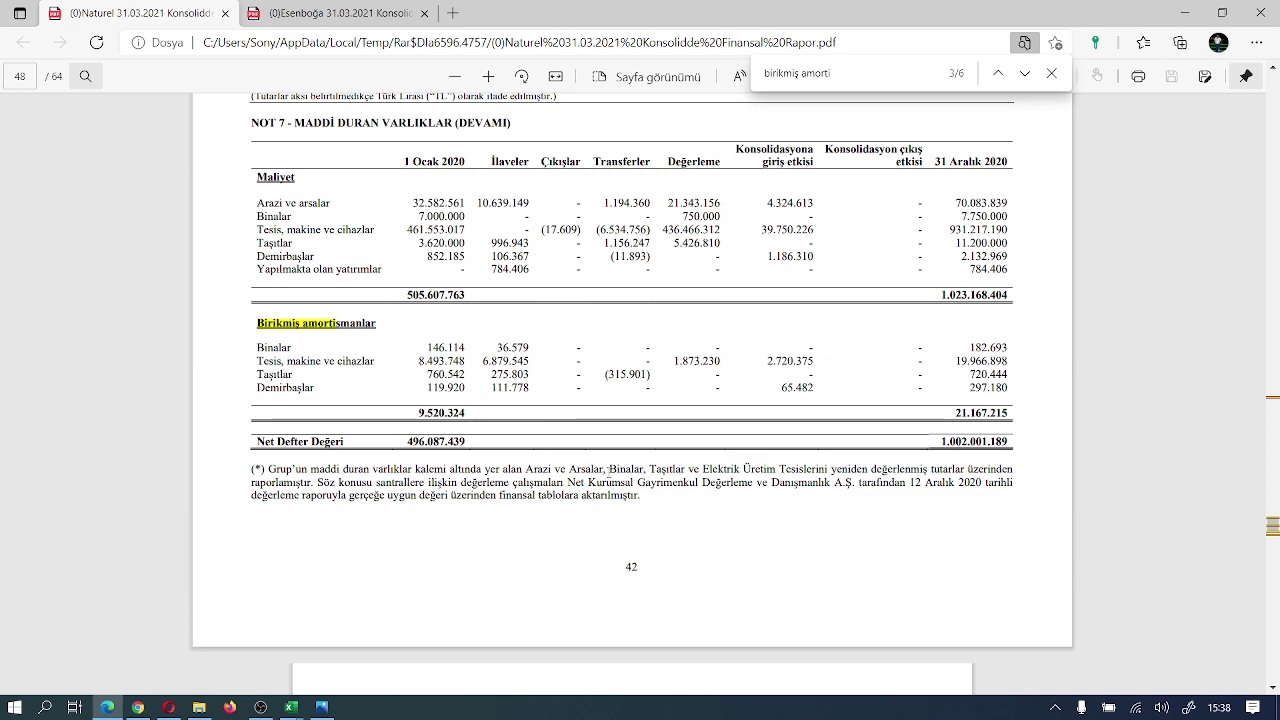
scroll(608, 468, "up", 2)
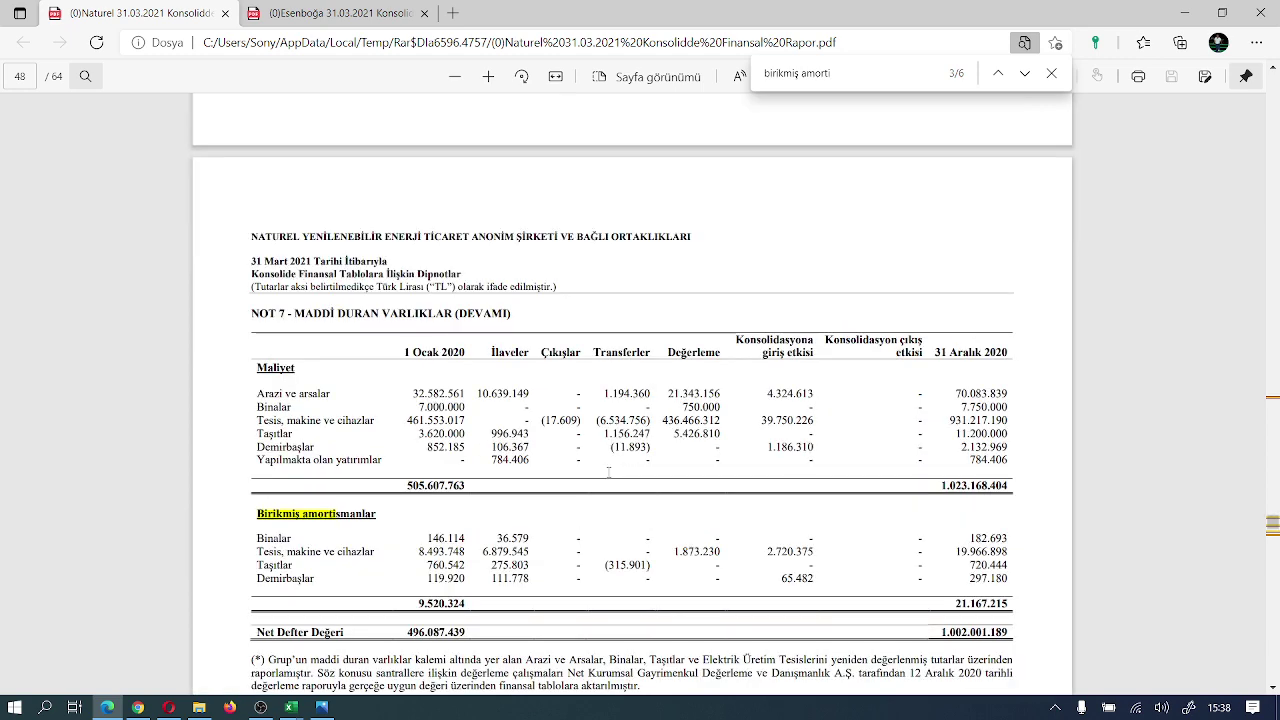